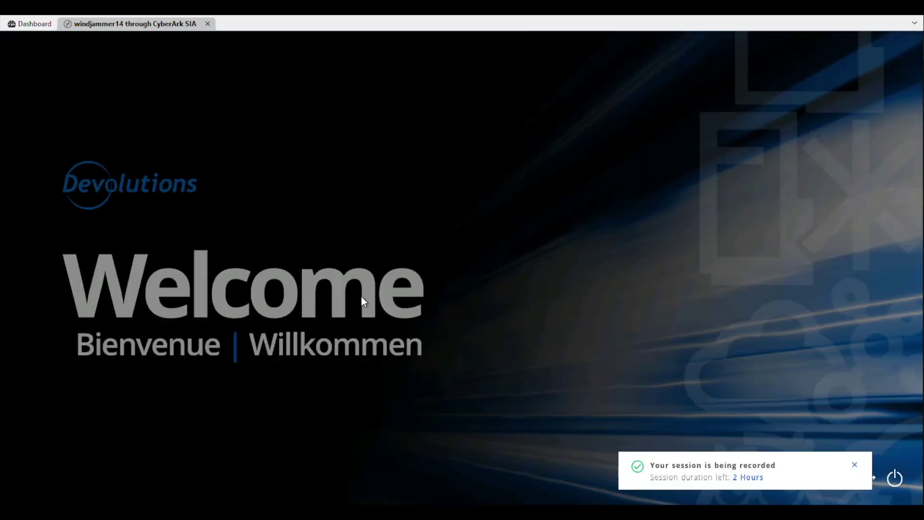
Dismiss the session-recording notice in the windjammer14 CyberArk SIA session.
click(710, 472)
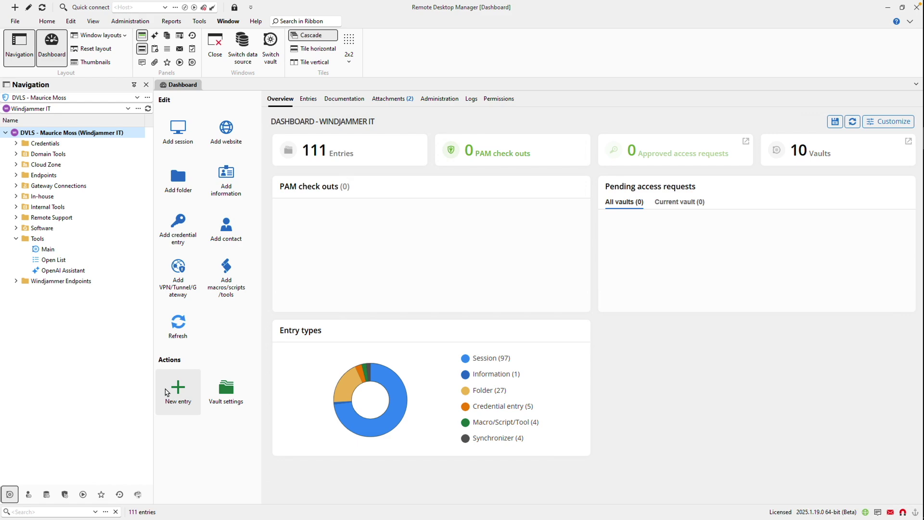
Search the new-entry types for the AI assistant entry, then close the dialog without adding one.
click(167, 391)
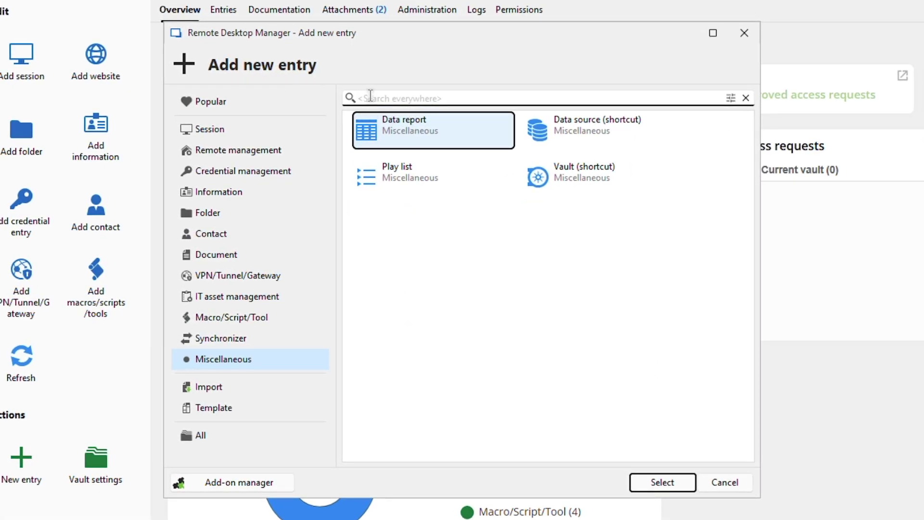
click(370, 96)
click(380, 153)
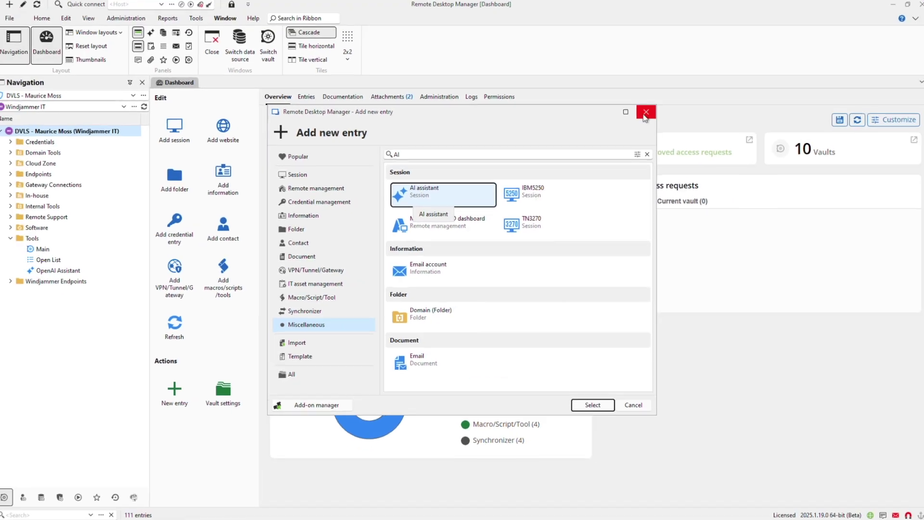
click(646, 112)
Start the OpenAI Assistant session and send it the pasted upgrade question.
click(45, 272)
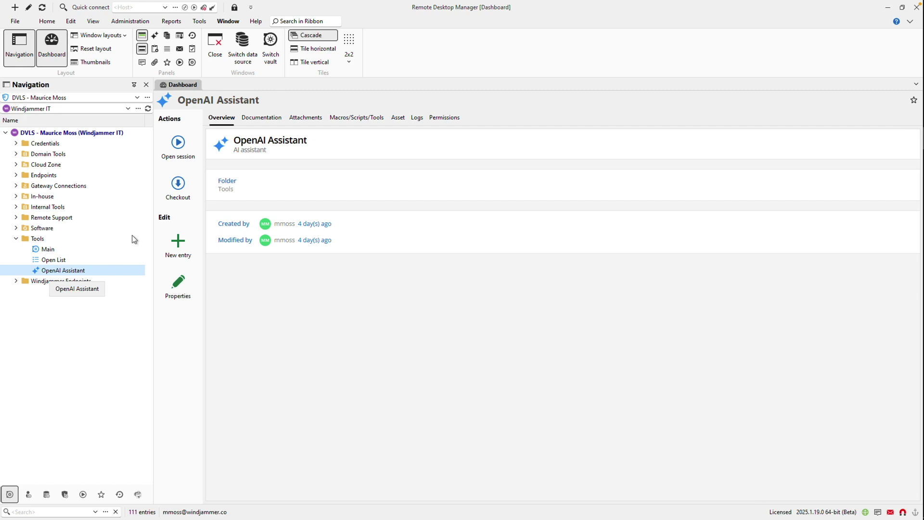
click(178, 144)
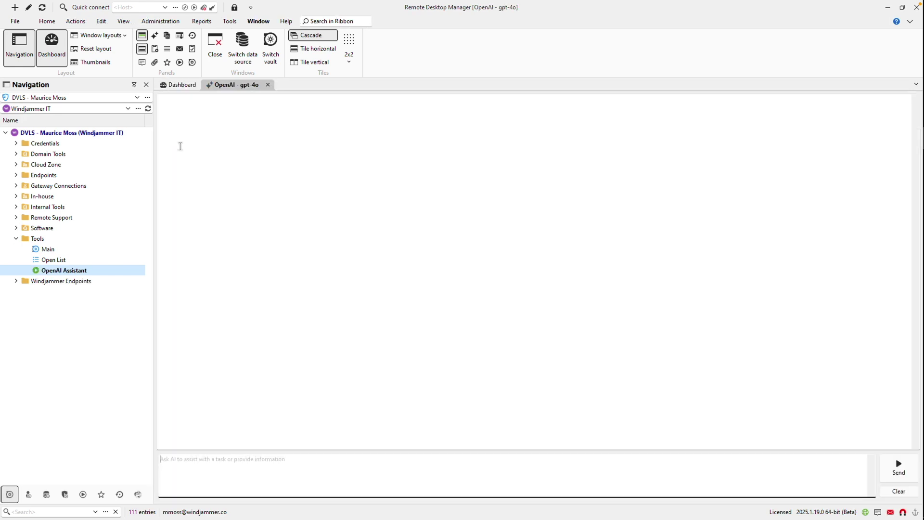
text(Give me 5 reasons I should upgrade to the latest versions of Remote Desktop Manager?)
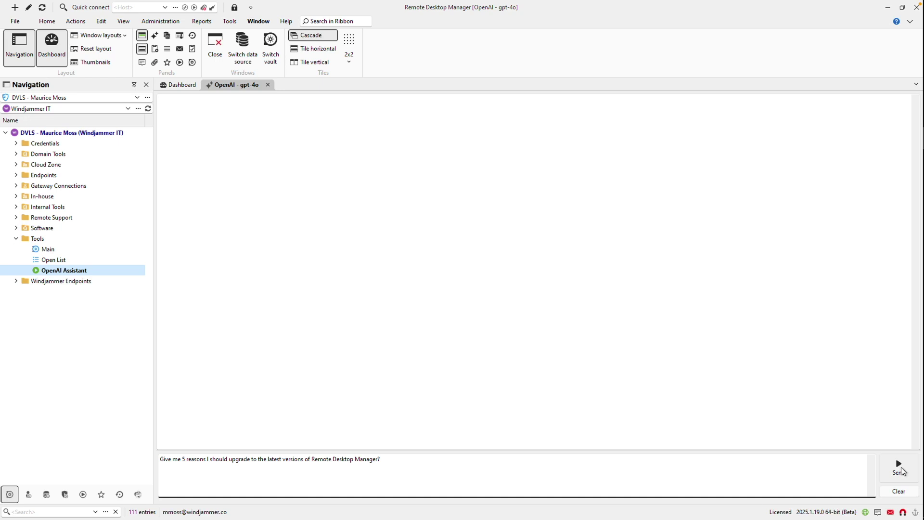
click(899, 466)
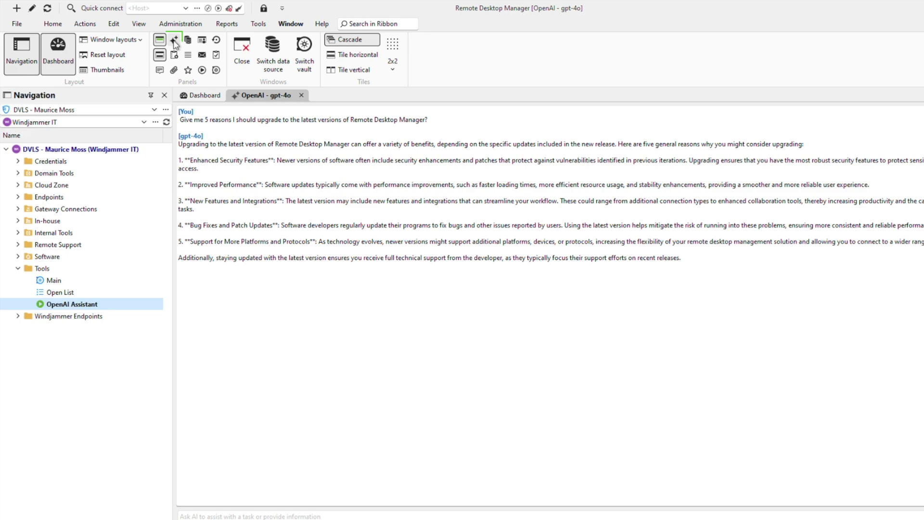
Check that the AI assistant settings use OpenAI with gpt-4o, then close Settings unchanged.
click(15, 21)
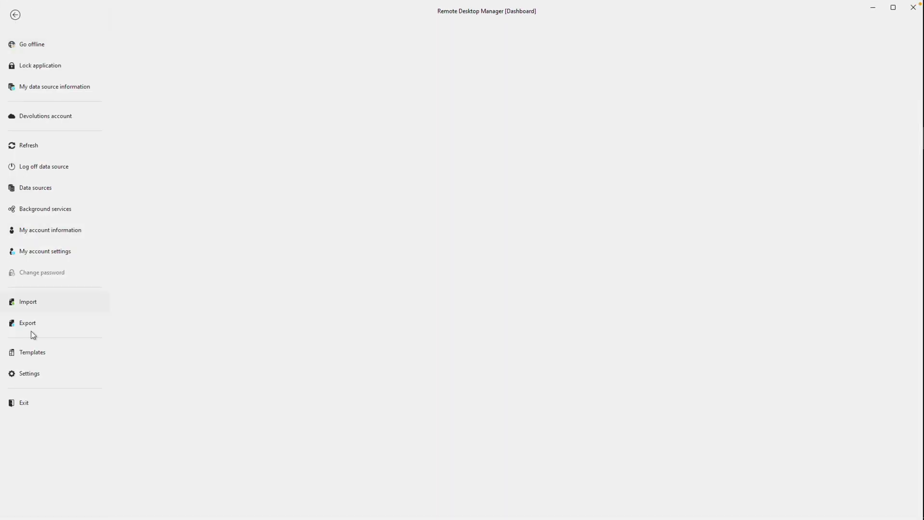
click(26, 374)
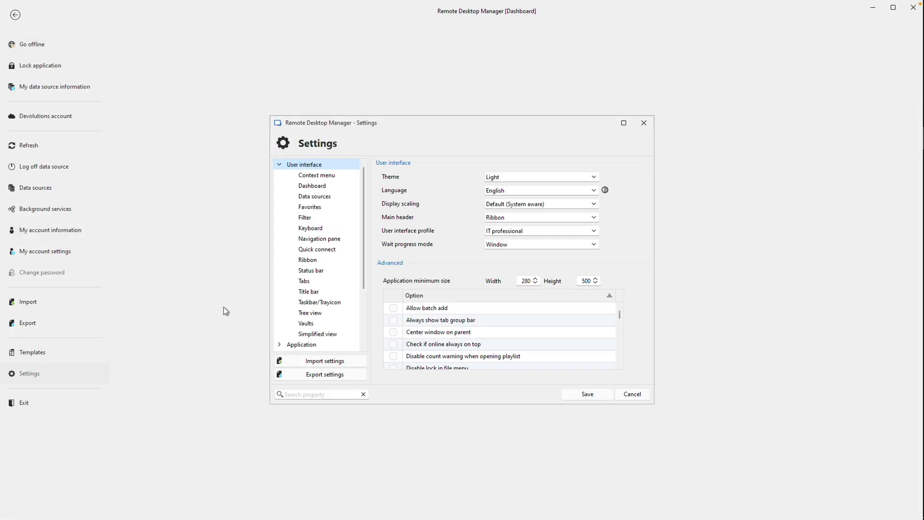
drag(316, 210, 306, 309)
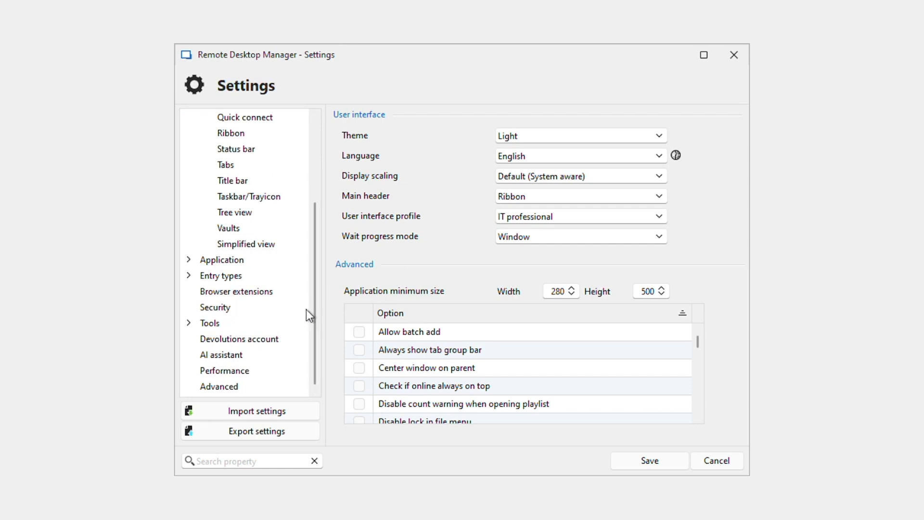
click(213, 355)
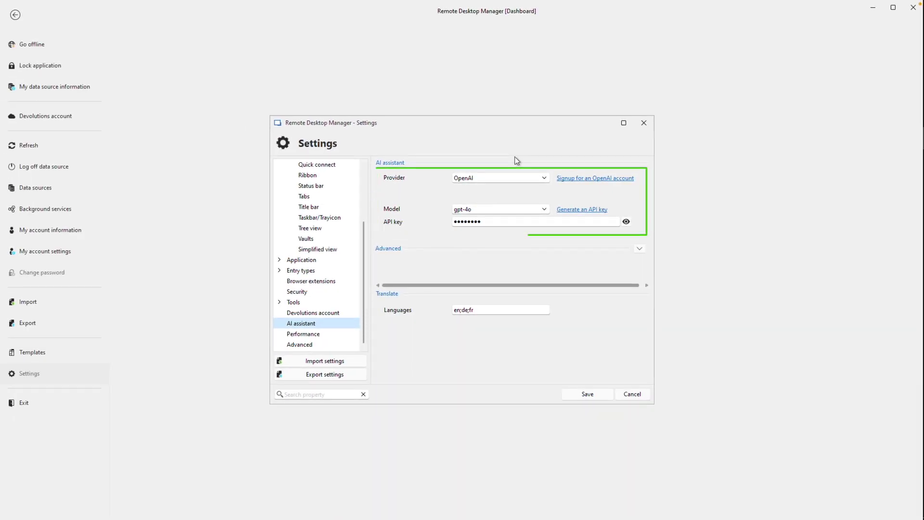
click(643, 122)
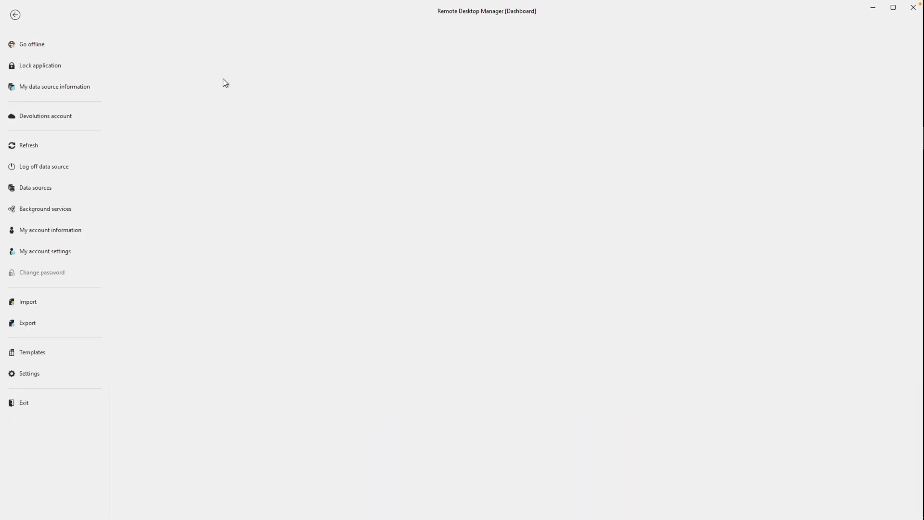
Open the floating AI assistant panel and reposition it on screen.
click(15, 15)
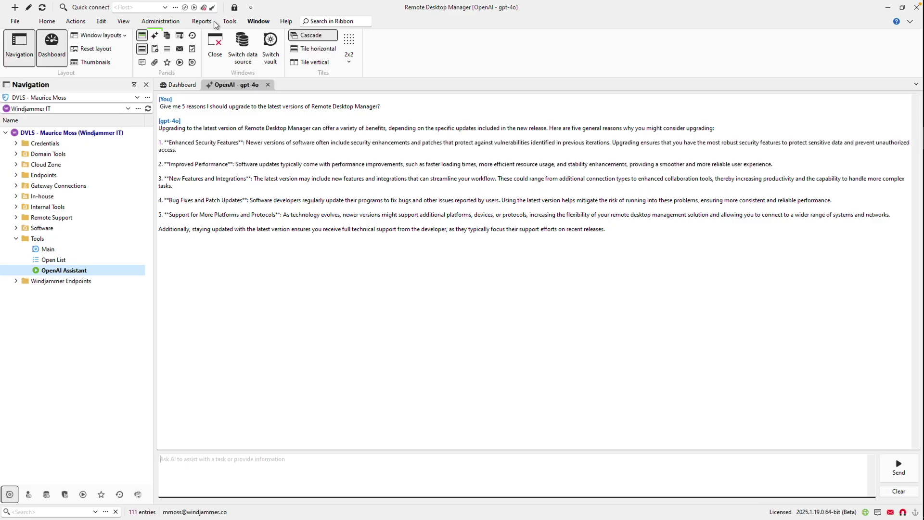
click(155, 37)
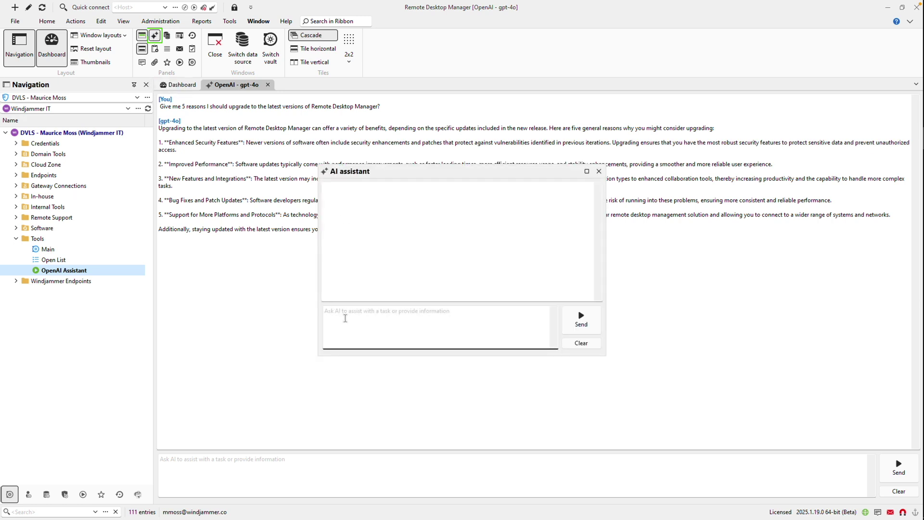
drag(533, 172, 571, 165)
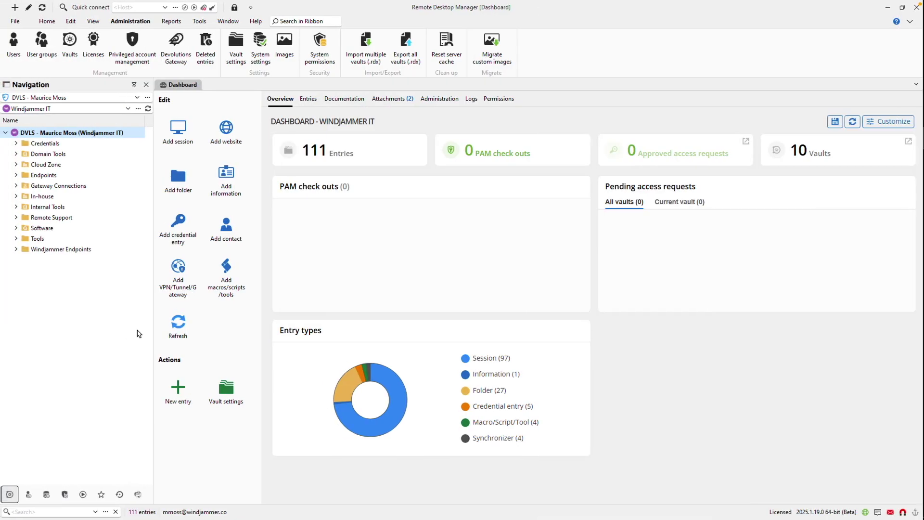
click(136, 49)
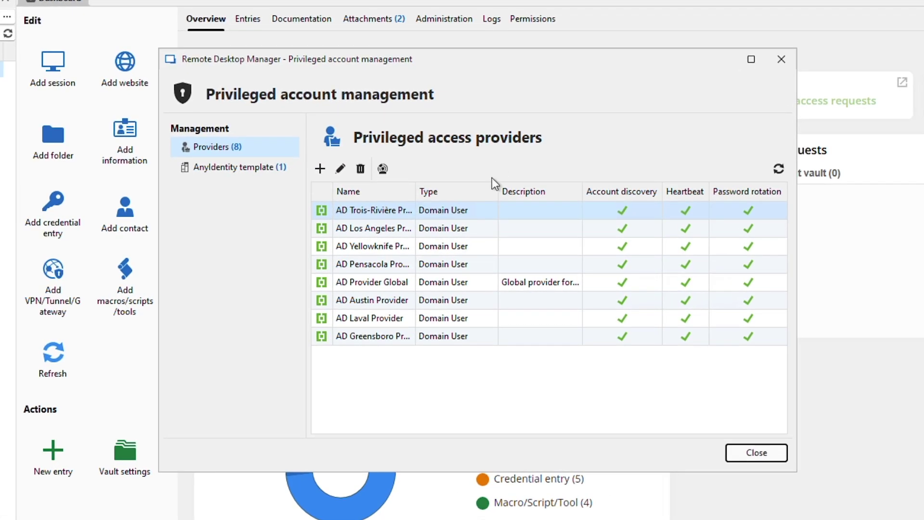
click(369, 283)
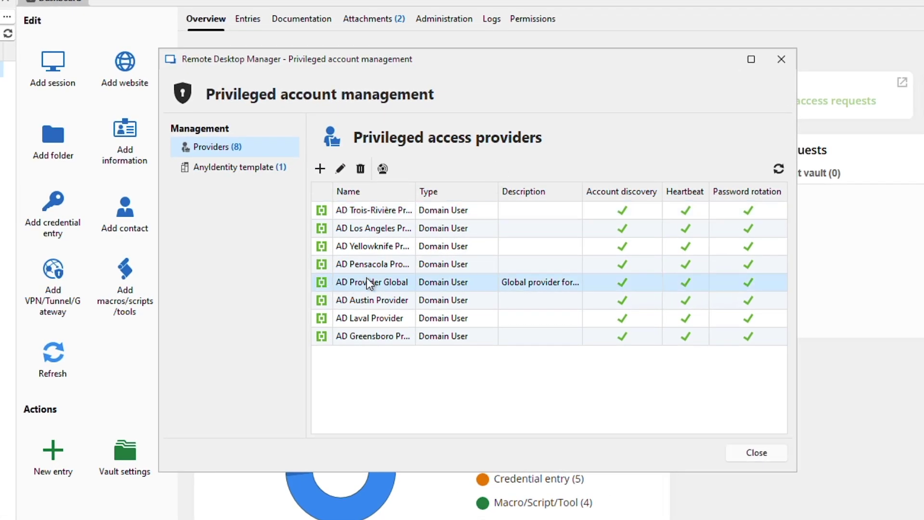
click(339, 170)
key(Escape)
click(382, 169)
click(608, 219)
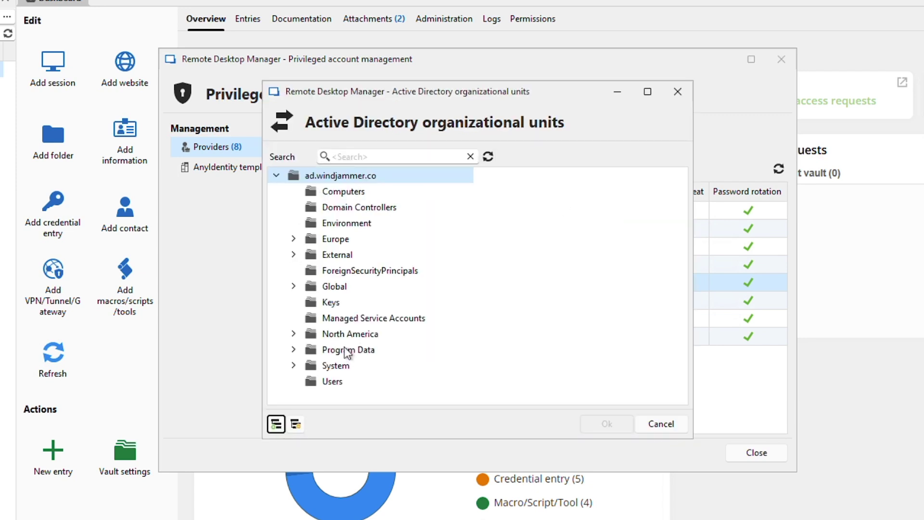
click(293, 286)
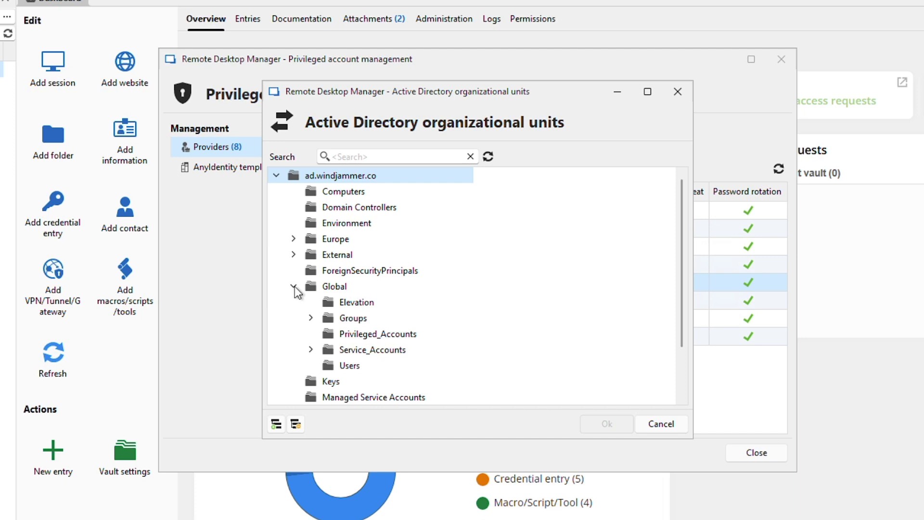
click(293, 286)
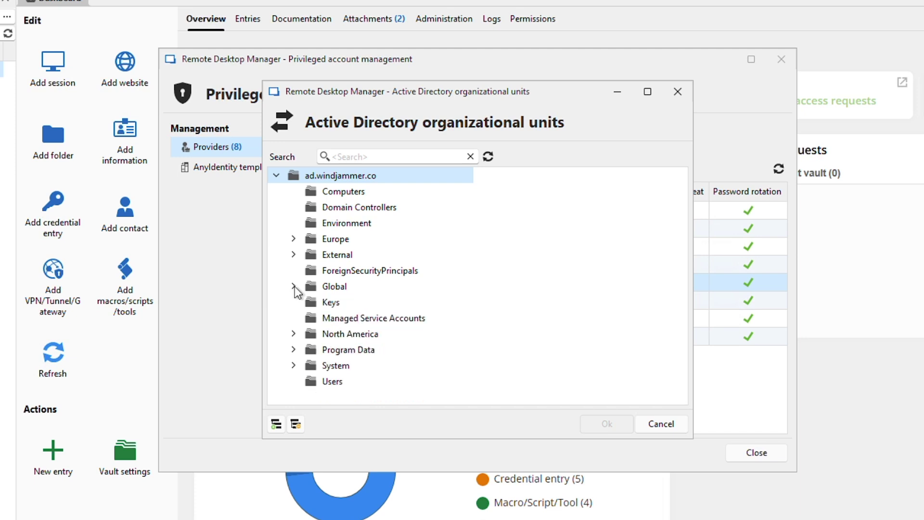
click(657, 427)
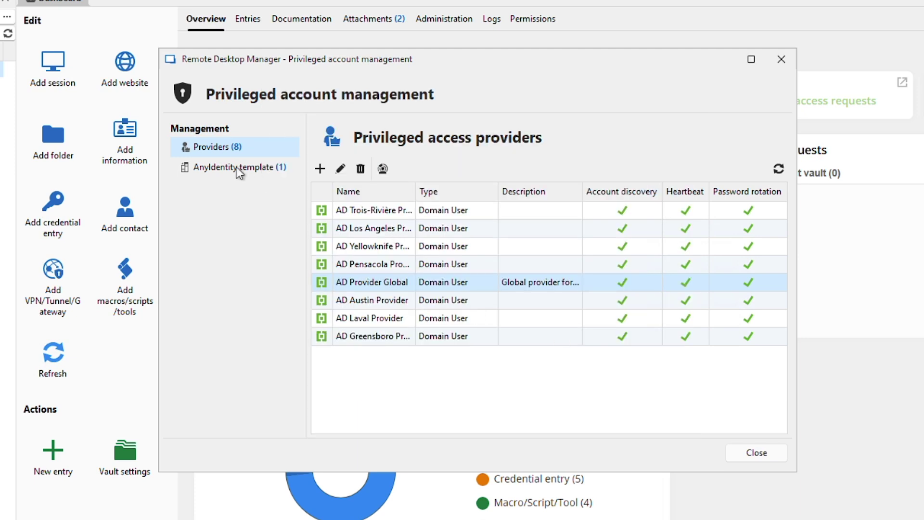
click(223, 167)
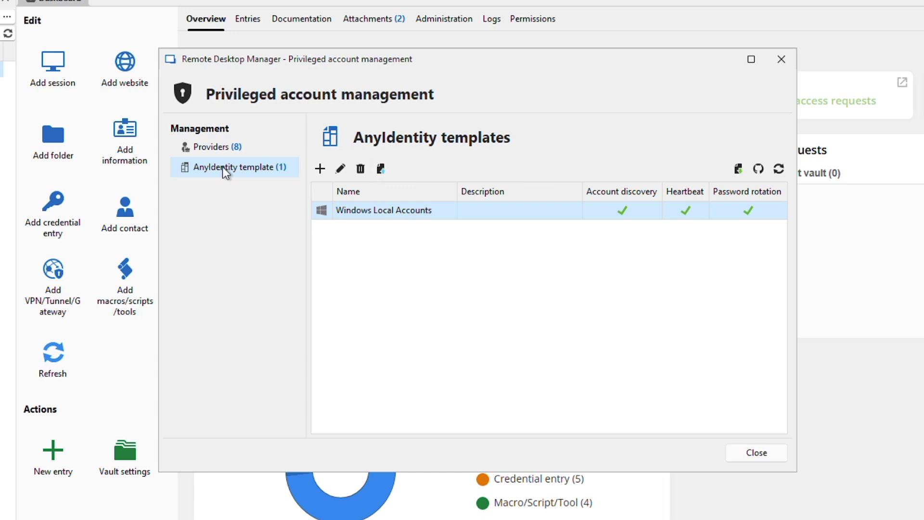
click(341, 172)
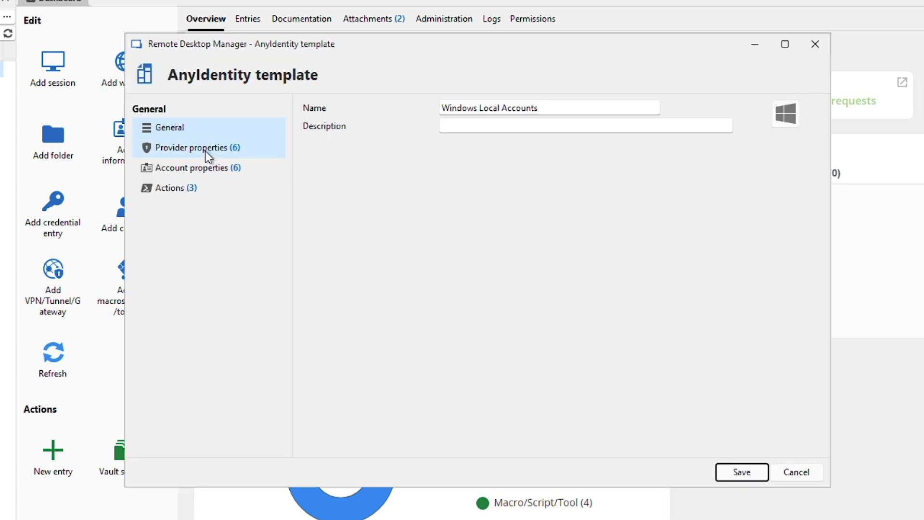
click(204, 151)
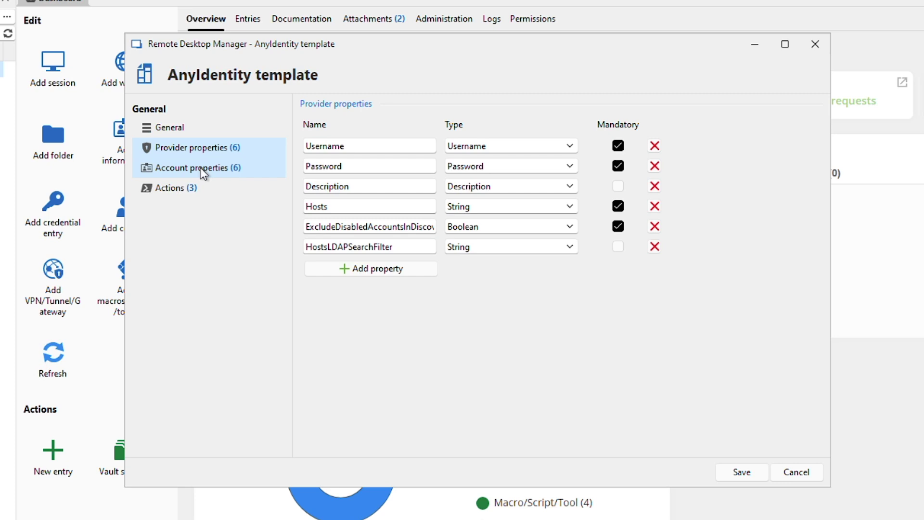
click(200, 167)
click(183, 190)
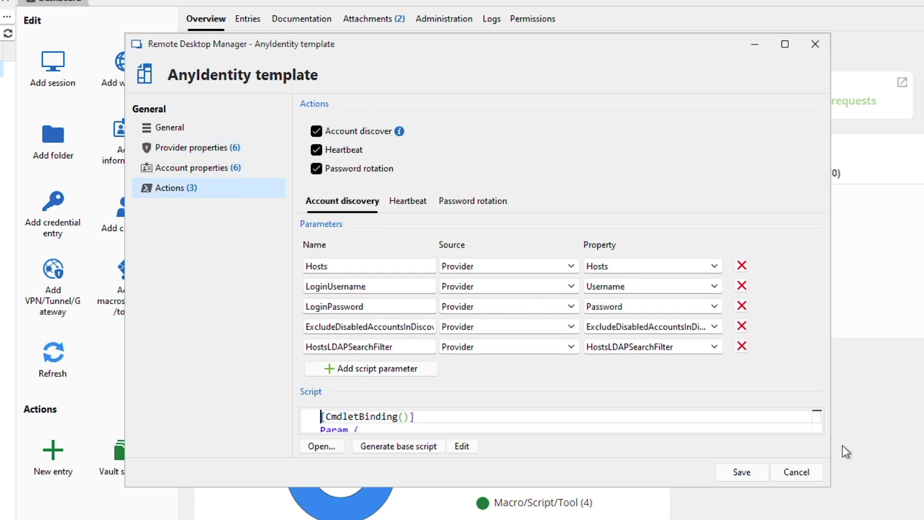
click(795, 474)
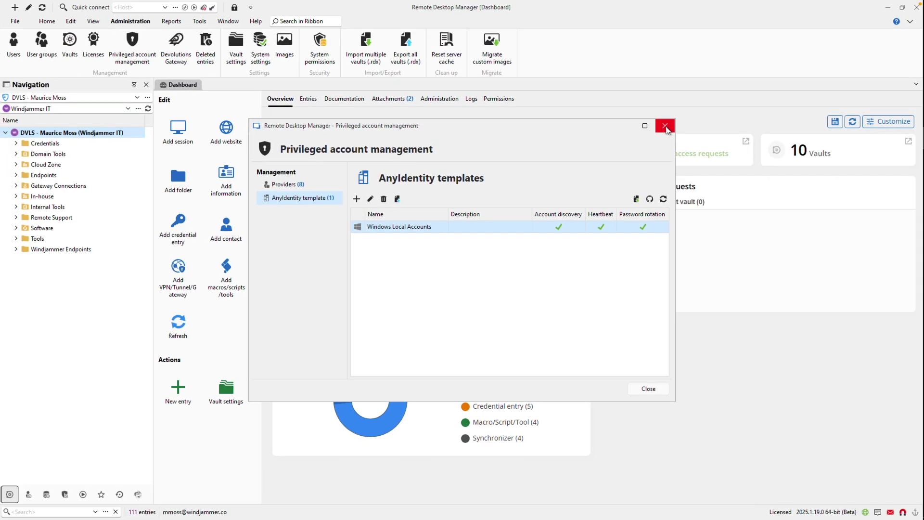
click(665, 127)
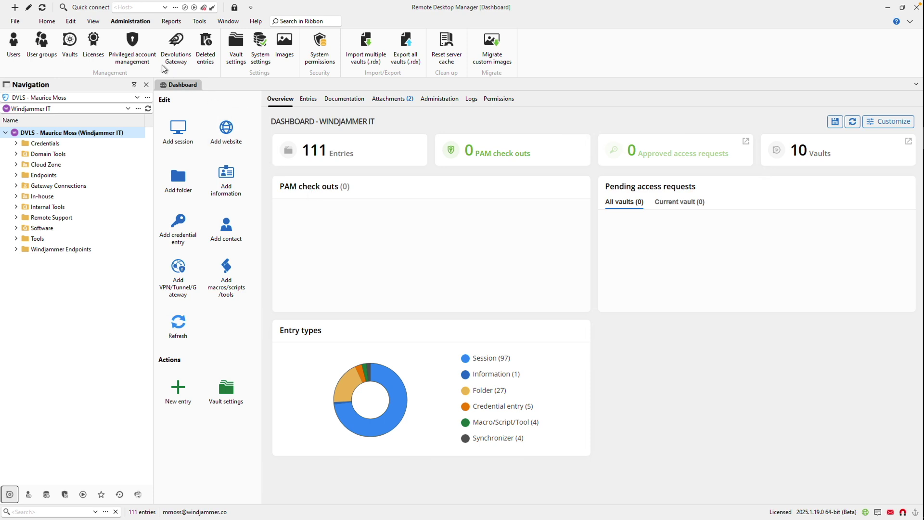
Terminate the ldap session on the WindjammerCo Windows Gateway, then review its Logs and Sessions.
click(176, 49)
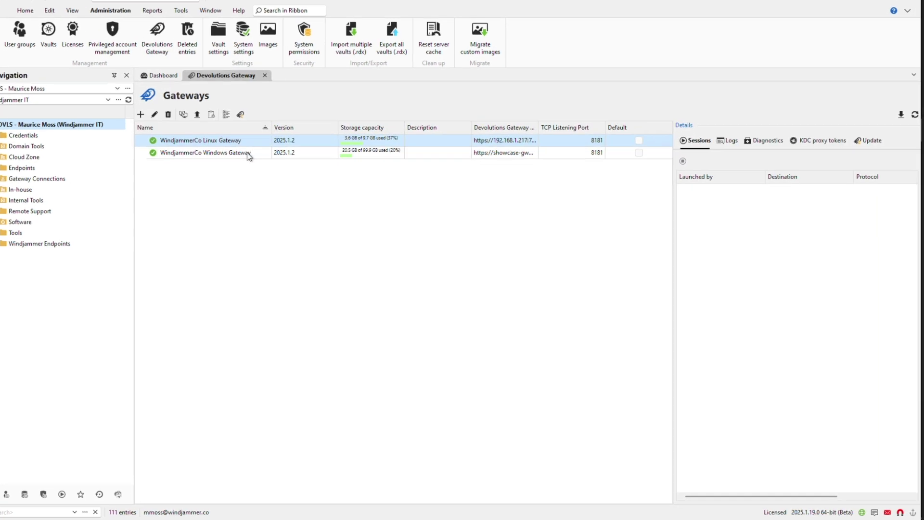
click(248, 153)
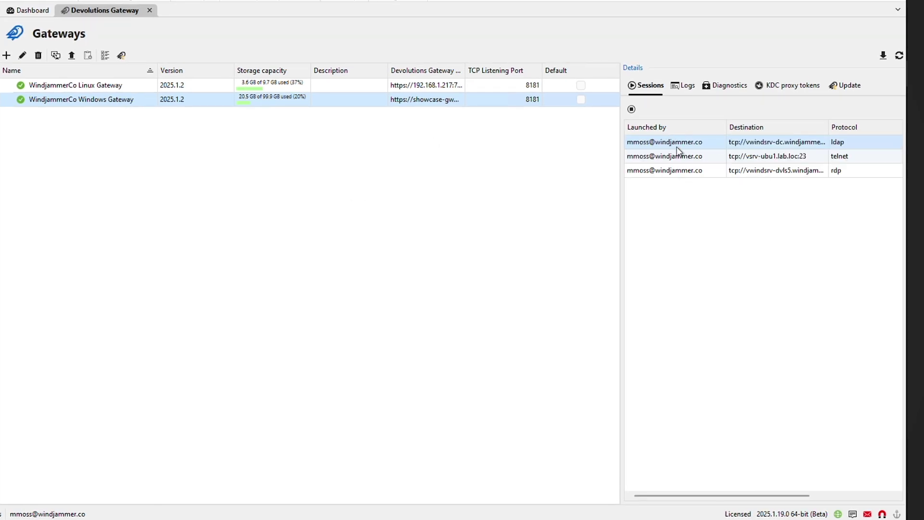
click(631, 110)
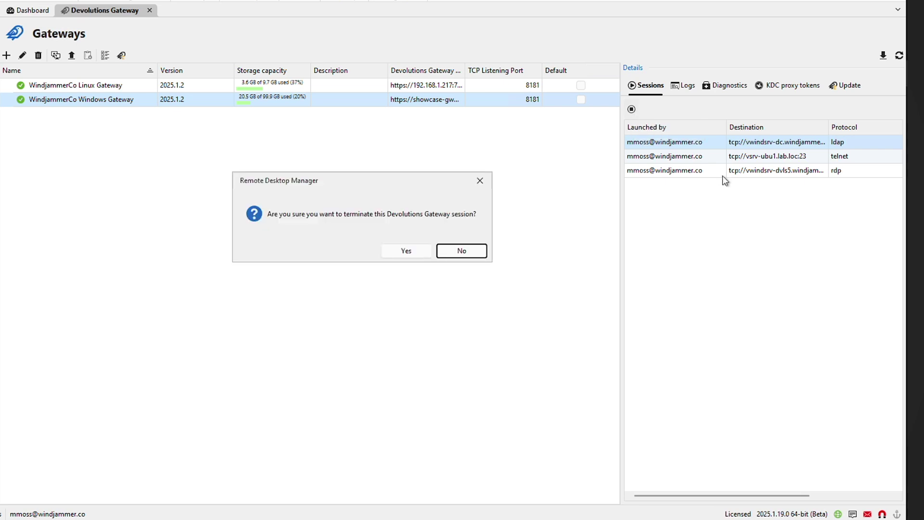
click(414, 251)
click(672, 87)
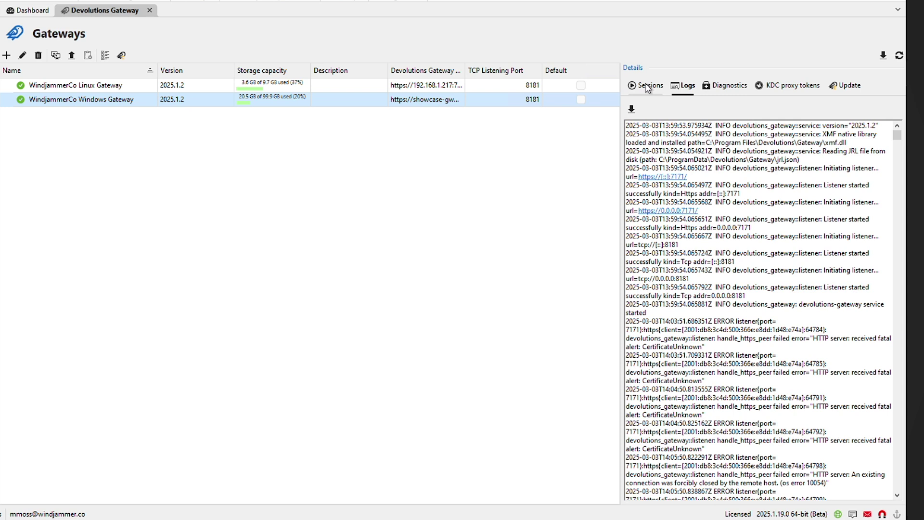
click(647, 88)
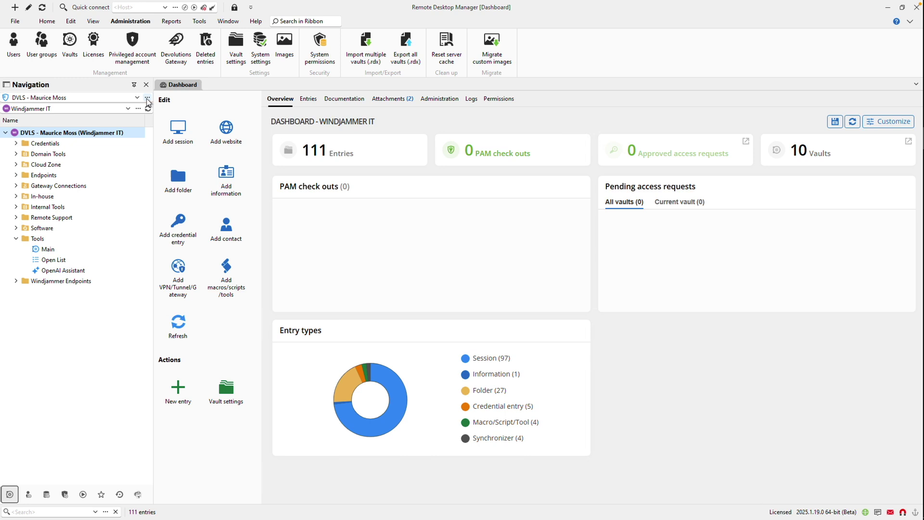
Add an SQLite data source named SQL Datasource, skip database configuration, and save the list.
click(147, 98)
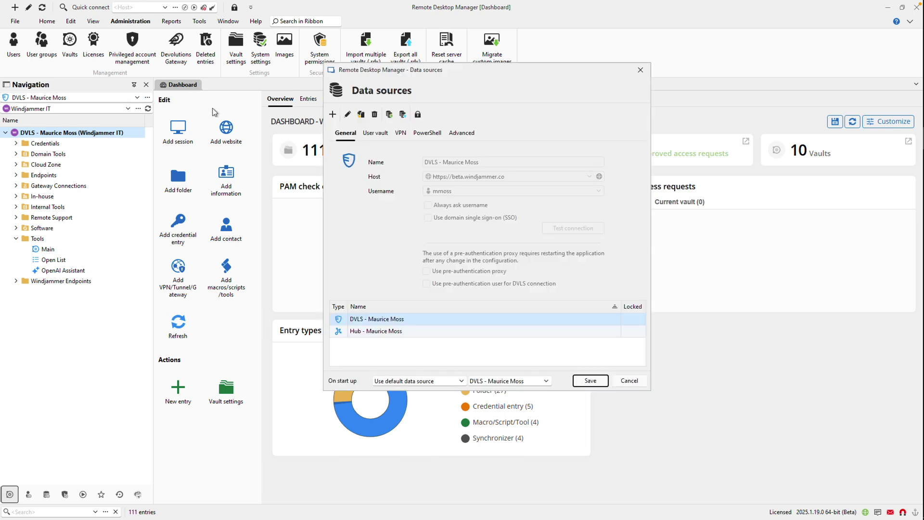
click(333, 114)
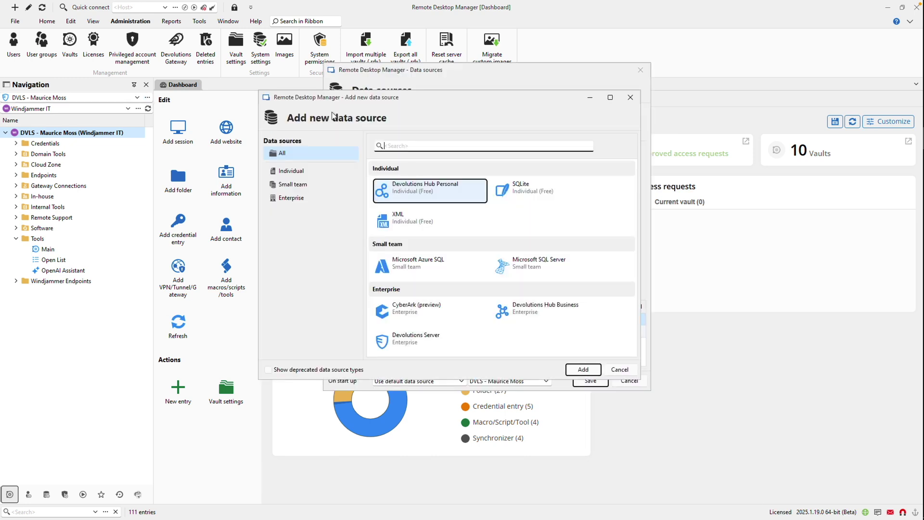
click(522, 190)
click(583, 369)
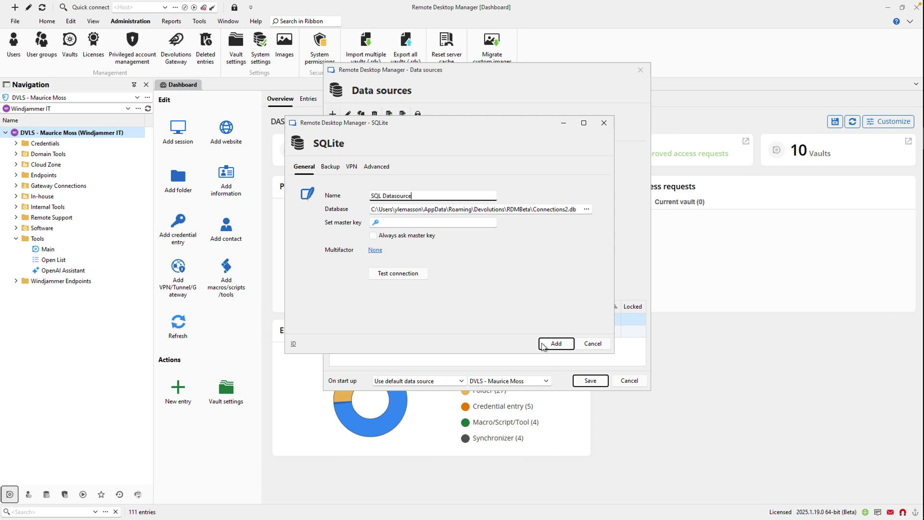
click(556, 343)
click(458, 262)
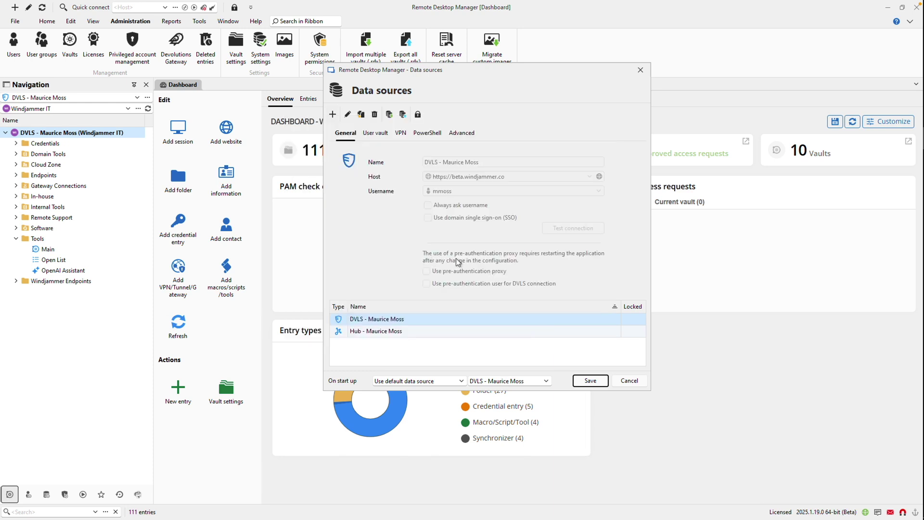
click(589, 381)
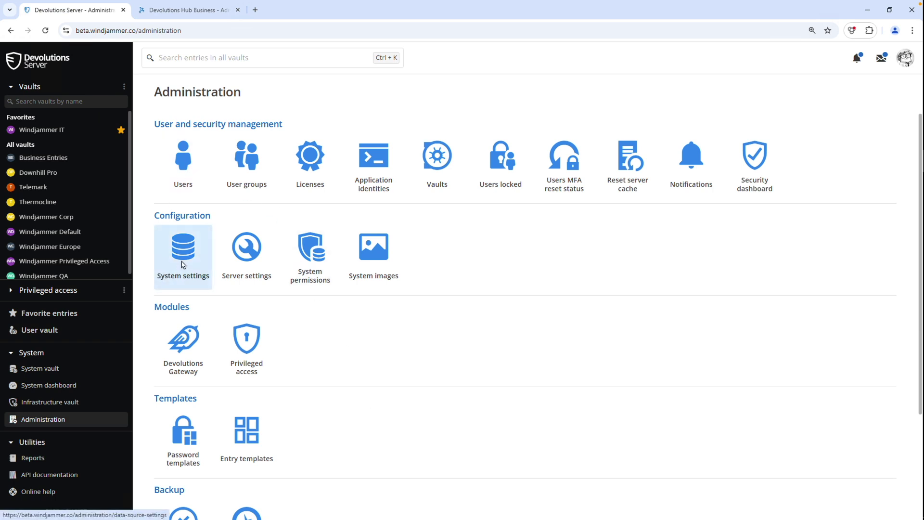
Review the portable license expiry setting, then the Hub's RDM and companion tools settings.
click(184, 263)
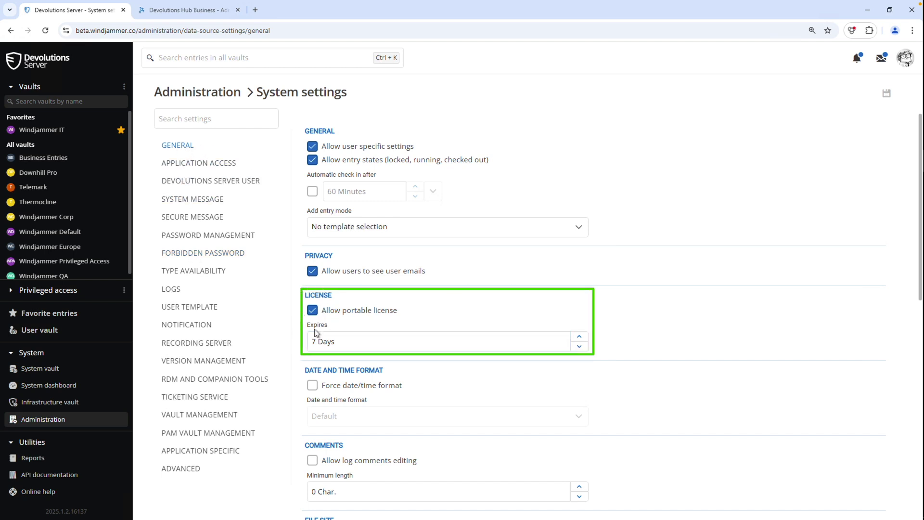
click(382, 338)
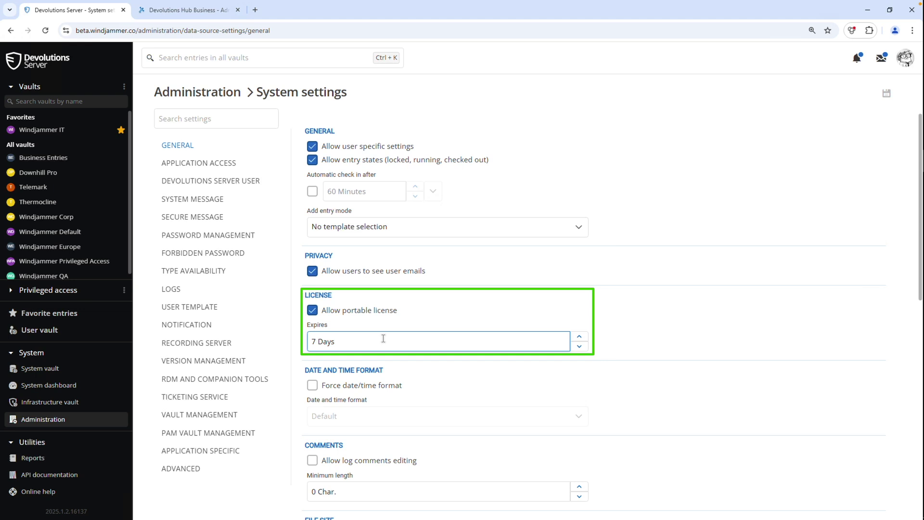
click(160, 10)
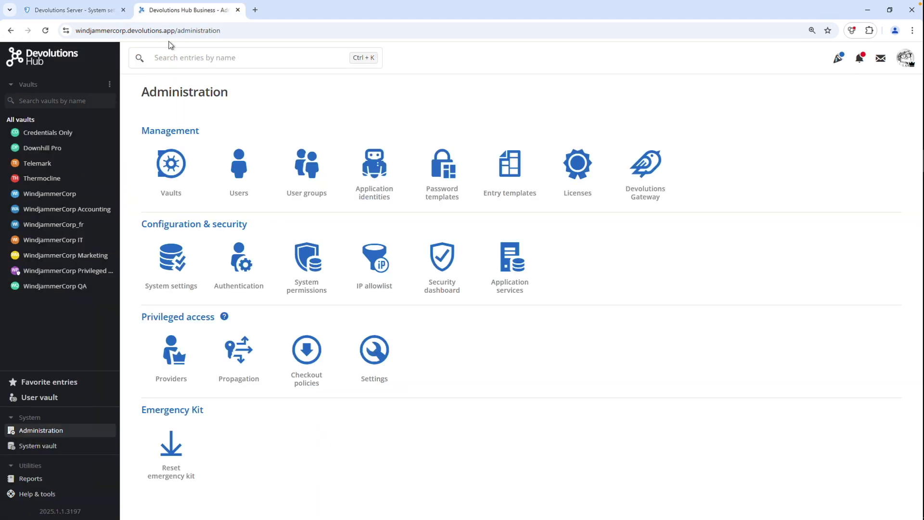
click(187, 262)
click(177, 199)
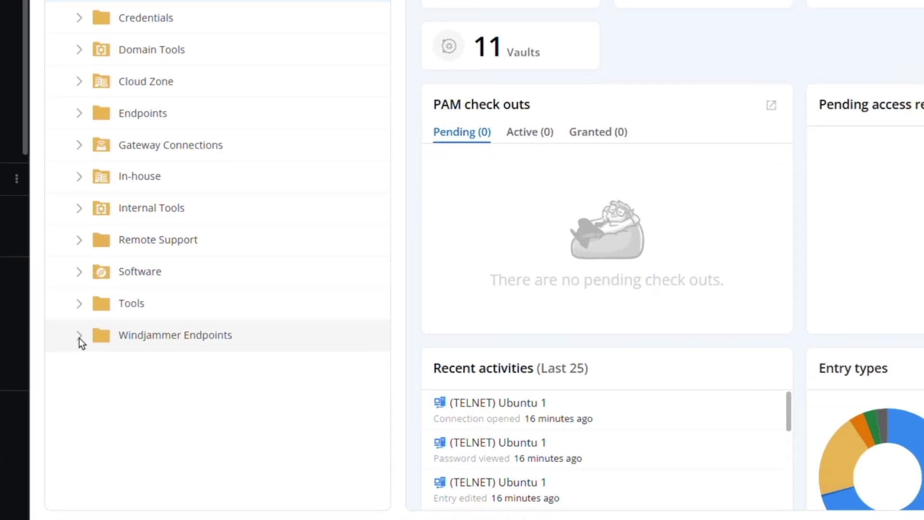
Expand and select the Windjammer Endpoints folder, then show its ⋮ more-actions menu.
click(79, 338)
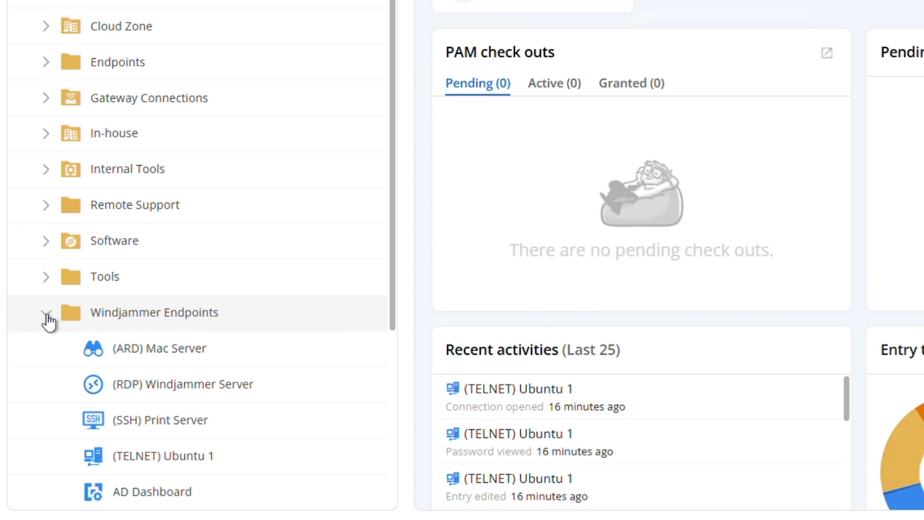
scroll(162, 359, down, 5)
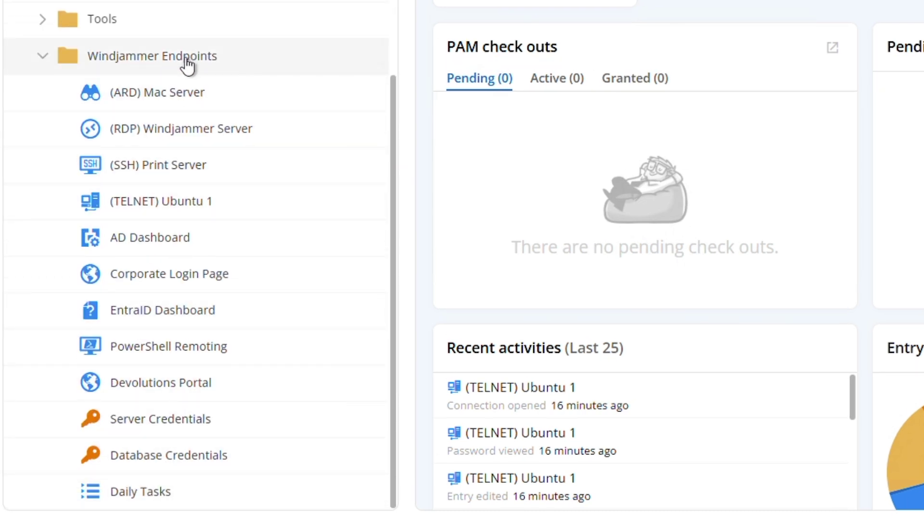
click(164, 57)
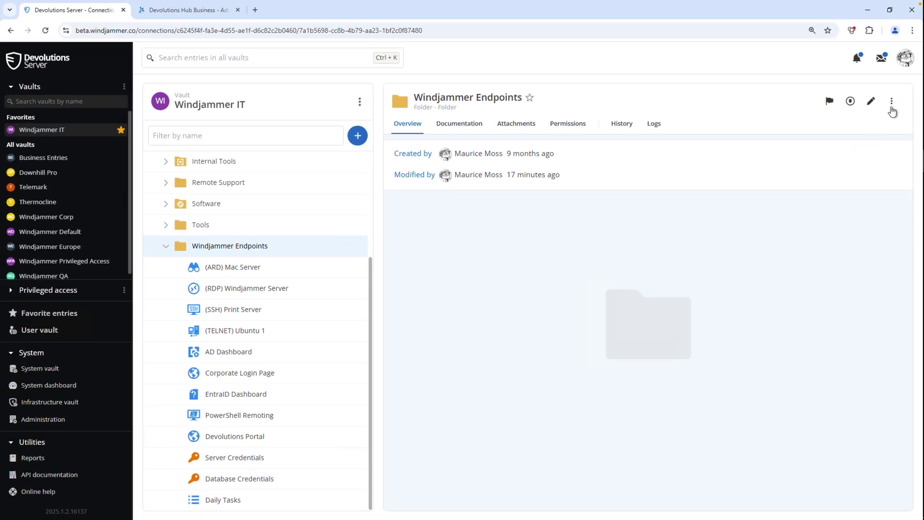
click(891, 103)
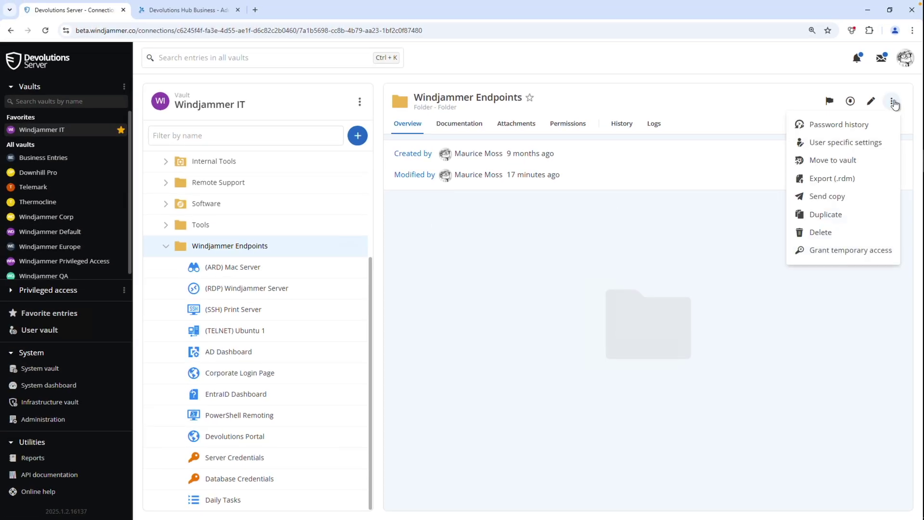
Start granting temporary access and inspect the folder's dependent entries, including the SSH Print Server key.
click(838, 248)
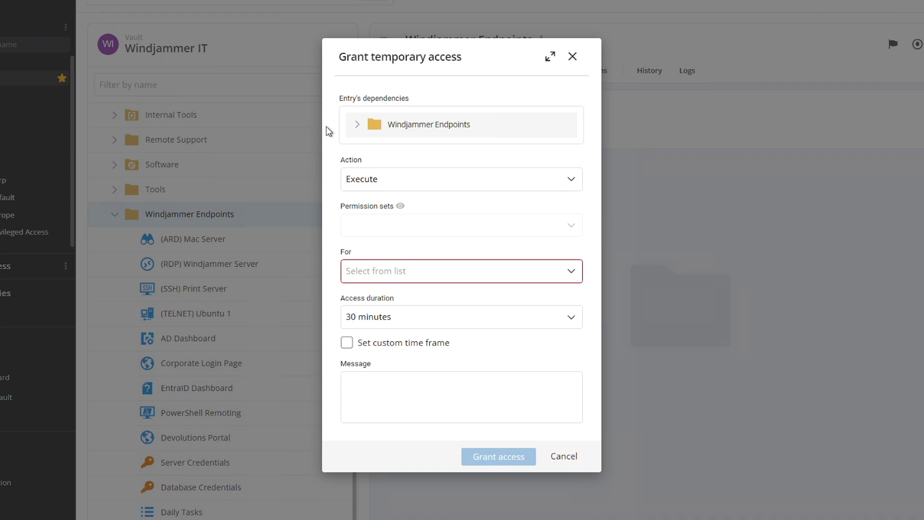
click(356, 127)
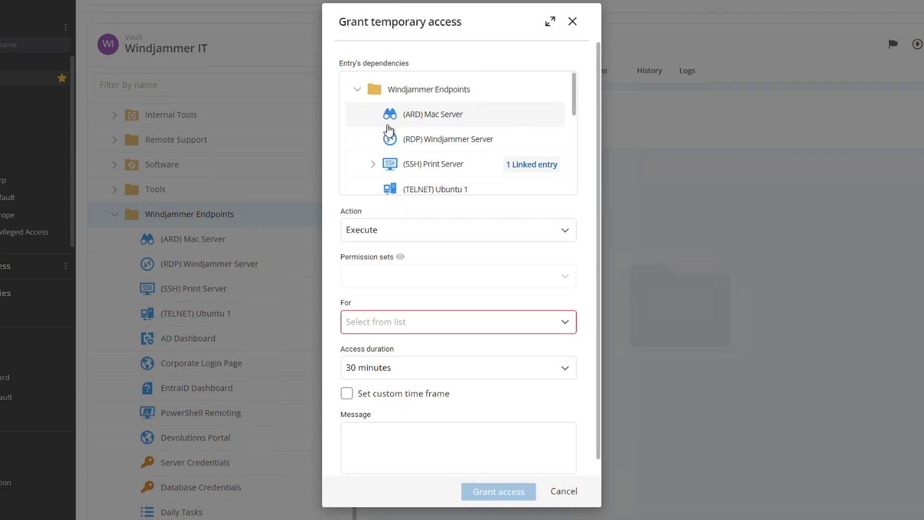
drag(573, 90, 570, 114)
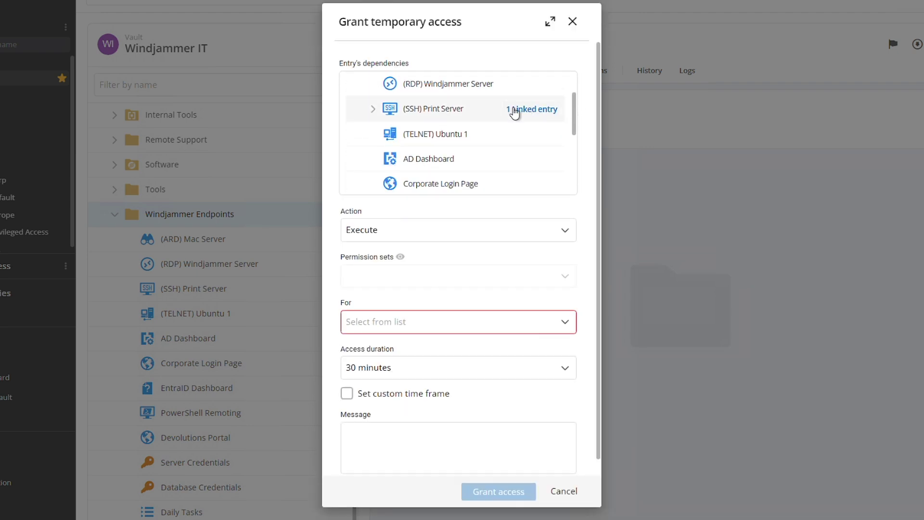
click(373, 108)
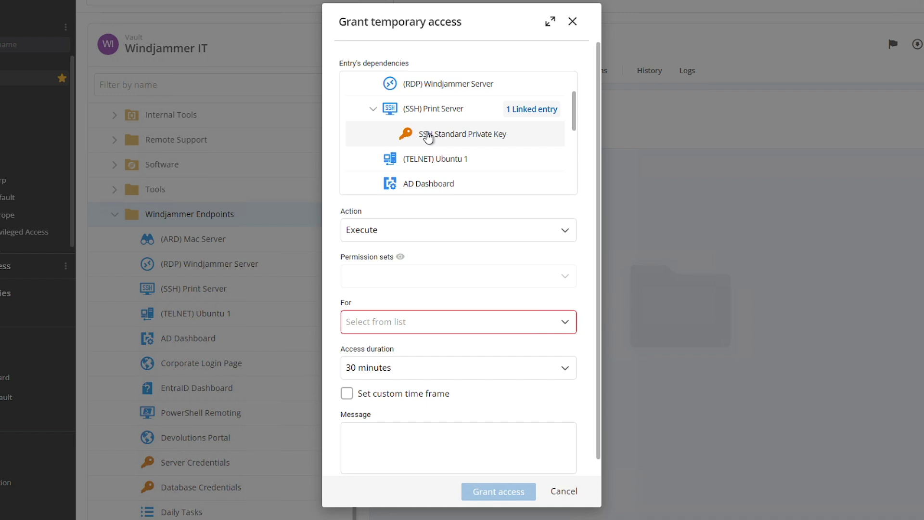
scroll(464, 146, down, 5)
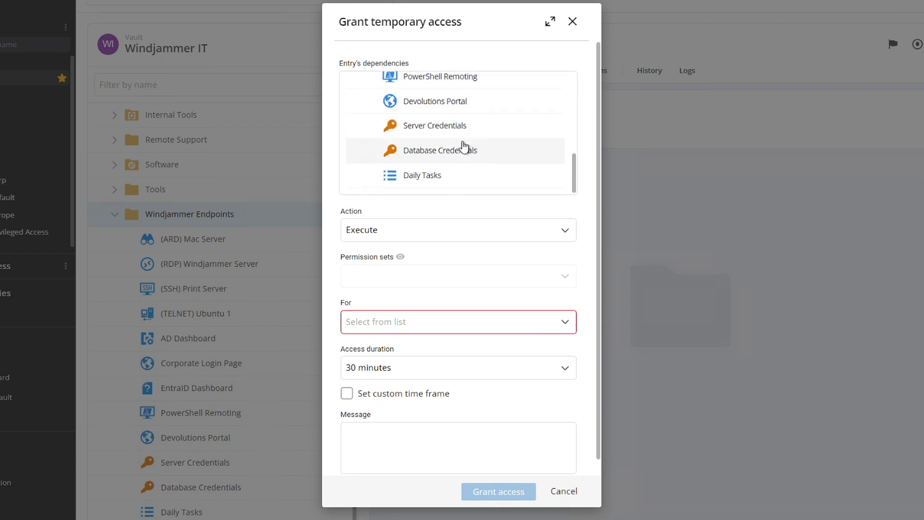
scroll(464, 146, up, 5)
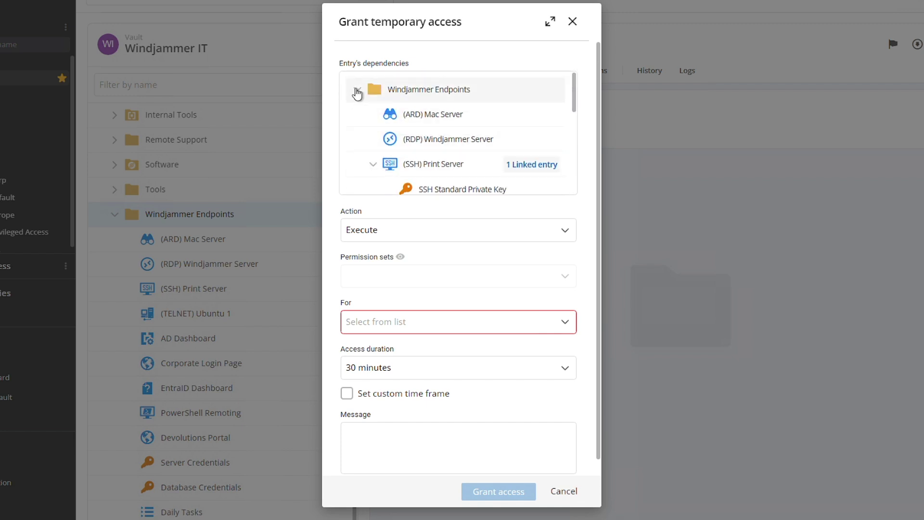
click(356, 89)
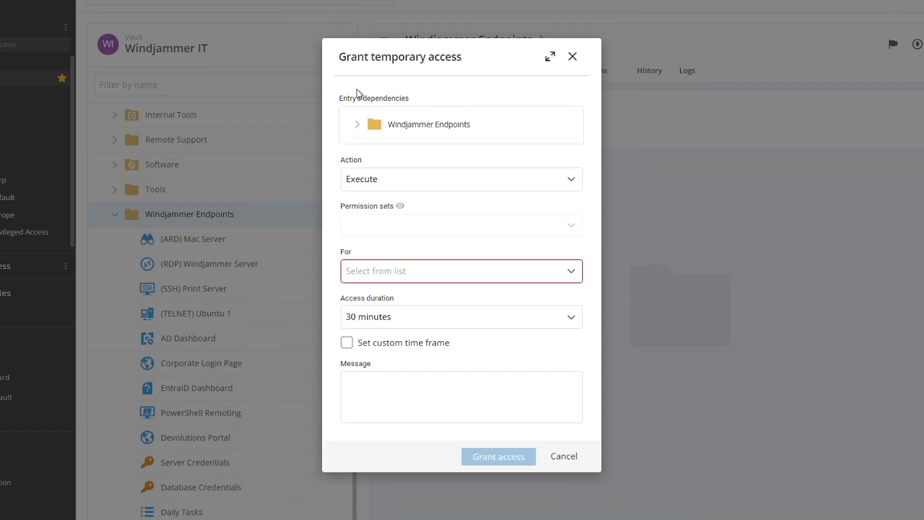
Grant the selected user Execute access to Windjammer Endpoints for 1 day.
click(443, 188)
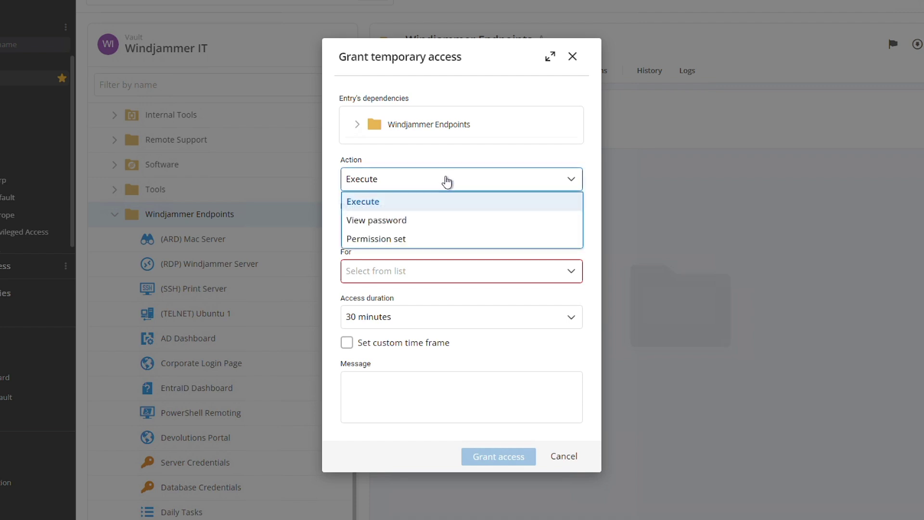
click(378, 201)
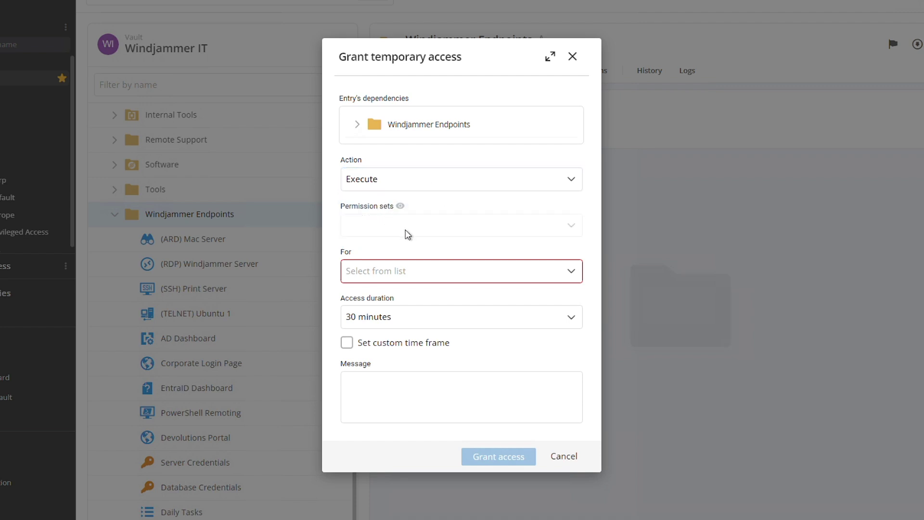
click(433, 267)
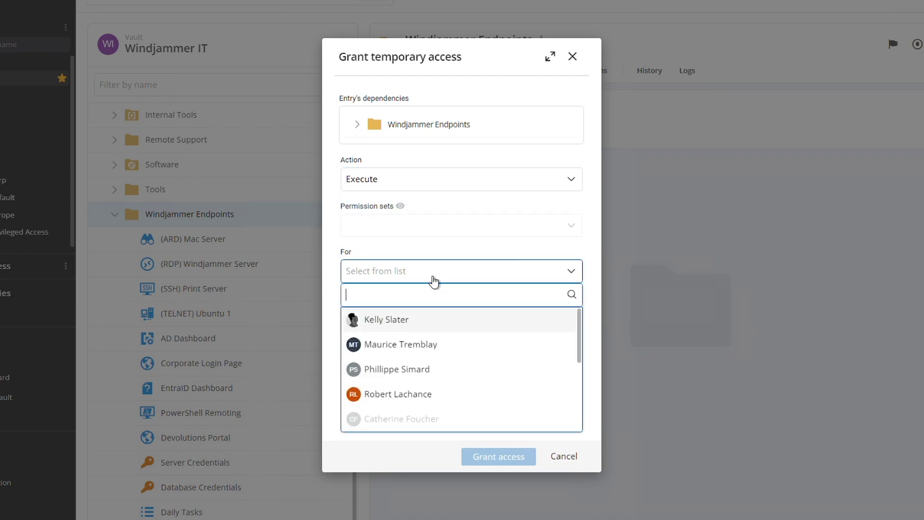
click(411, 324)
click(388, 323)
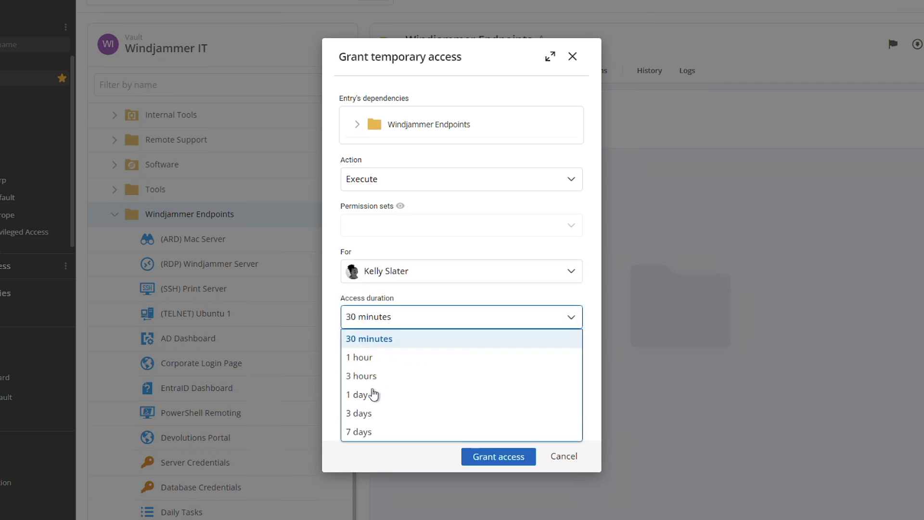
click(359, 388)
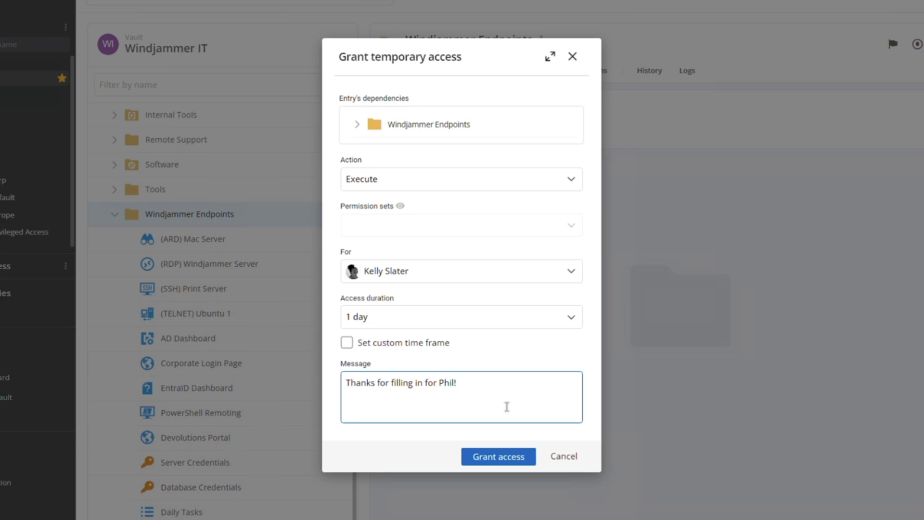
click(498, 460)
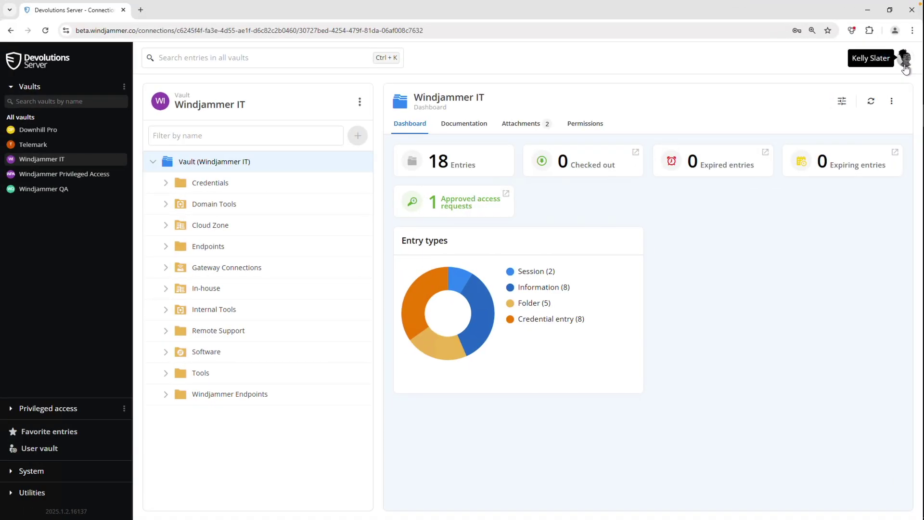
Review the (ARD) Mac Server, (RDP) Windjammer Server and (SSH) Print Server entries, then check Messages.
click(177, 397)
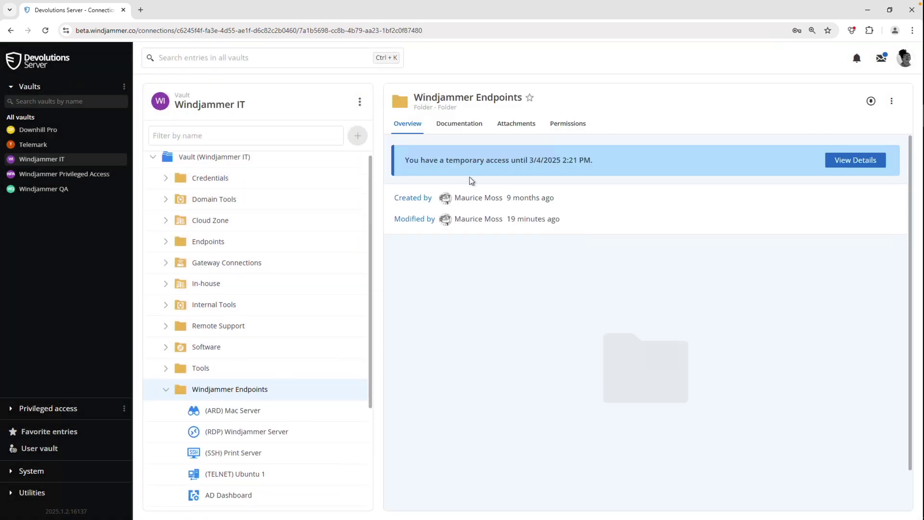
click(233, 411)
click(235, 436)
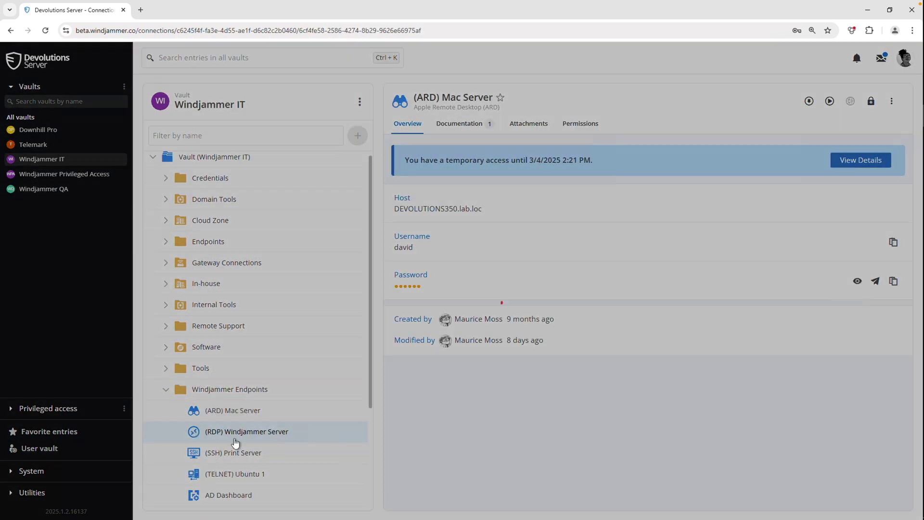
click(233, 455)
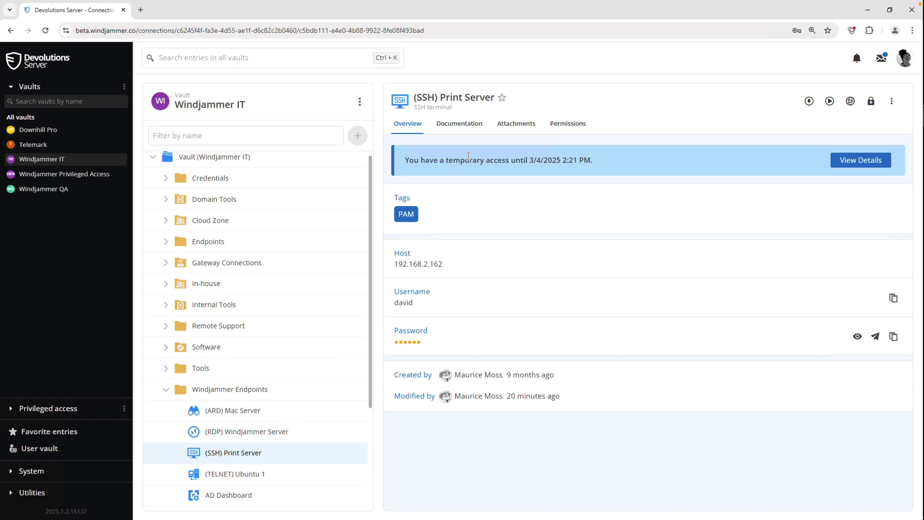
click(201, 394)
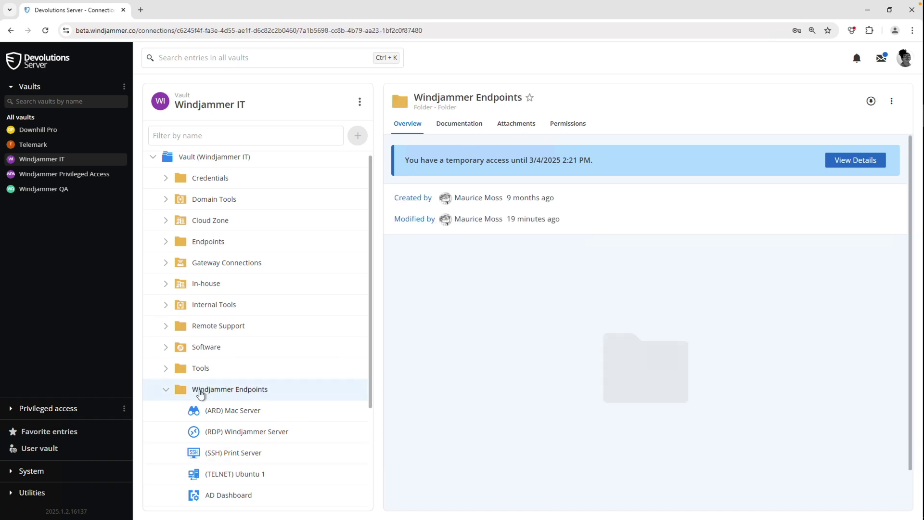
click(881, 58)
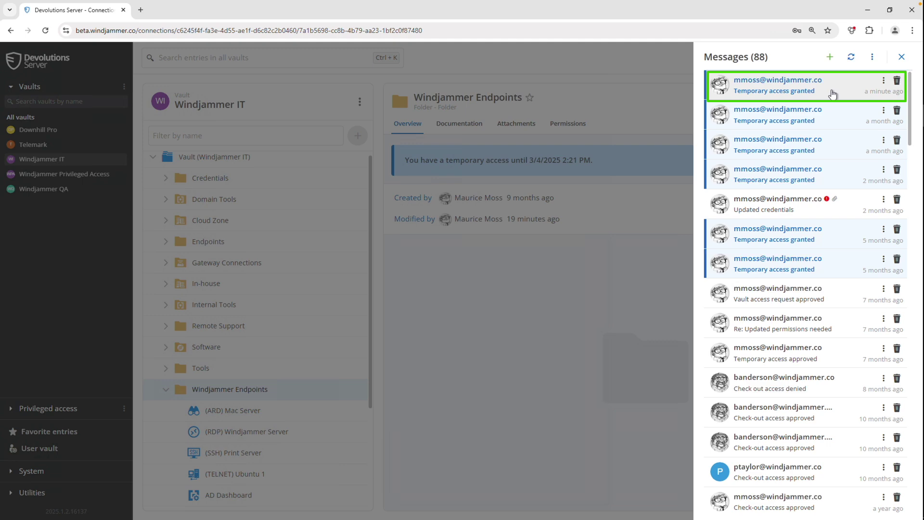
click(591, 284)
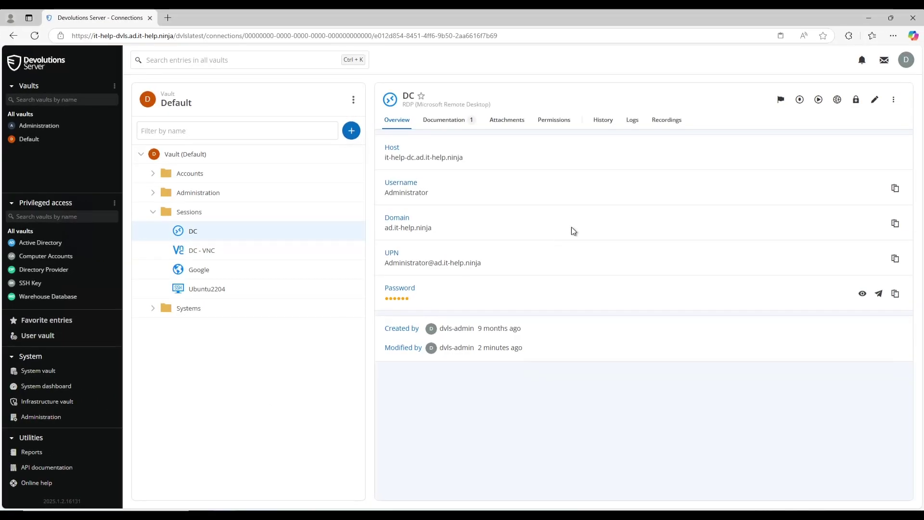
Open the DC in the web RDP client, then view the Default vault's Ubuntu2204 SSH entry.
click(836, 99)
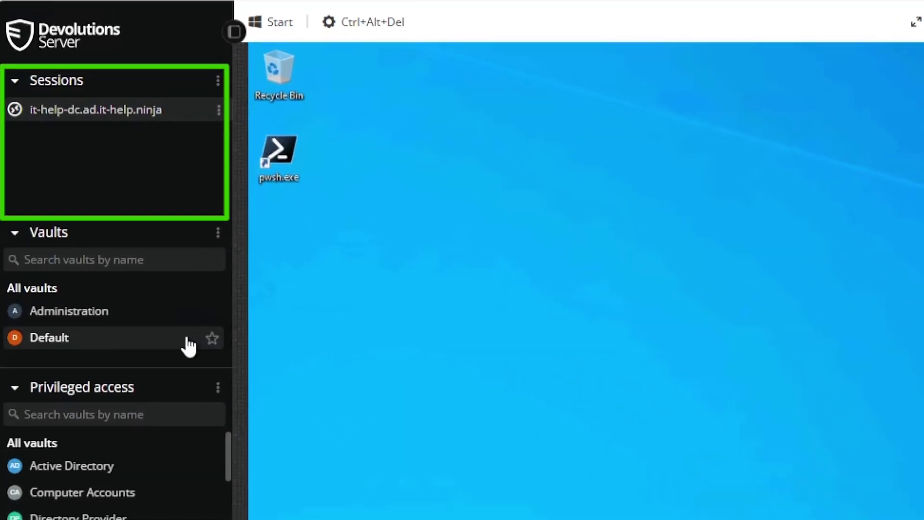
click(173, 339)
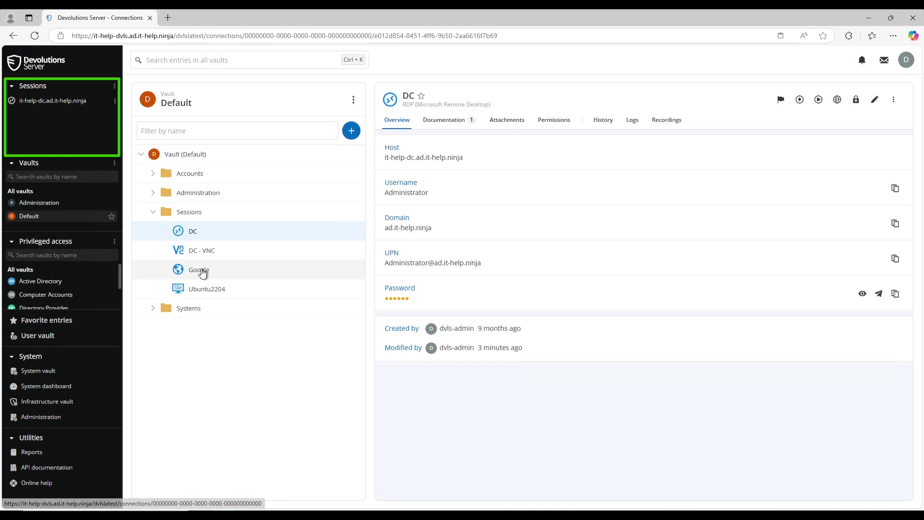
click(210, 290)
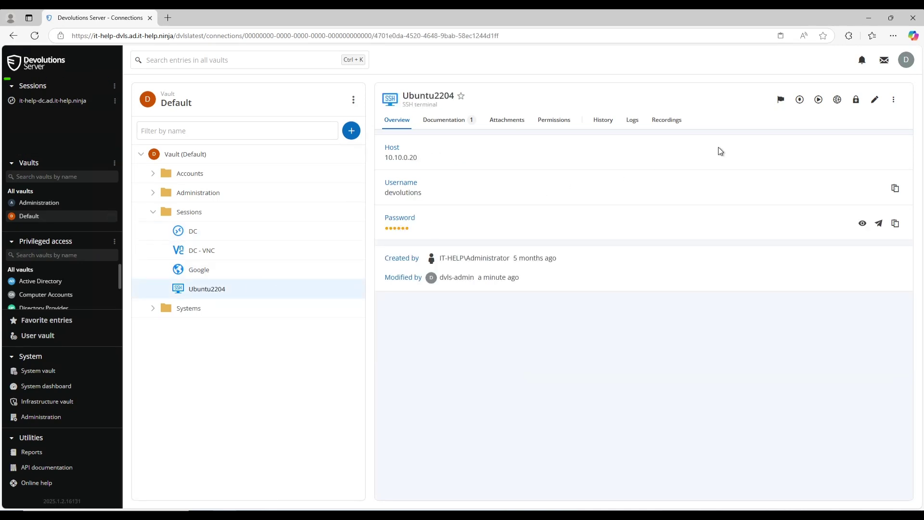
Open Ubuntu2204 in a web SSH session beside the DC desktop and ping 1.1.1.1.
click(835, 102)
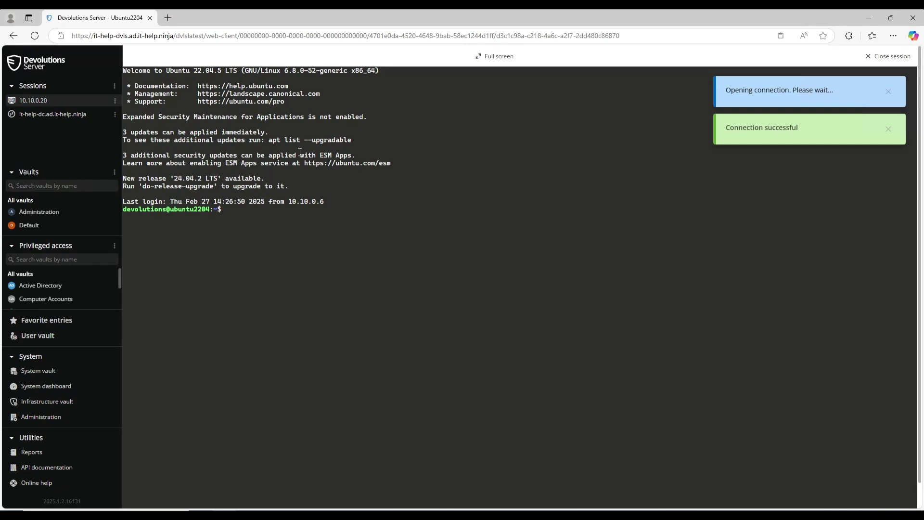
click(38, 114)
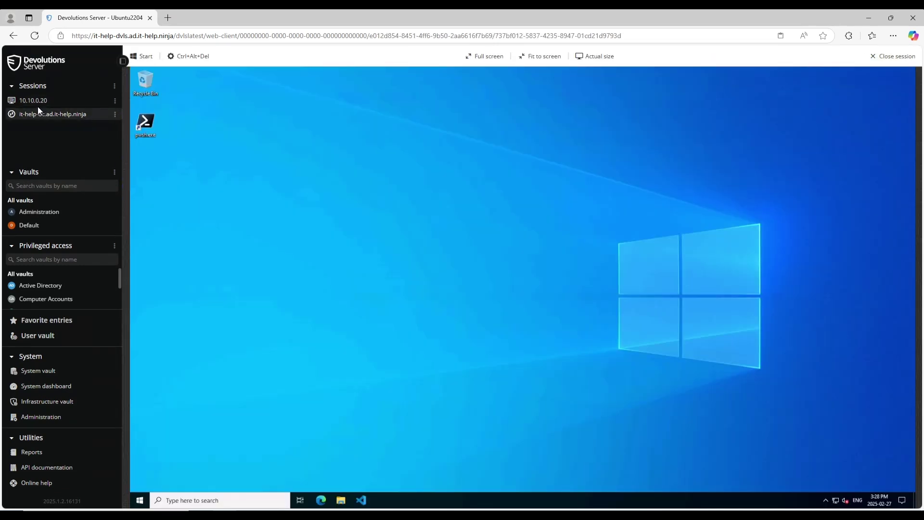
click(40, 100)
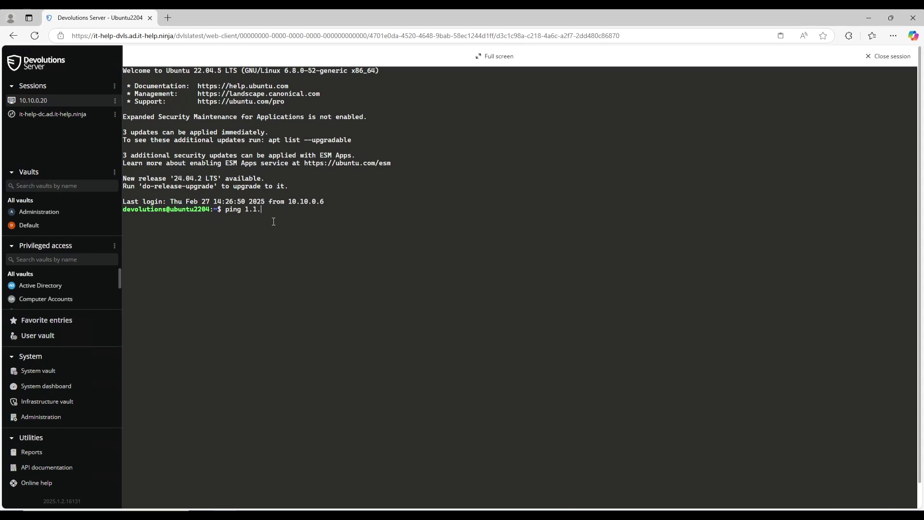
key(Return)
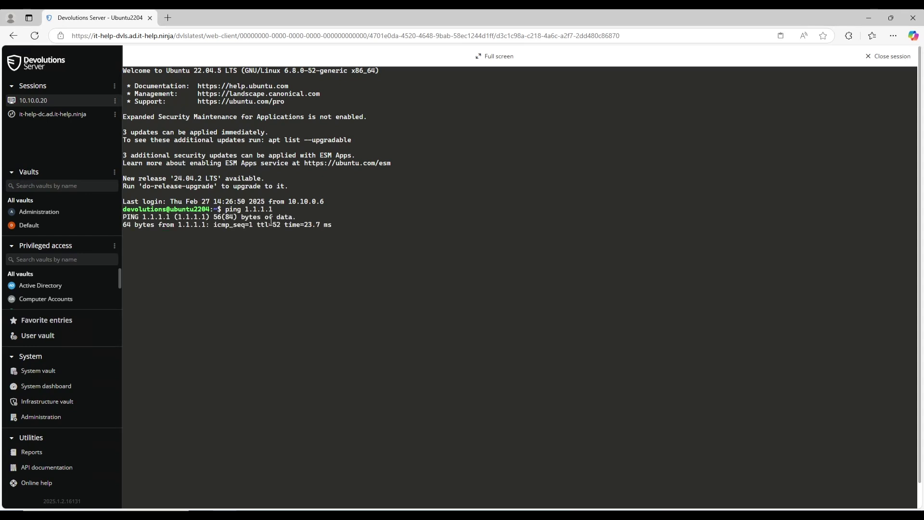
click(32, 116)
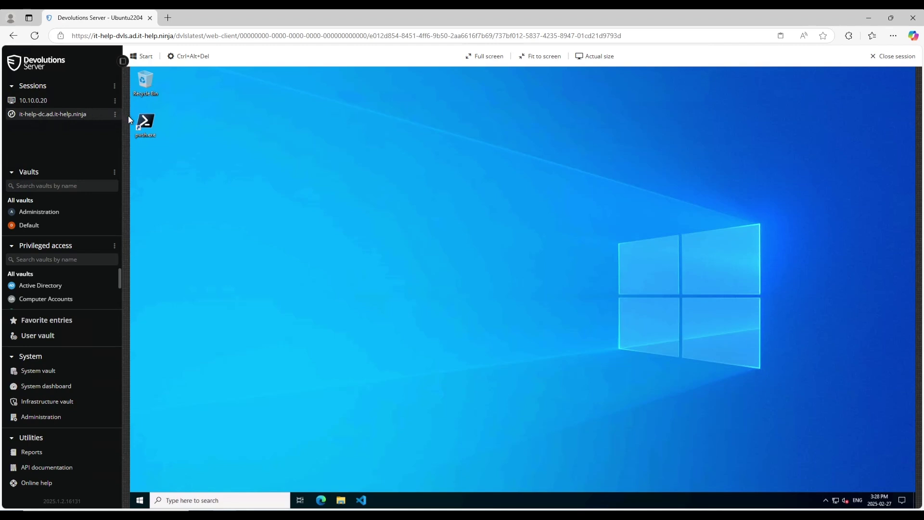
click(82, 102)
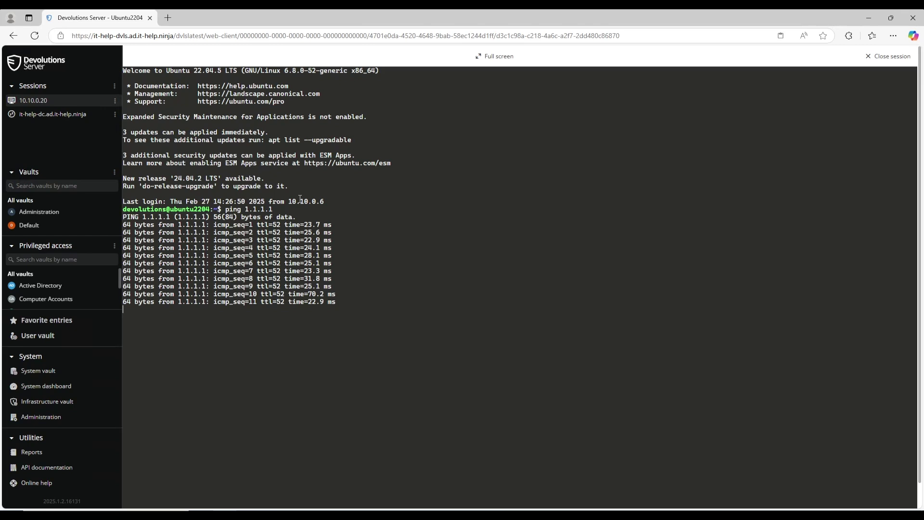
Stop the ping, exit and close the Ubuntu SSH session, and sign out of the DC desktop.
key(ctrl+c)
text(e)
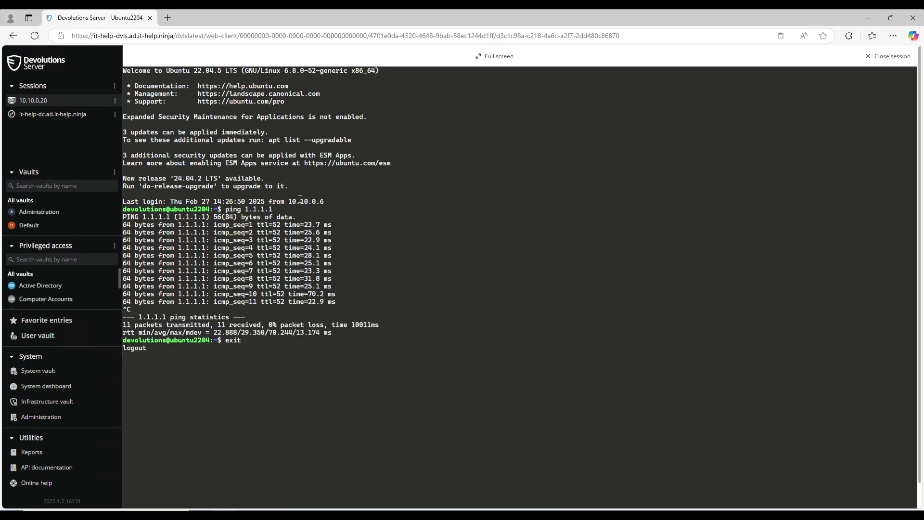
click(872, 61)
click(483, 307)
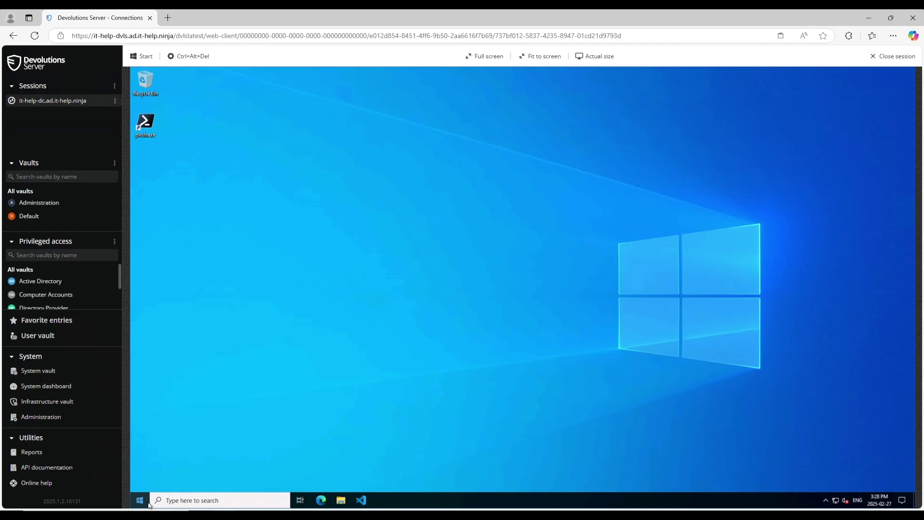
right_click(148, 503)
mouse_move(179, 479)
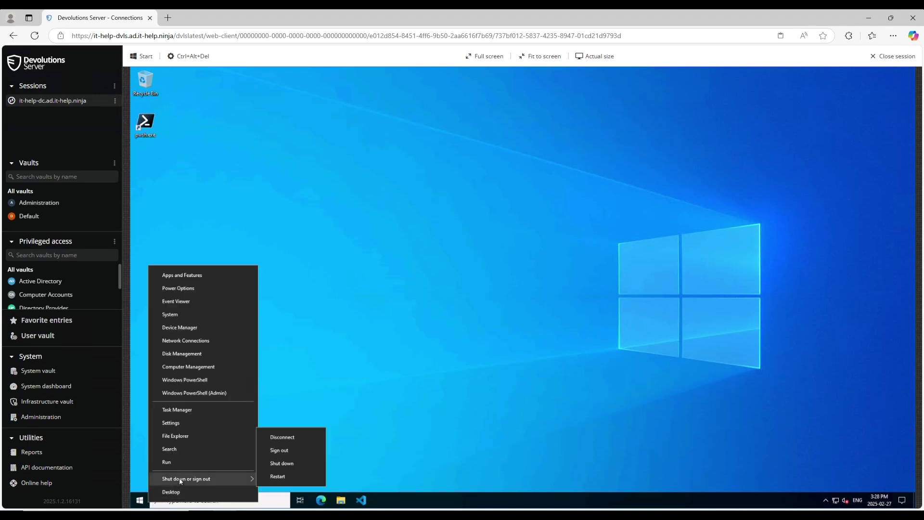
click(293, 451)
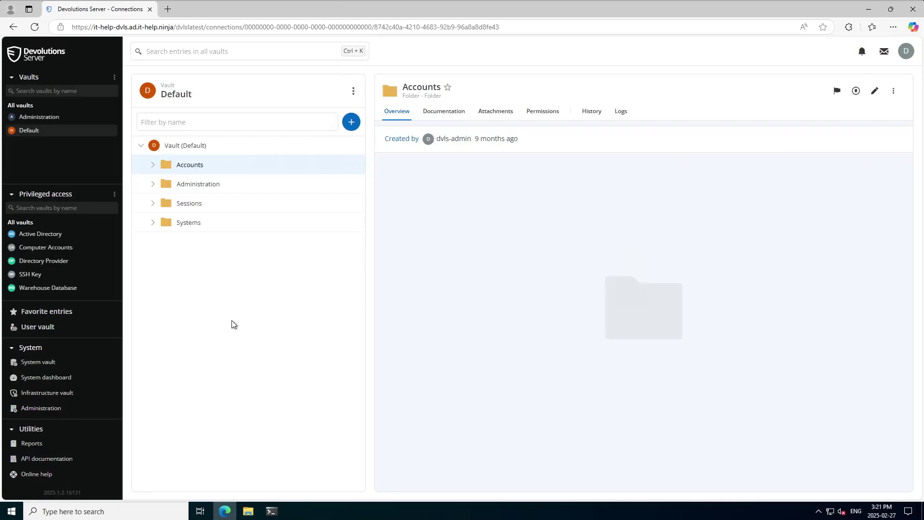
Search all vaults for 'shared' and open the resulting Shared Contacts folder.
click(219, 52)
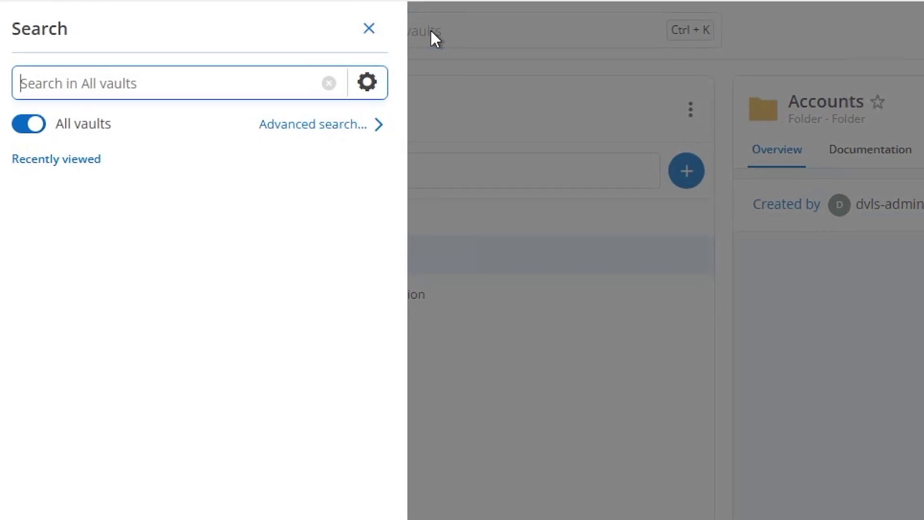
text(shared)
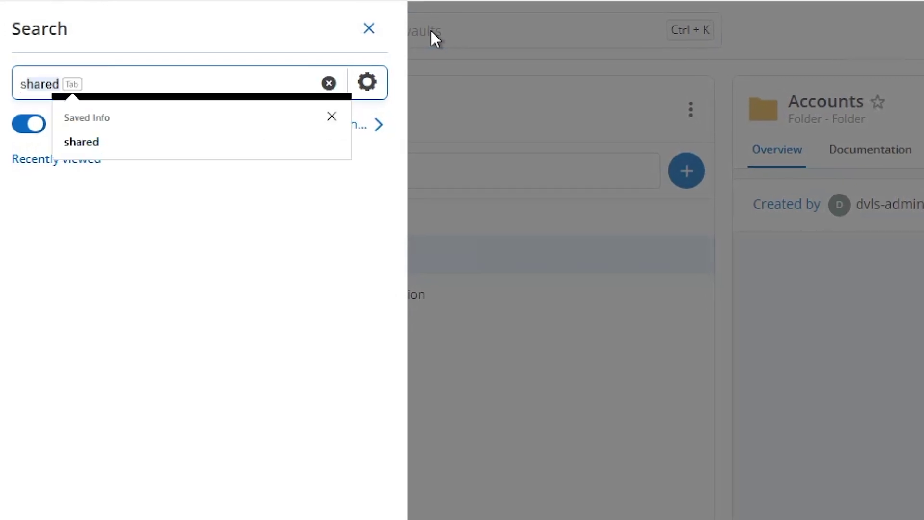
key(Return)
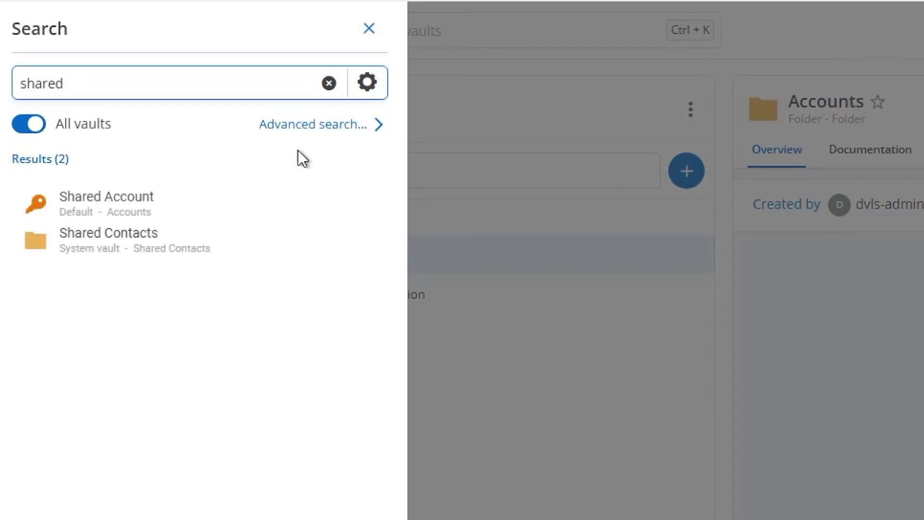
click(202, 236)
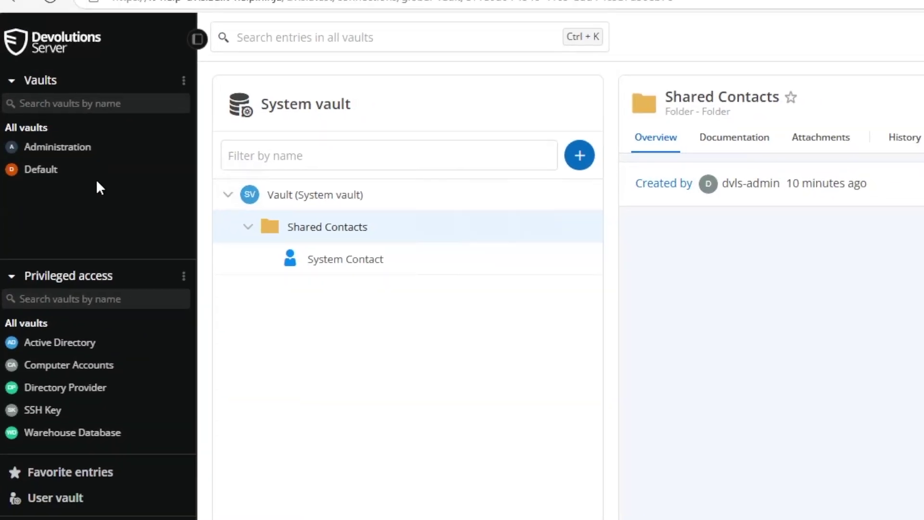
In Advanced search, limit the searched vaults to the System vault only, excluding PAM vaults.
click(87, 188)
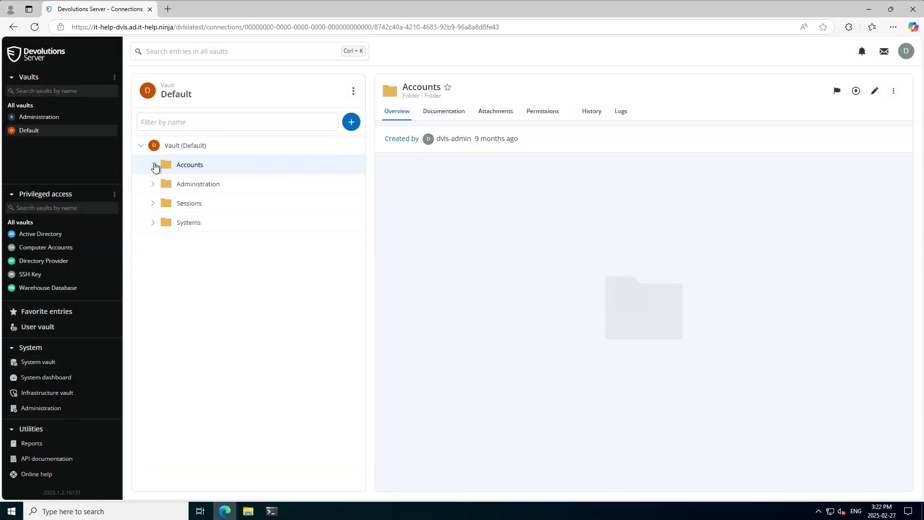
click(206, 53)
click(181, 98)
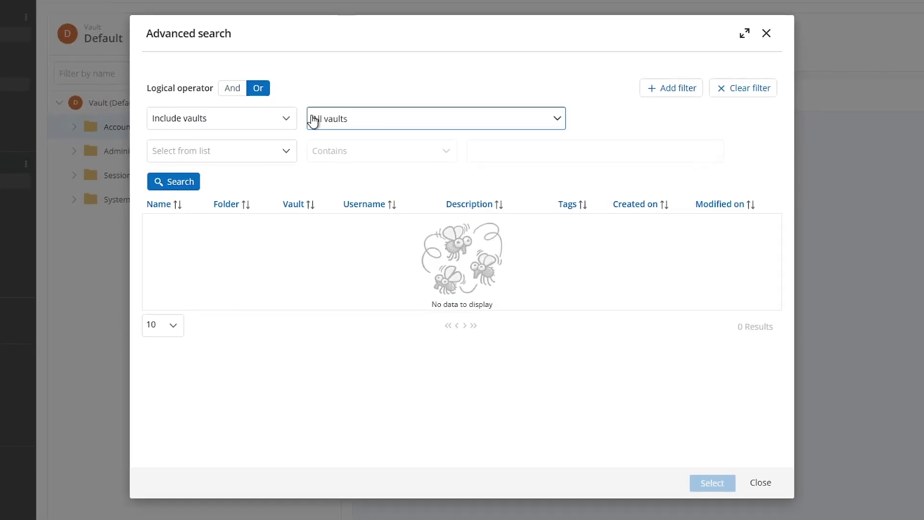
click(313, 120)
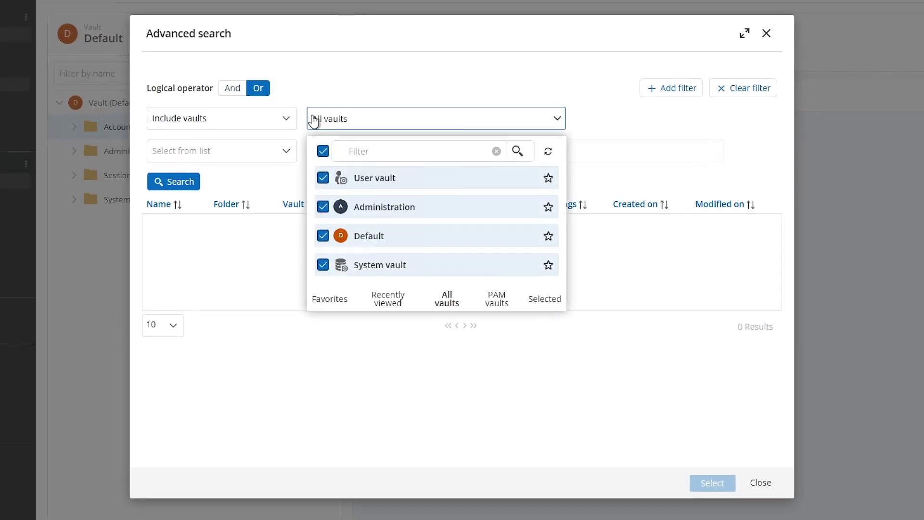
click(323, 152)
click(323, 264)
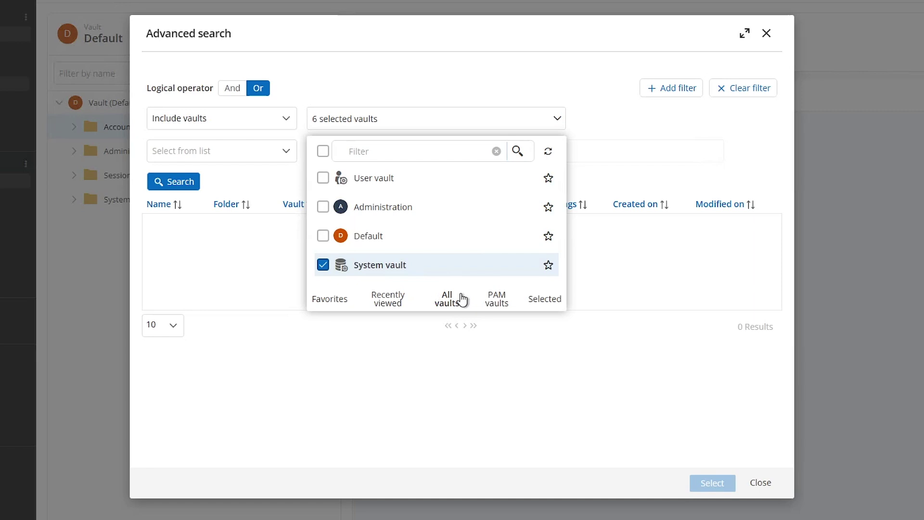
click(496, 299)
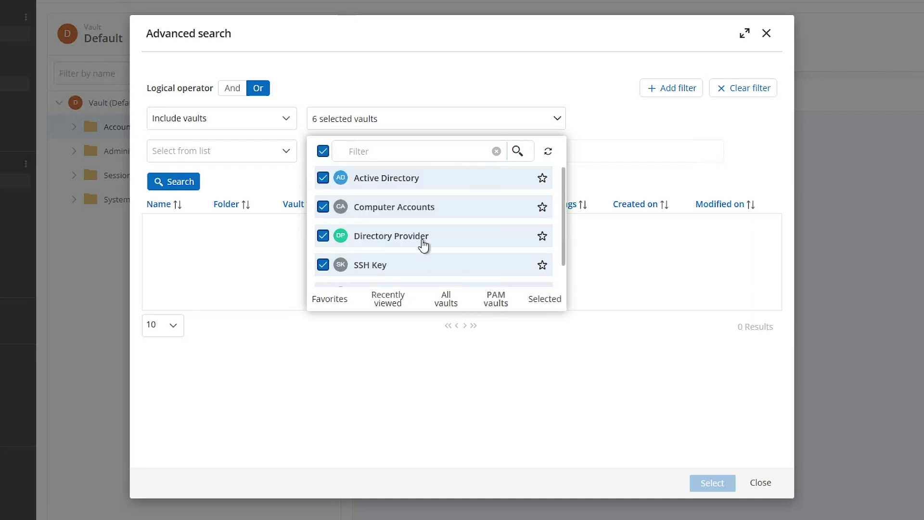
click(323, 151)
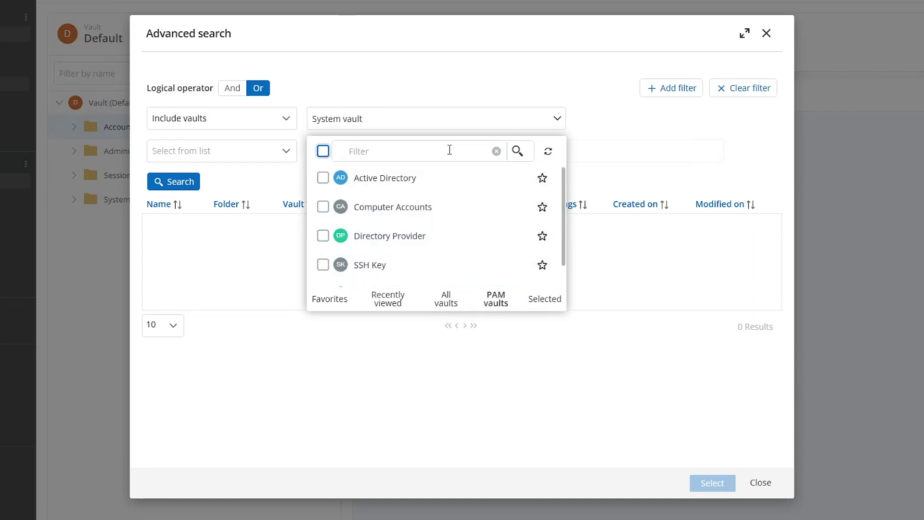
click(278, 163)
Search for folders whose name contains 'shared' and select the Shared Contacts folder.
click(278, 163)
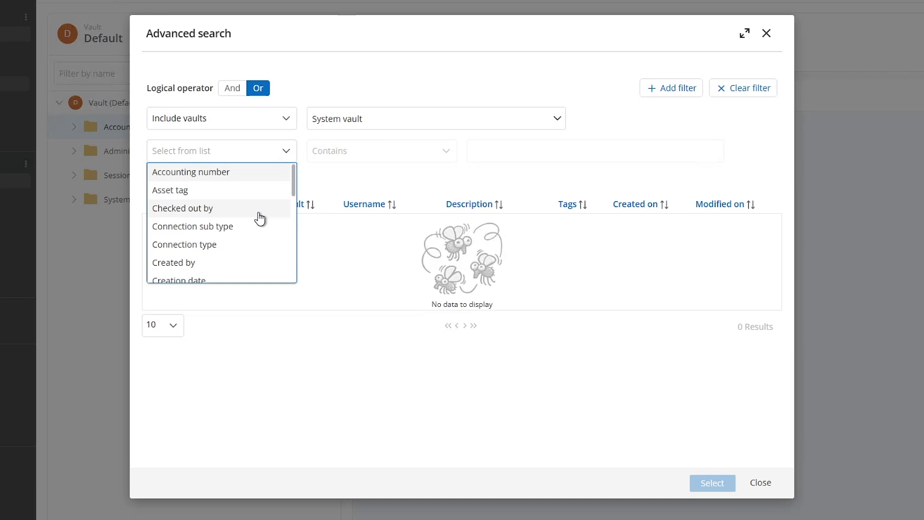
scroll(259, 217, down, 3)
click(201, 174)
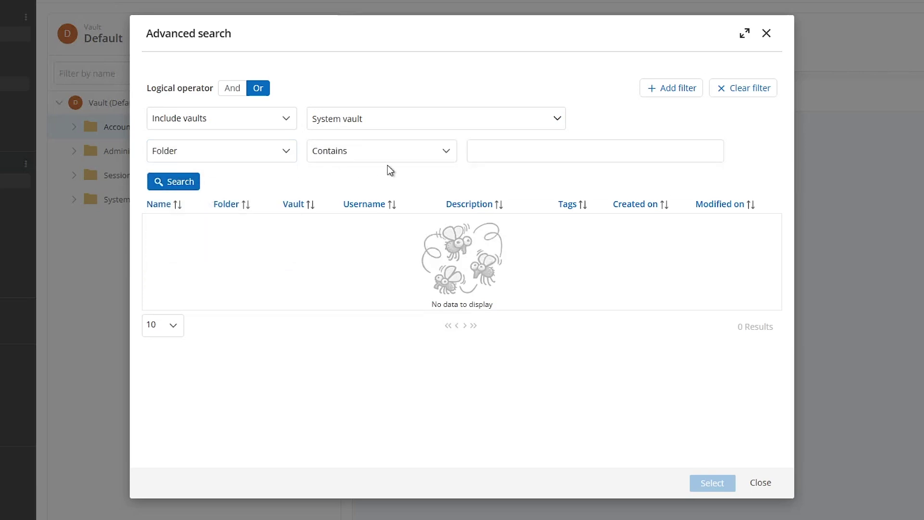
click(488, 153)
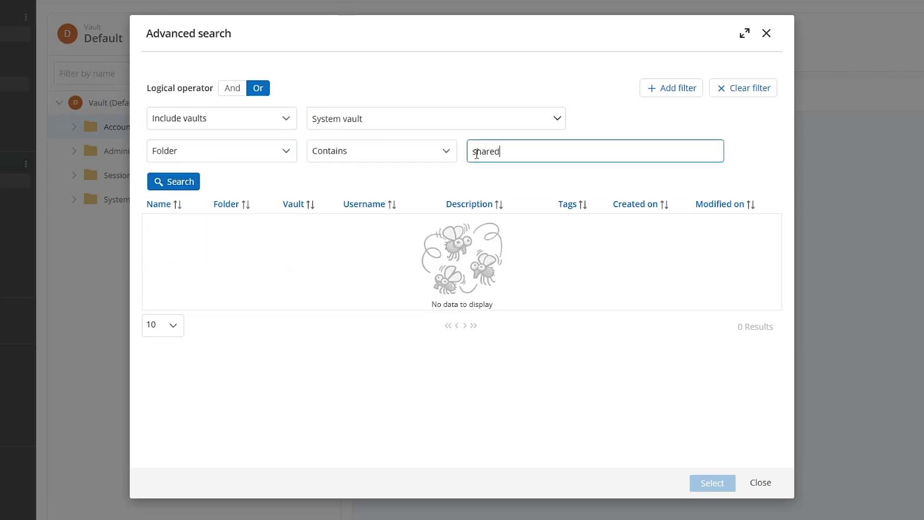
click(179, 181)
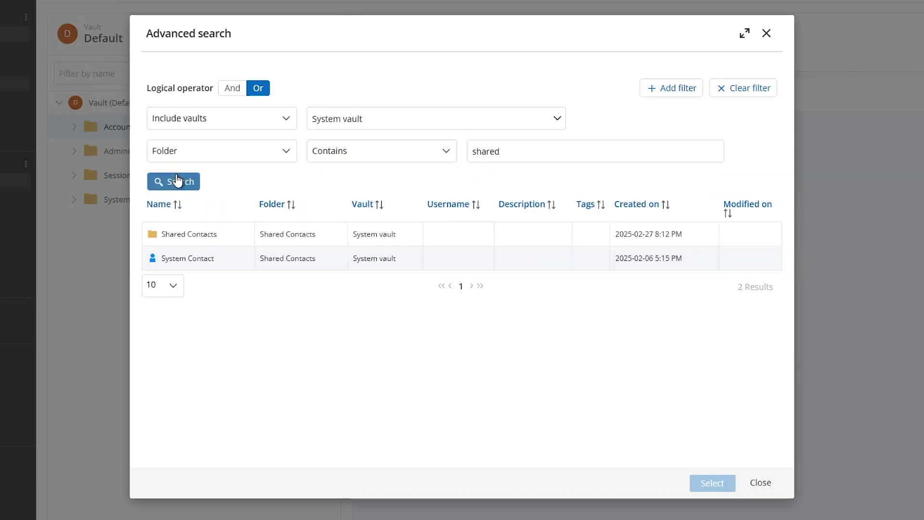
click(207, 236)
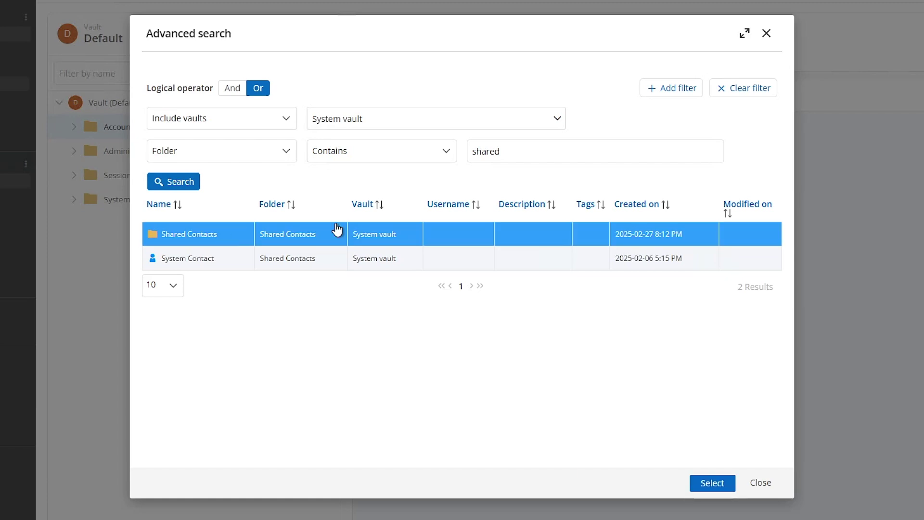
click(711, 484)
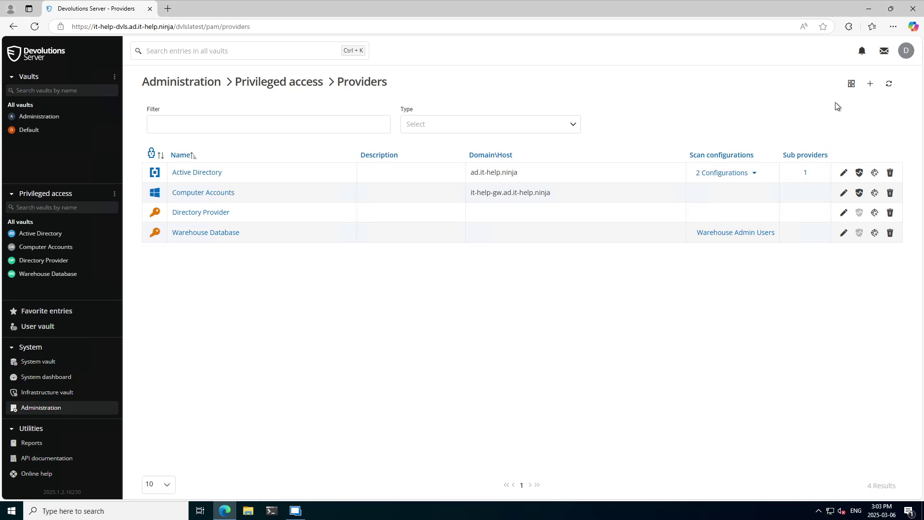
Add an SSH Key privileged access provider for 10.10.0.20, test its connection, and save it.
click(870, 85)
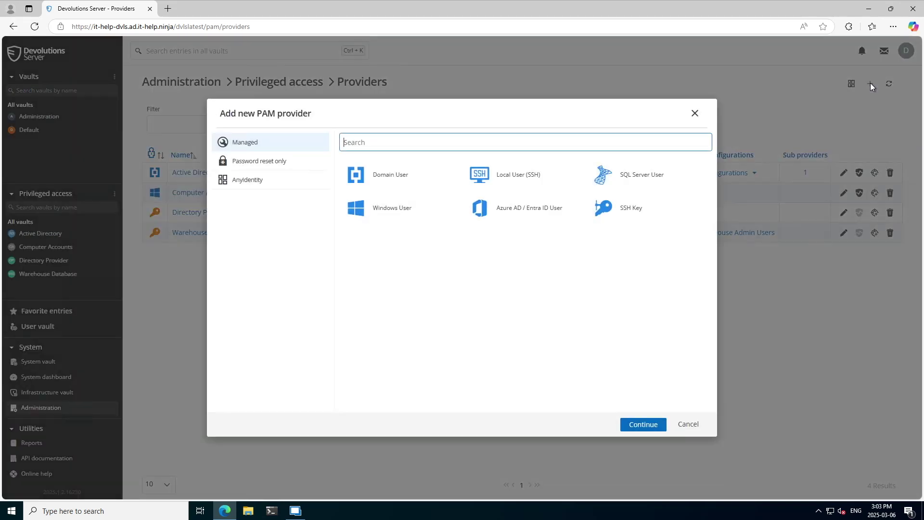
click(652, 200)
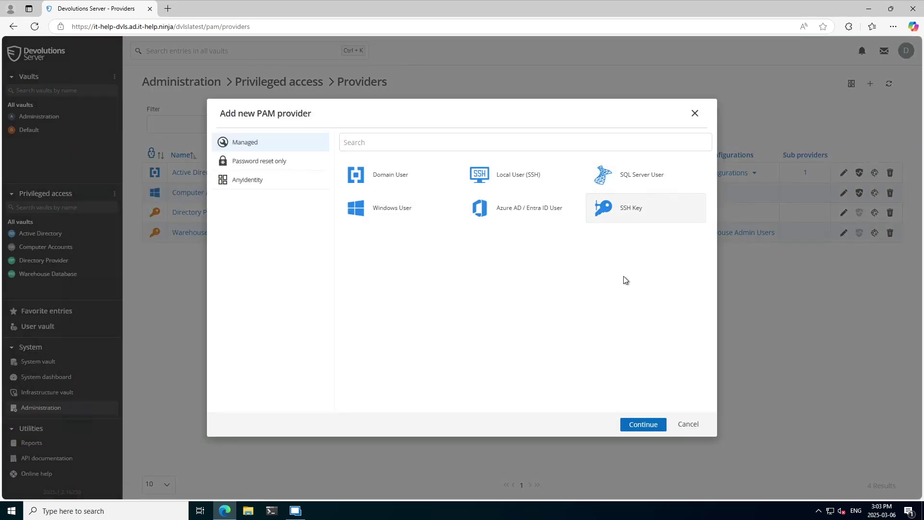
click(643, 425)
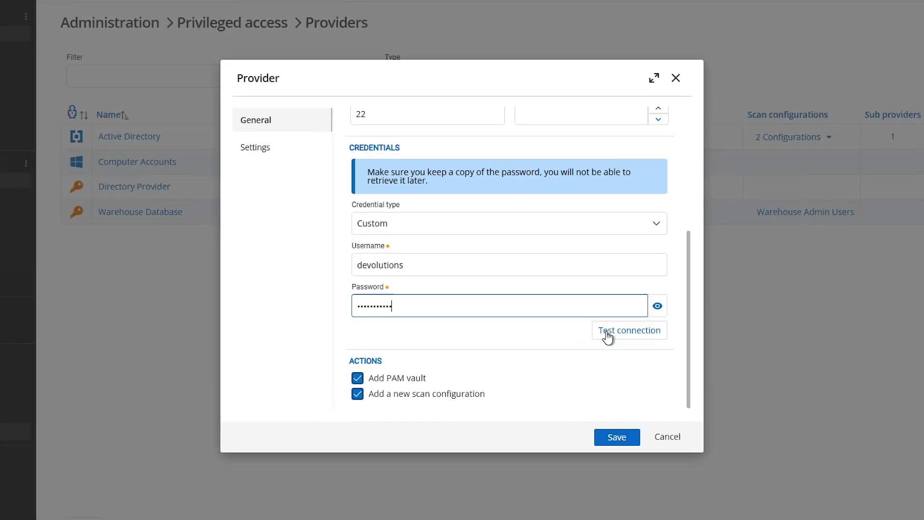
click(606, 336)
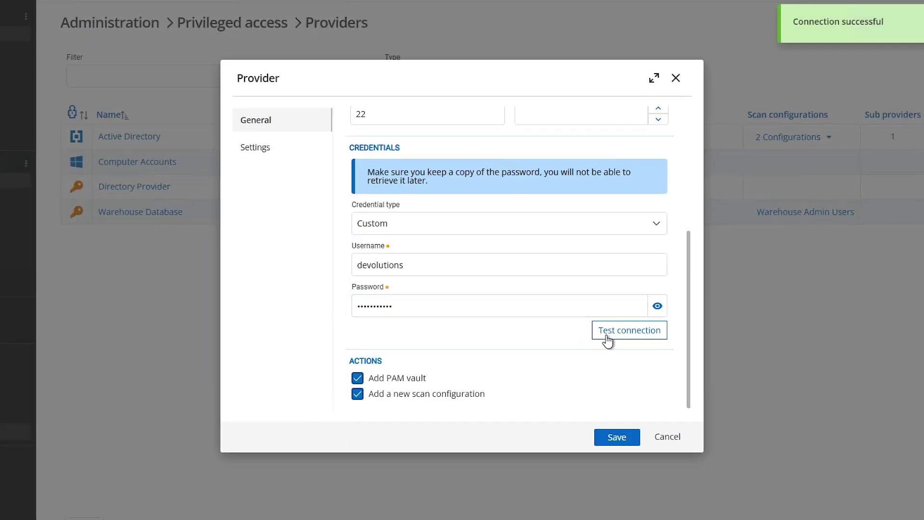
click(614, 438)
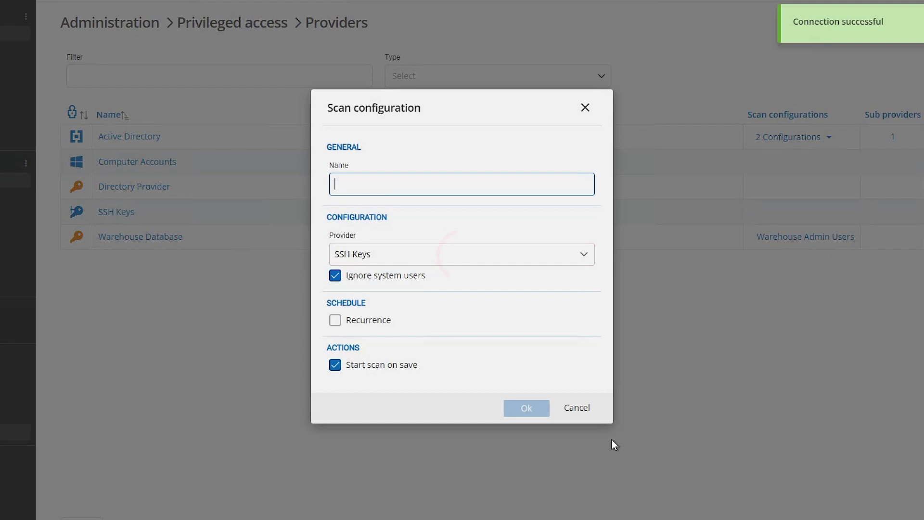
Name the scan configuration 'SSH Keys', run the scan, and open the scan configurations list.
text(SSH Keys)
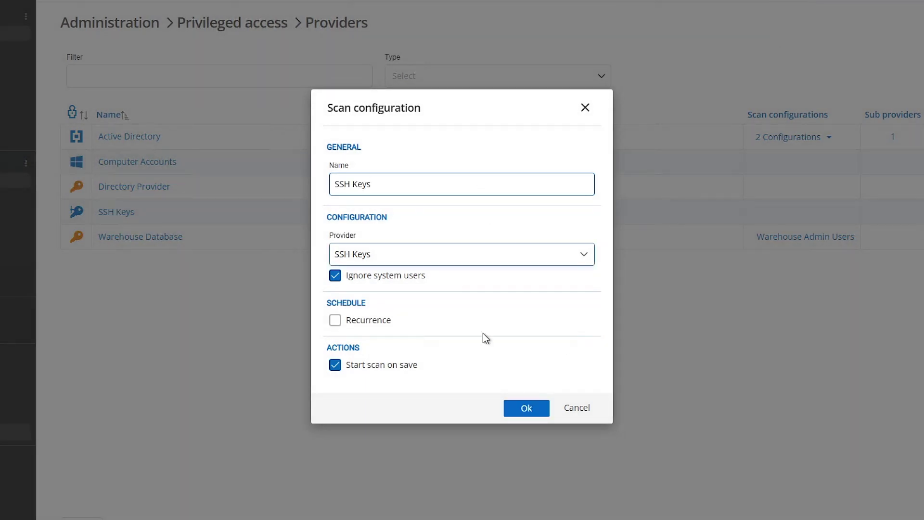
click(517, 412)
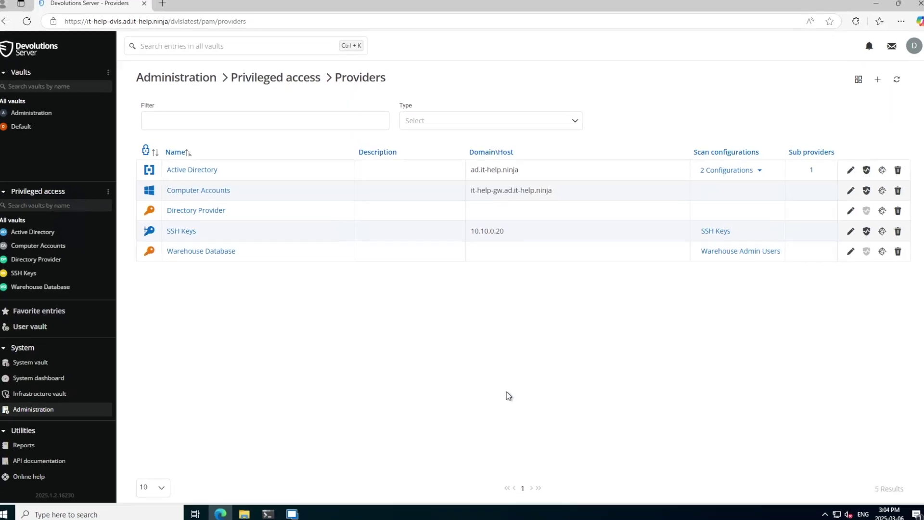
click(294, 83)
click(248, 143)
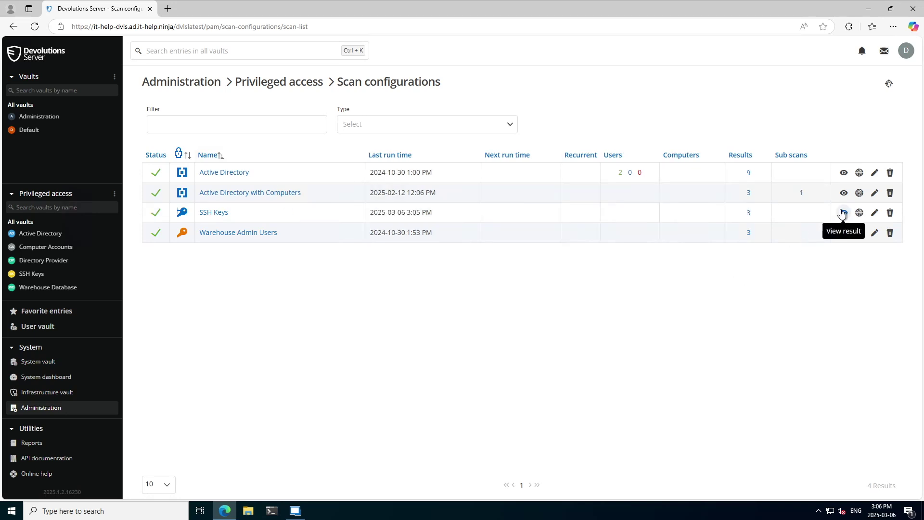
From the SSH Keys scan results, import sshadminuser's key into the SSH Keys vault.
click(843, 212)
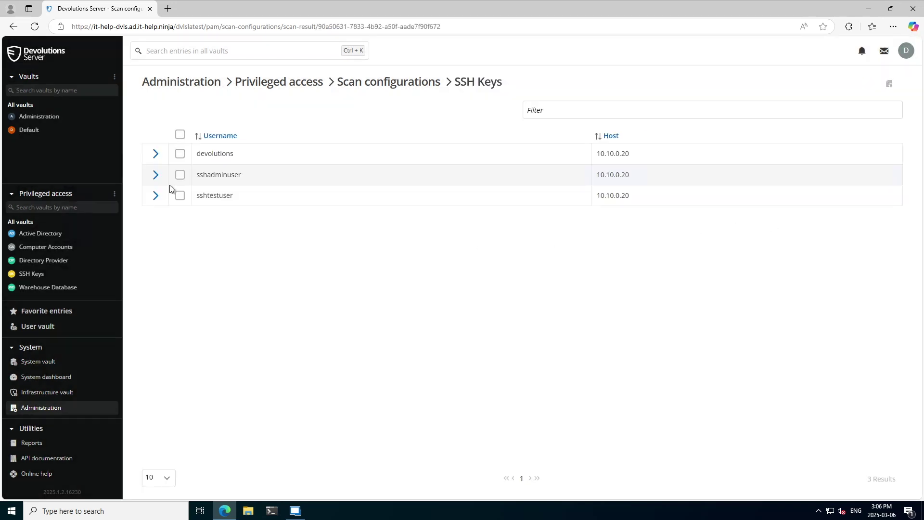
click(156, 177)
click(180, 176)
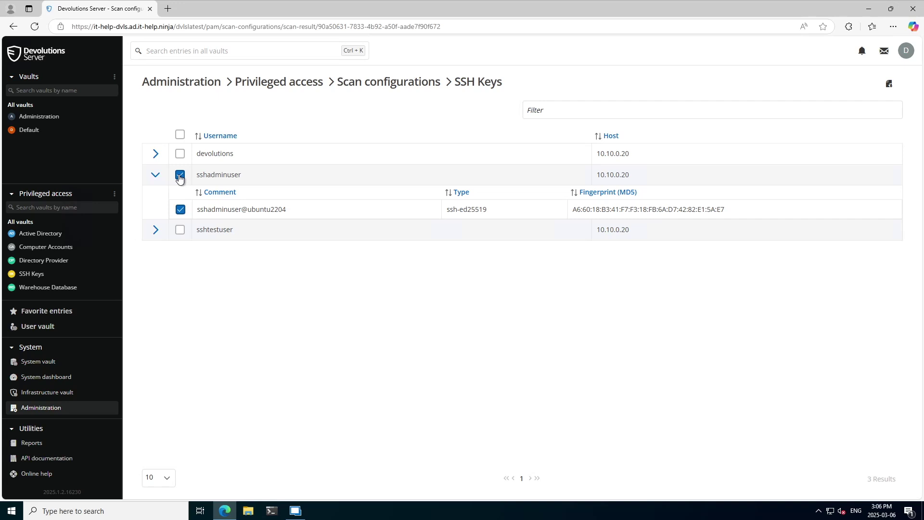
click(889, 85)
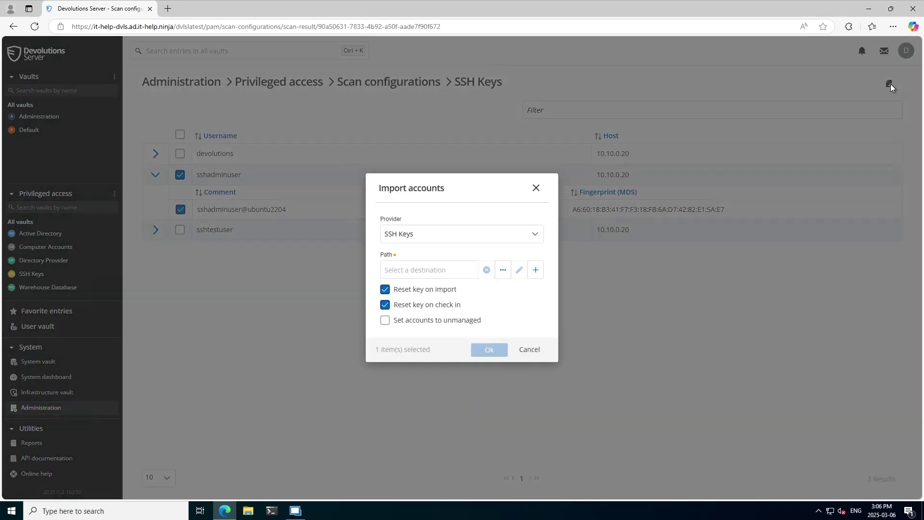
click(443, 270)
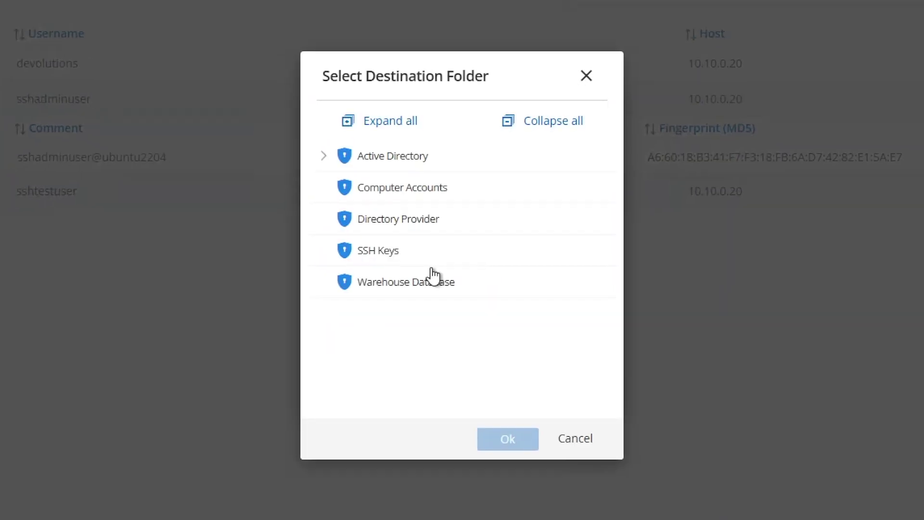
click(381, 255)
click(492, 433)
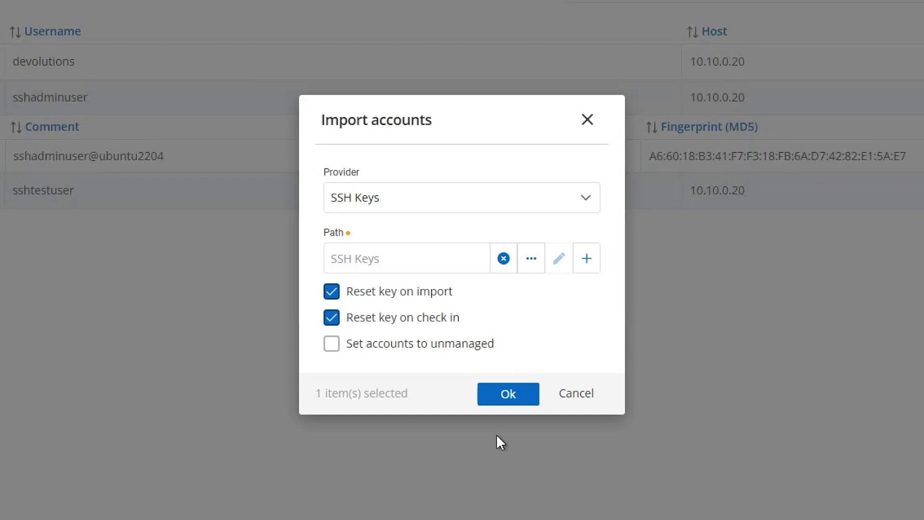
click(501, 397)
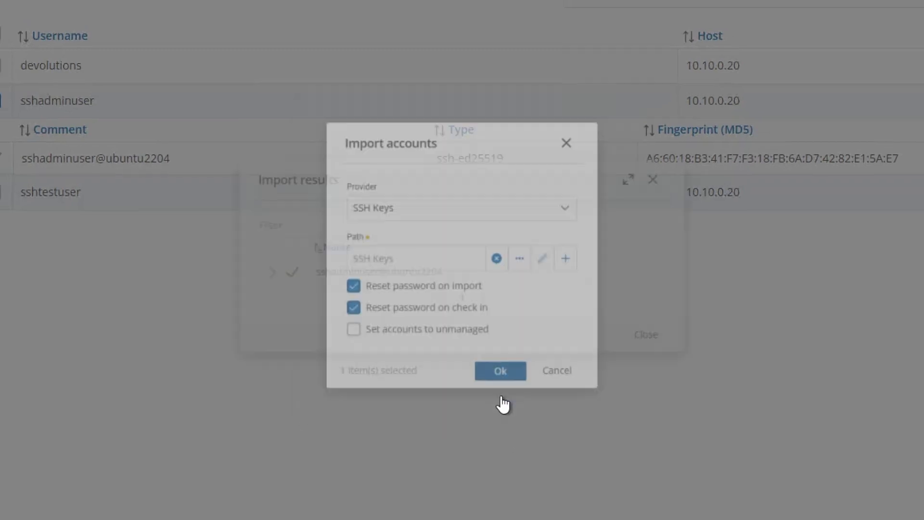
click(643, 340)
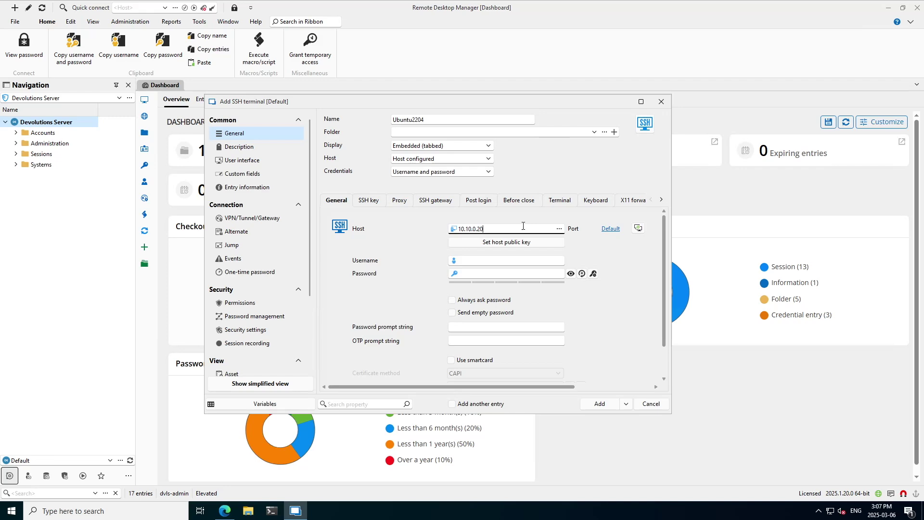
Create the Ubuntu2204 SSH entry for user sshadminuser, using the sshadminuser privileged account's private key.
key(Tab)
text(sshadminuser)
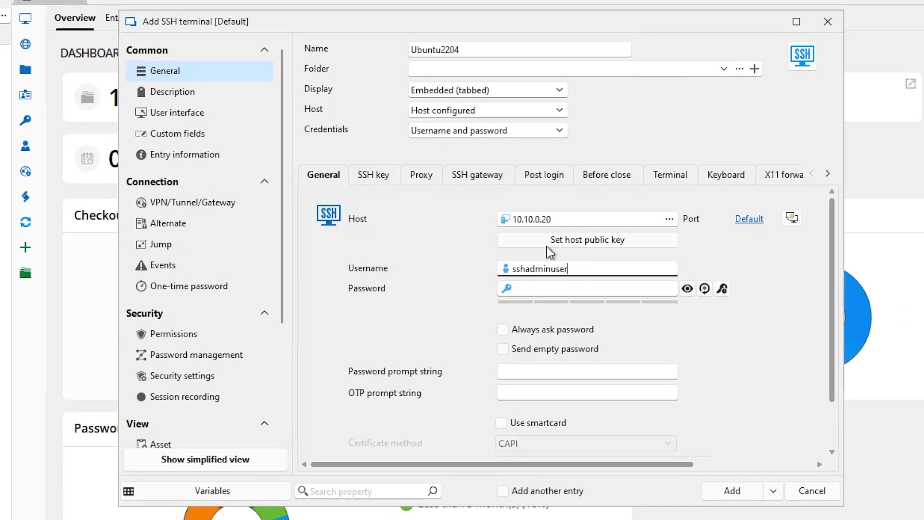
click(359, 174)
click(484, 243)
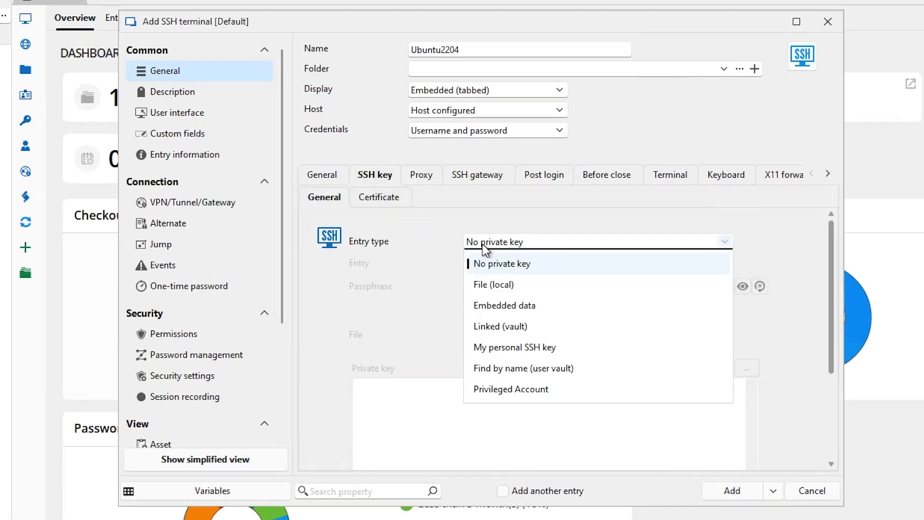
click(510, 389)
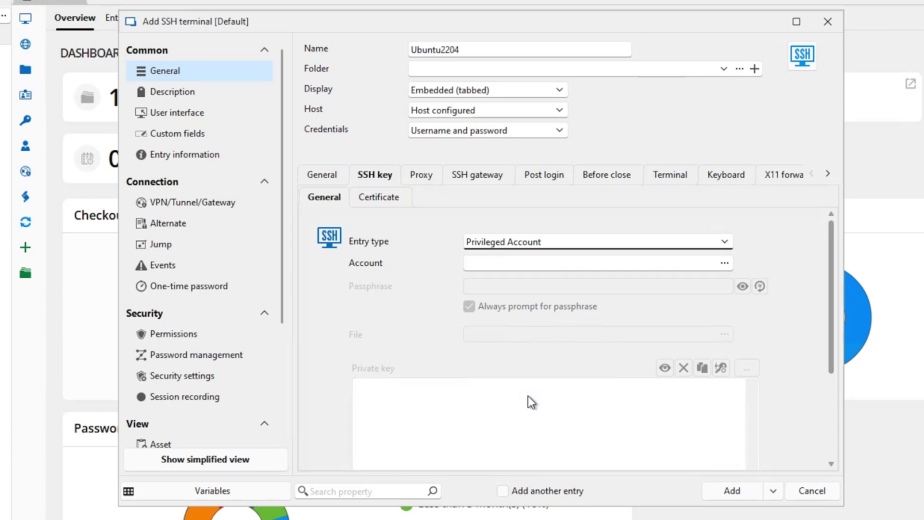
click(724, 262)
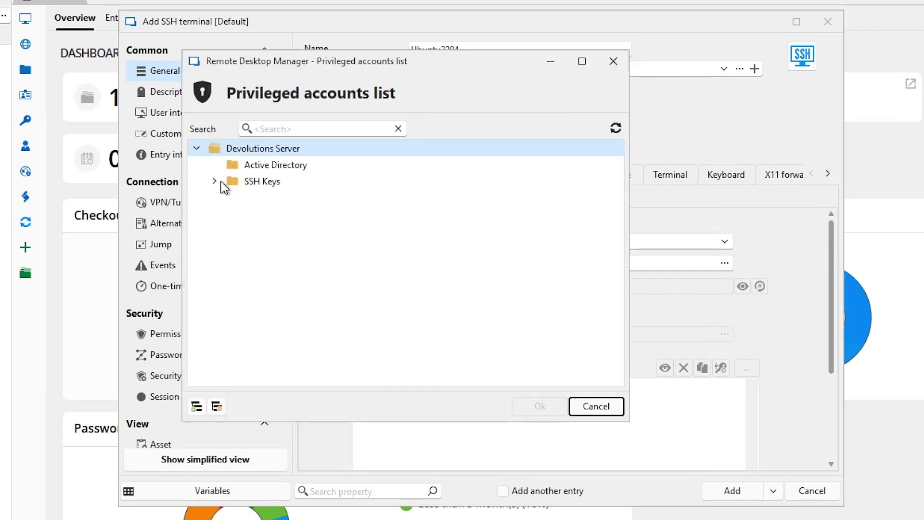
click(215, 181)
click(252, 198)
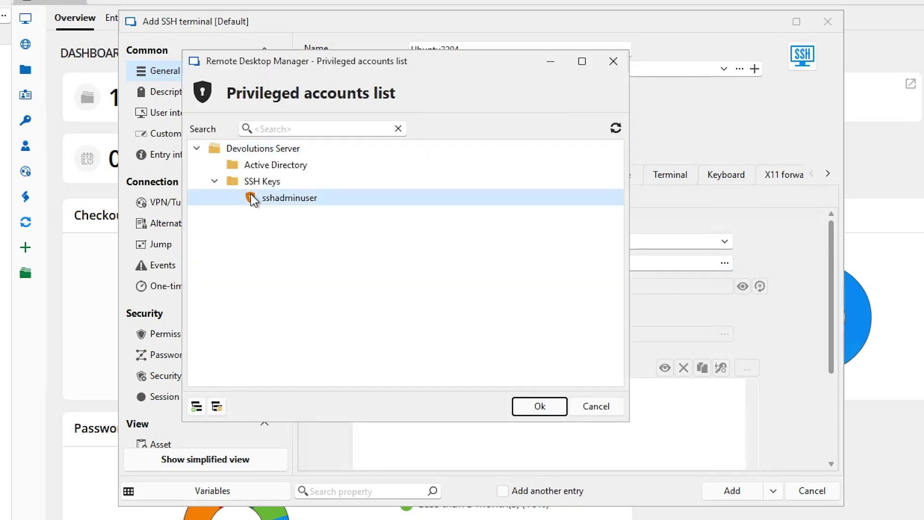
click(534, 406)
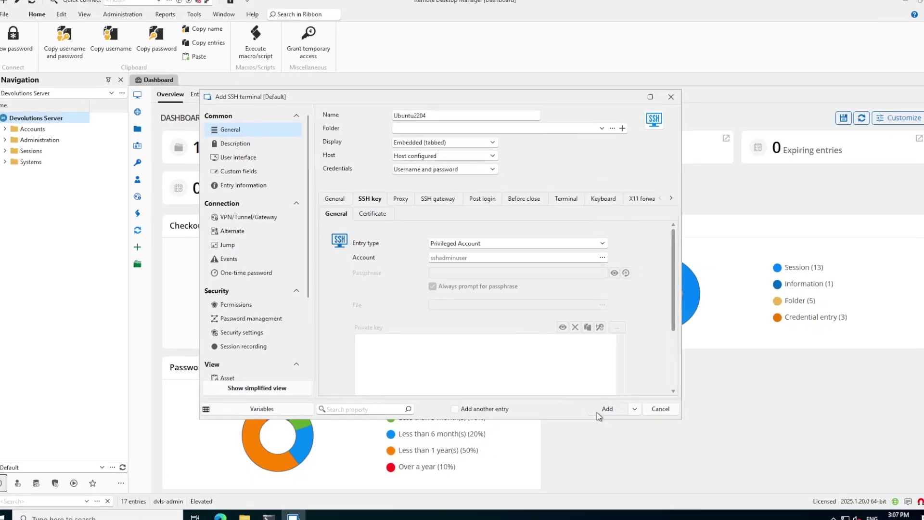
click(598, 412)
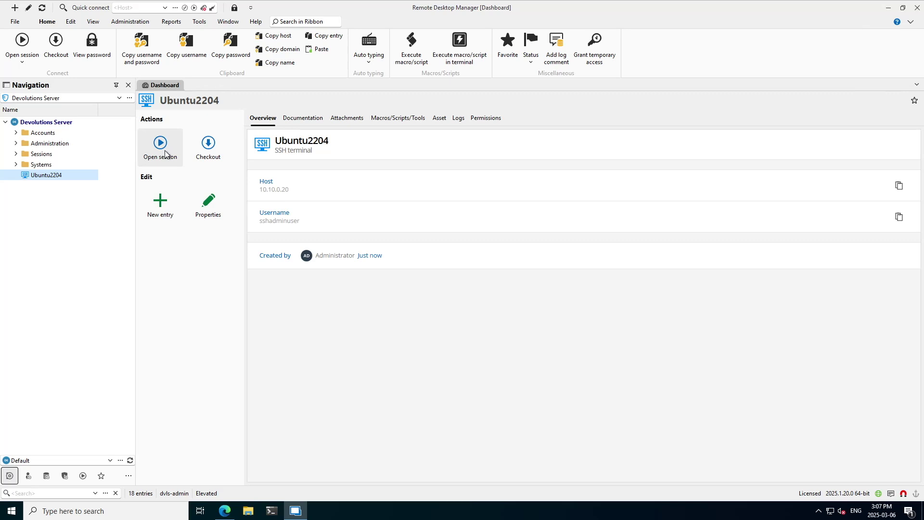
Check out credentials, start the Ubuntu2204 session, and run pwd and cat ~/.ssh/authorized_keys.
click(165, 154)
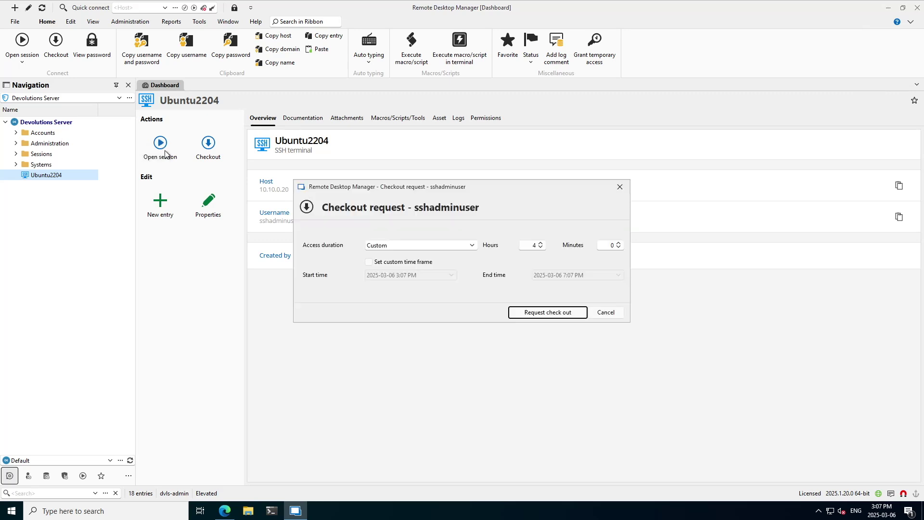
click(529, 312)
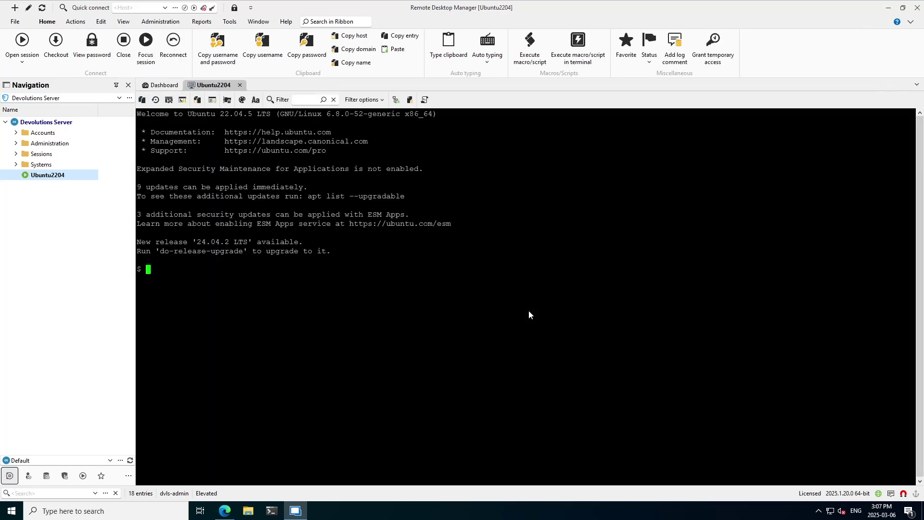
text(pwd)
key(Return)
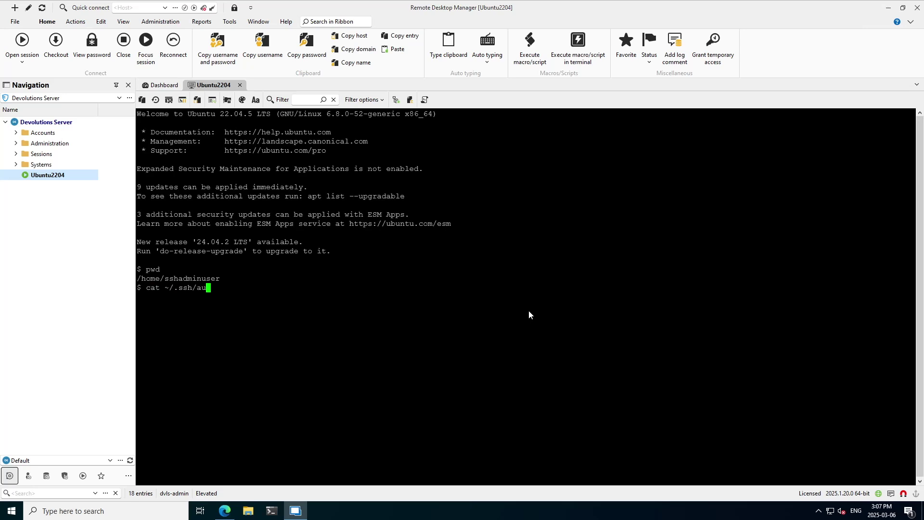
text(cat ~/.ssh/authorized_keys)
key(Return)
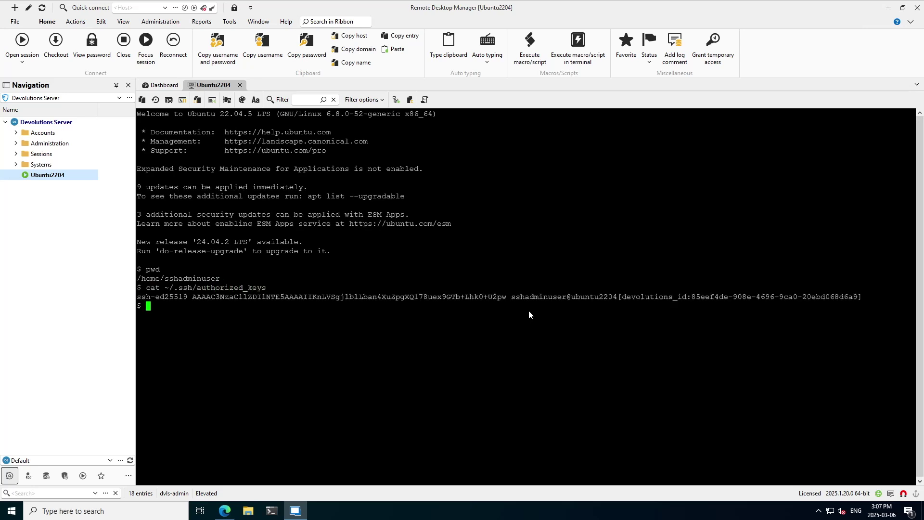
Switch to Edge and reveal the sshadminuser SSH key's public key.
click(225, 510)
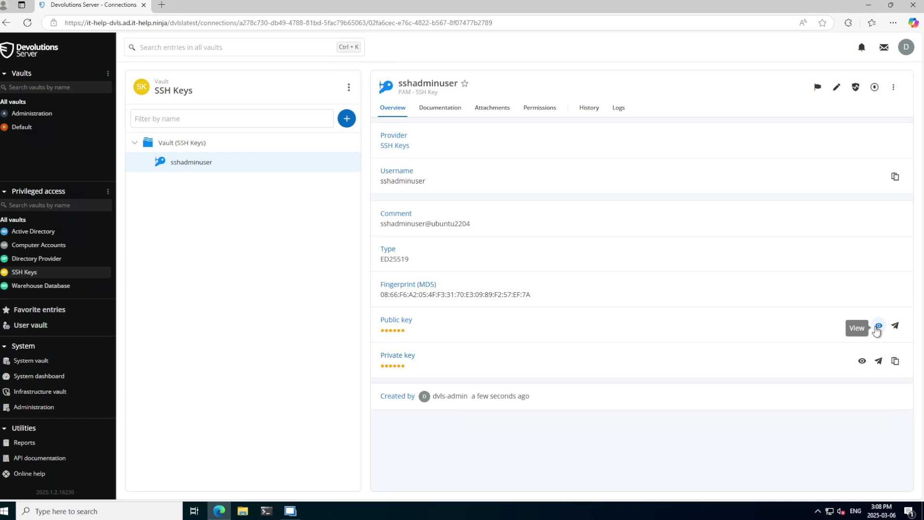
click(878, 326)
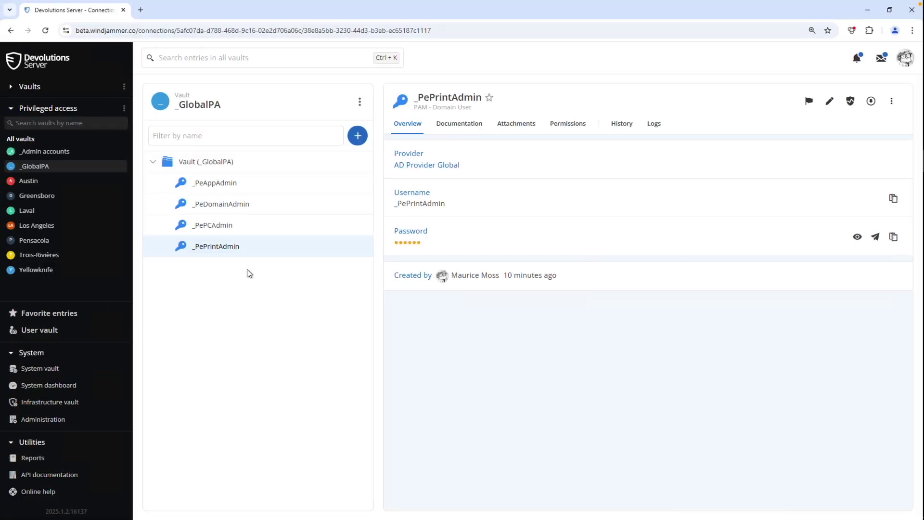
Open _PePrintAdmin's properties and go to its Security PAM permissions.
right_click(235, 254)
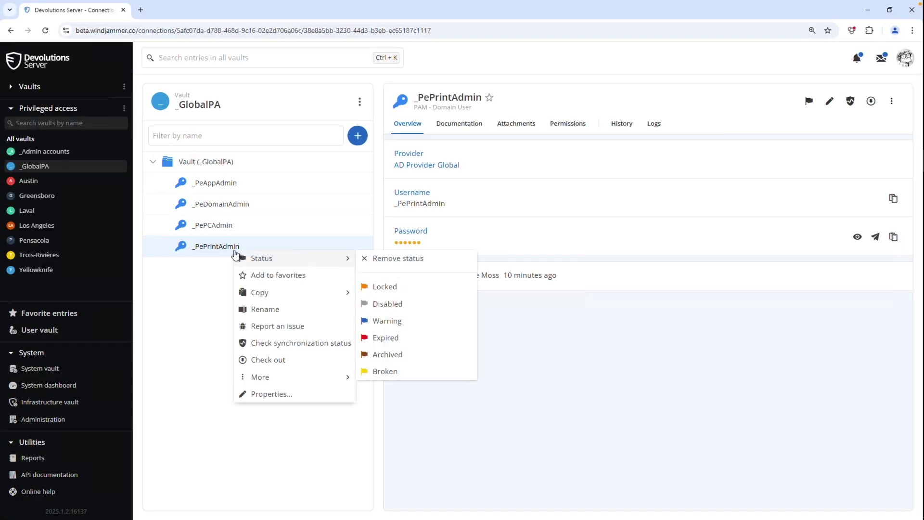
click(266, 395)
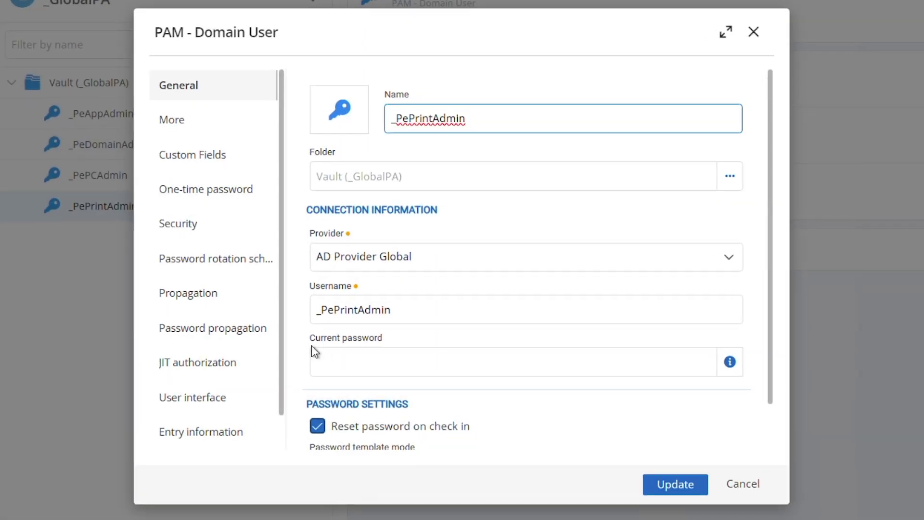
click(175, 232)
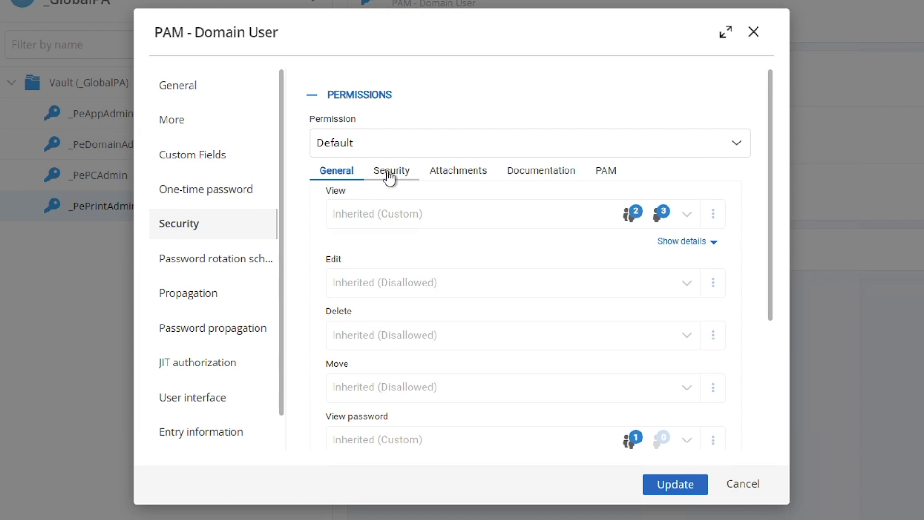
click(607, 177)
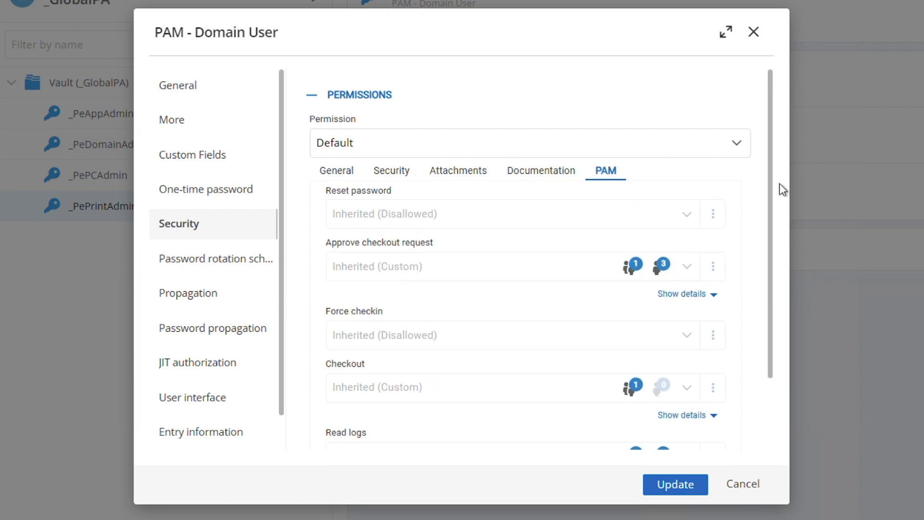
drag(769, 195, 763, 253)
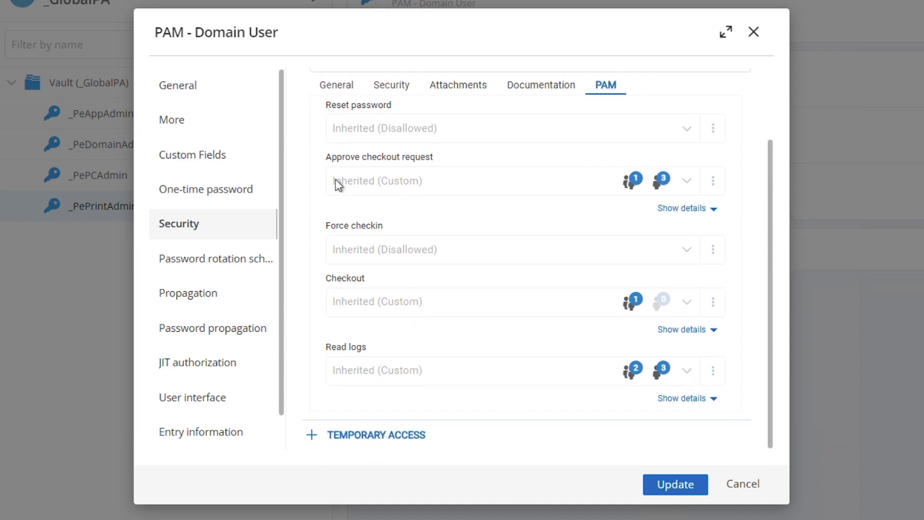
drag(772, 204, 771, 172)
Set the Permission to Custom and Reset password to Custom, then cancel the user picker.
click(366, 96)
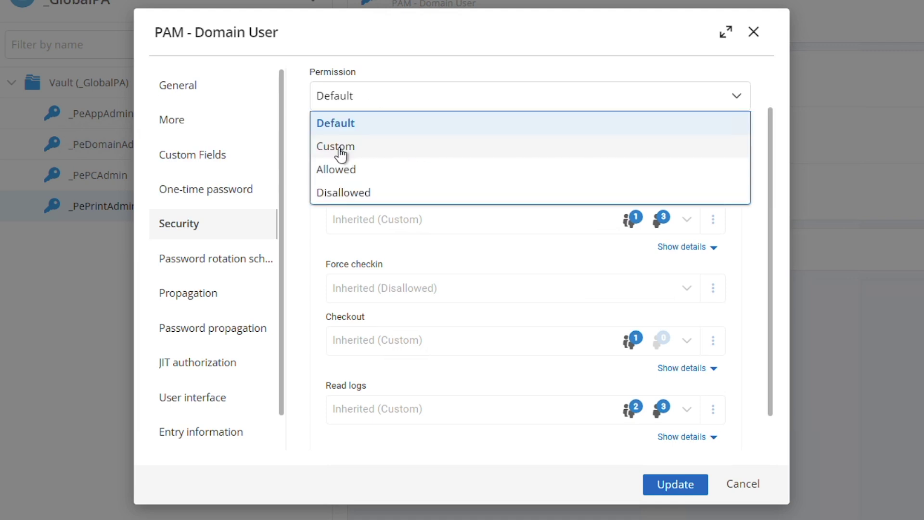
click(339, 149)
click(549, 169)
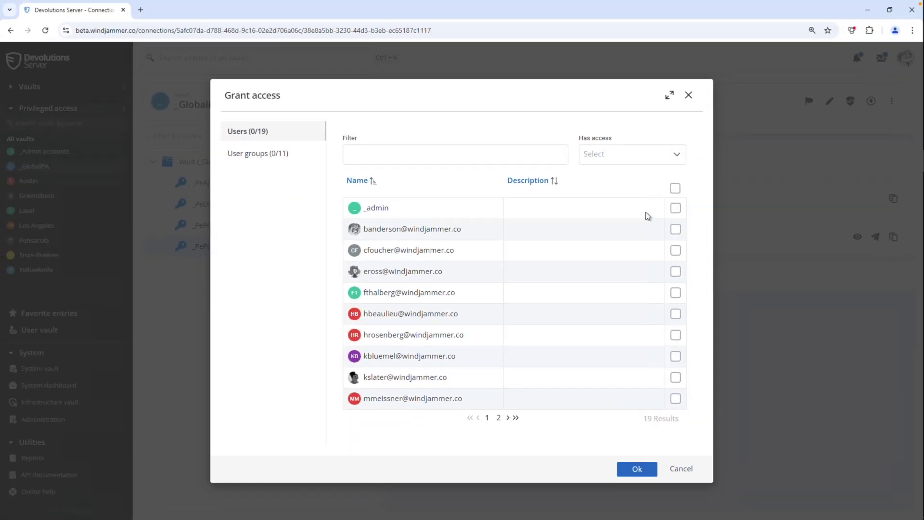
click(675, 229)
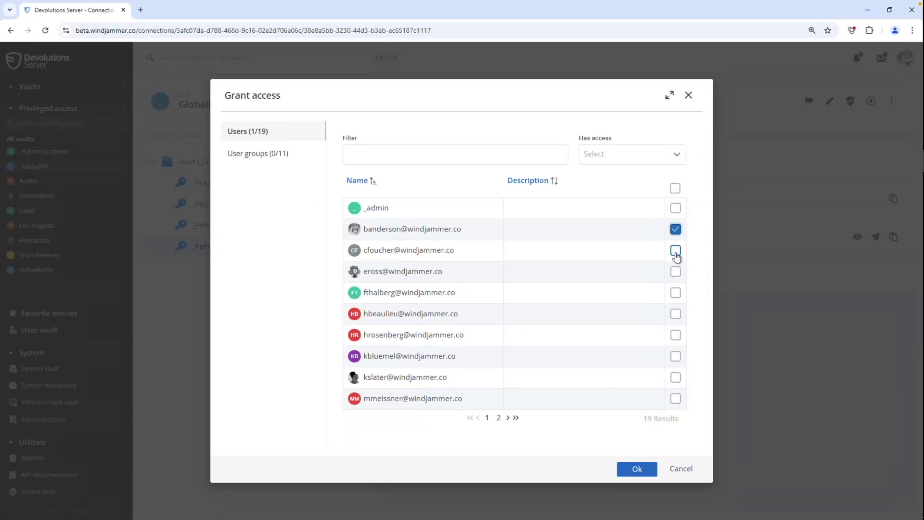
click(675, 378)
click(681, 469)
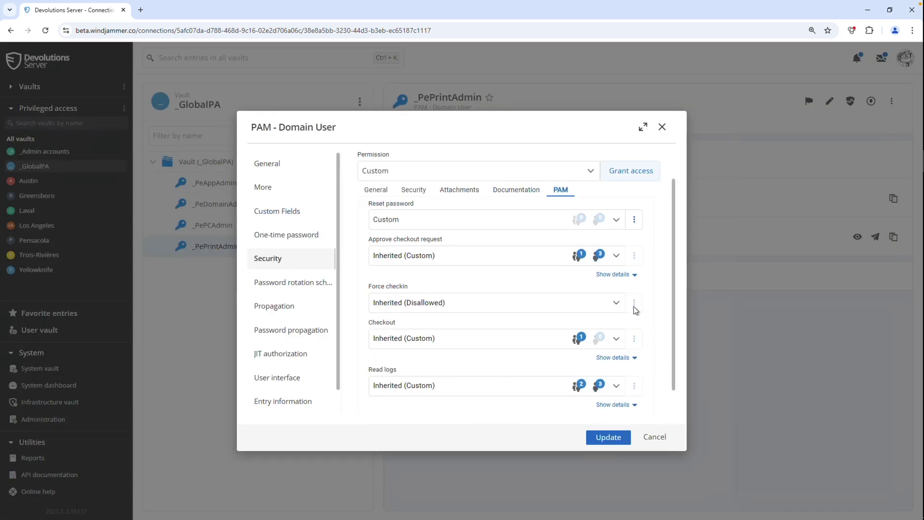
Open Batch Grant access for the entry and cancel without granting anything.
click(623, 178)
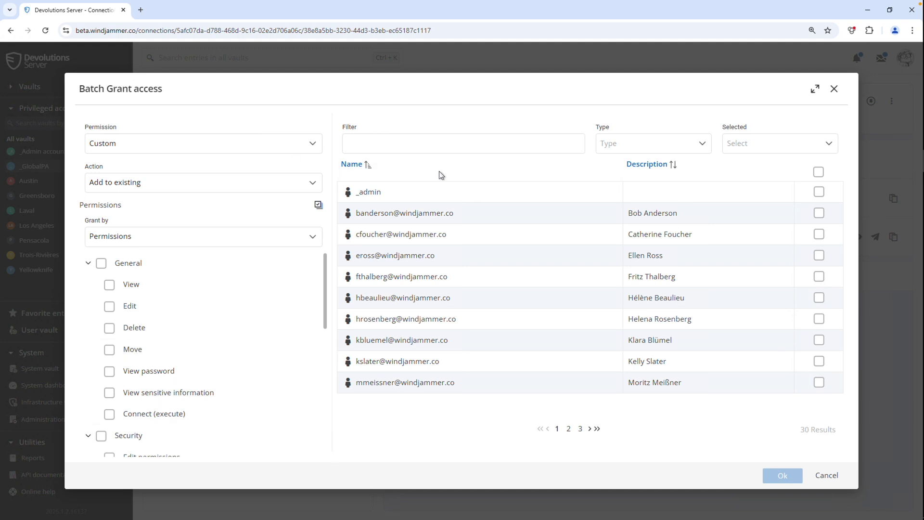
click(825, 475)
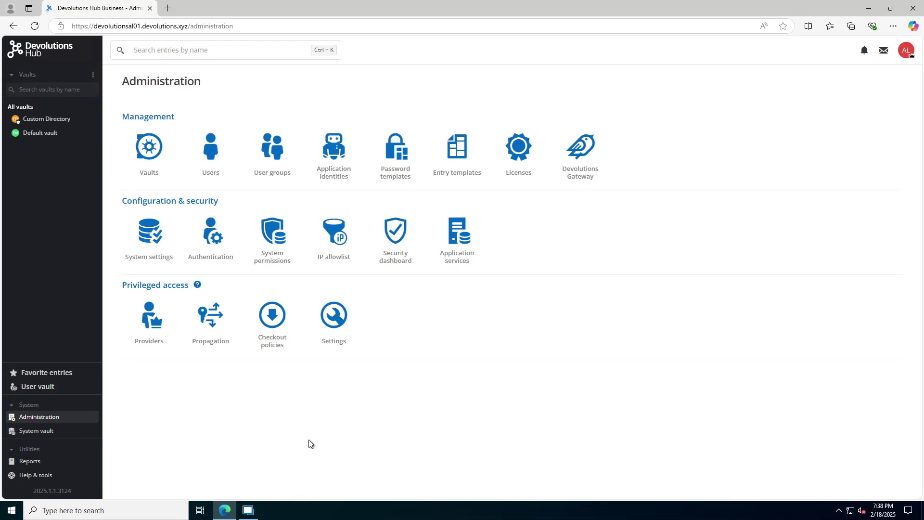
Discover accounts on the Custom Directory provider and select Host001 and Host002.
click(147, 331)
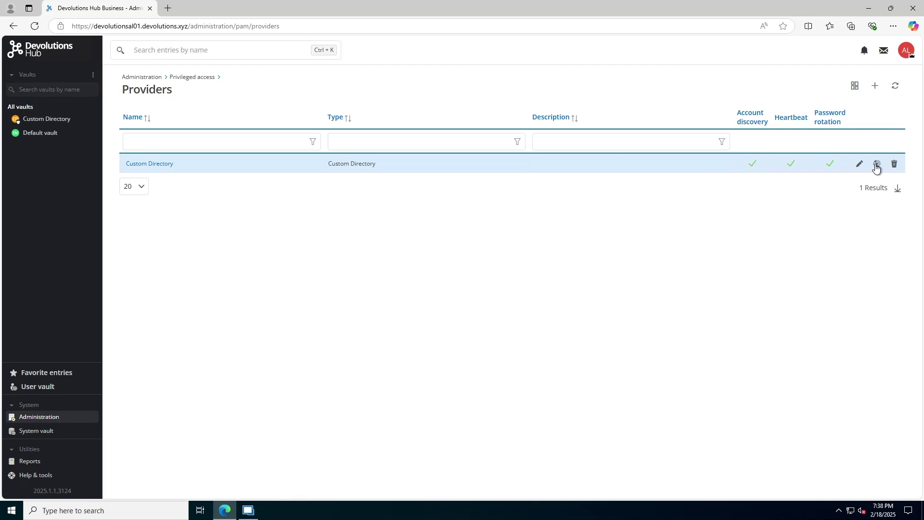
click(876, 165)
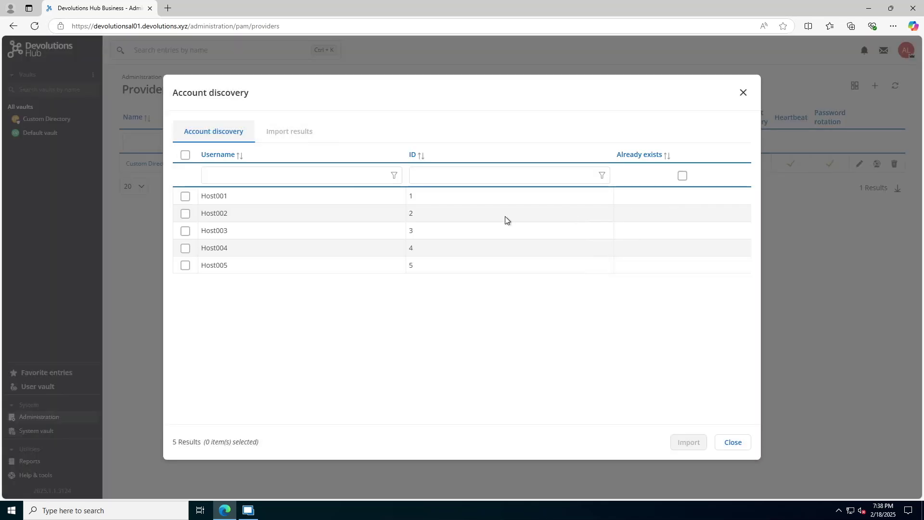
click(185, 196)
click(186, 213)
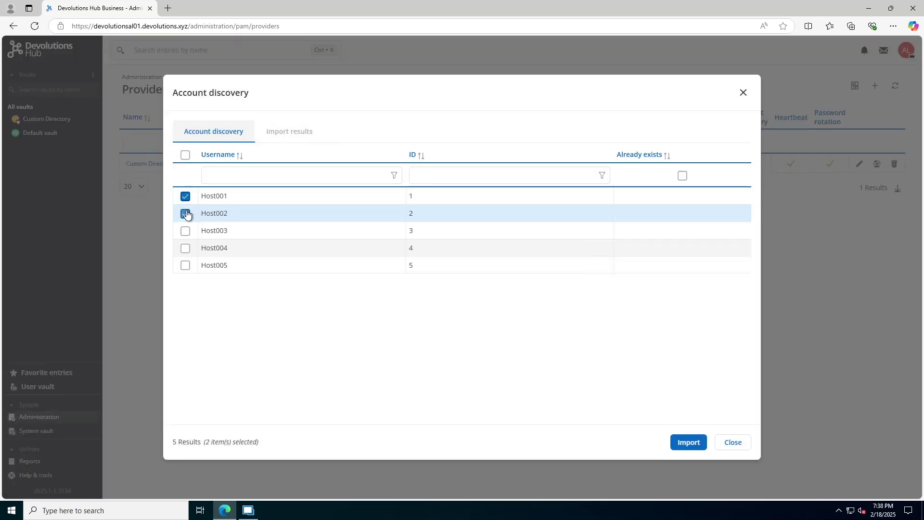
Import the two accounts into the Custom Directory vault and confirm.
click(679, 443)
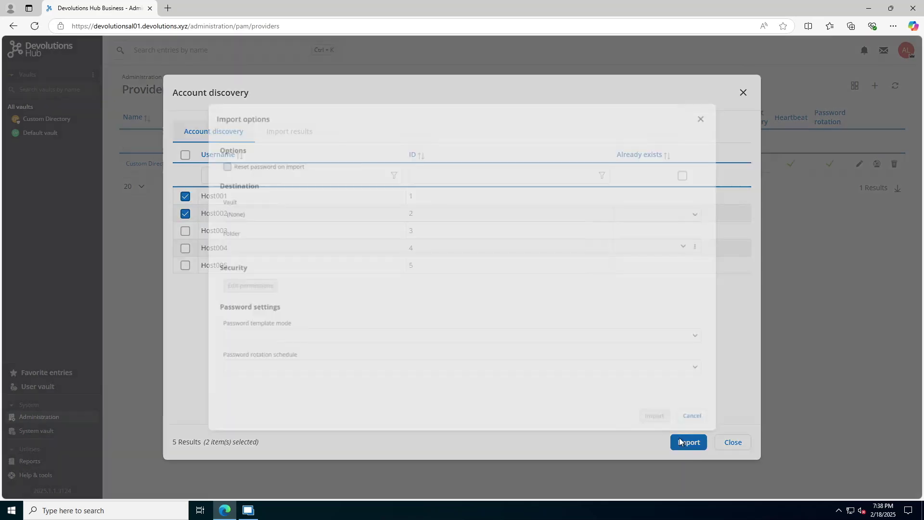
click(451, 212)
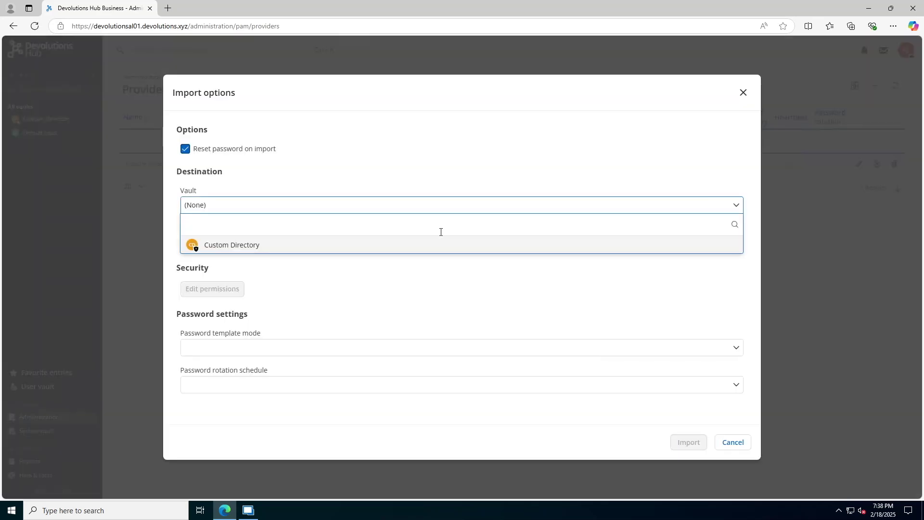
click(436, 250)
click(682, 440)
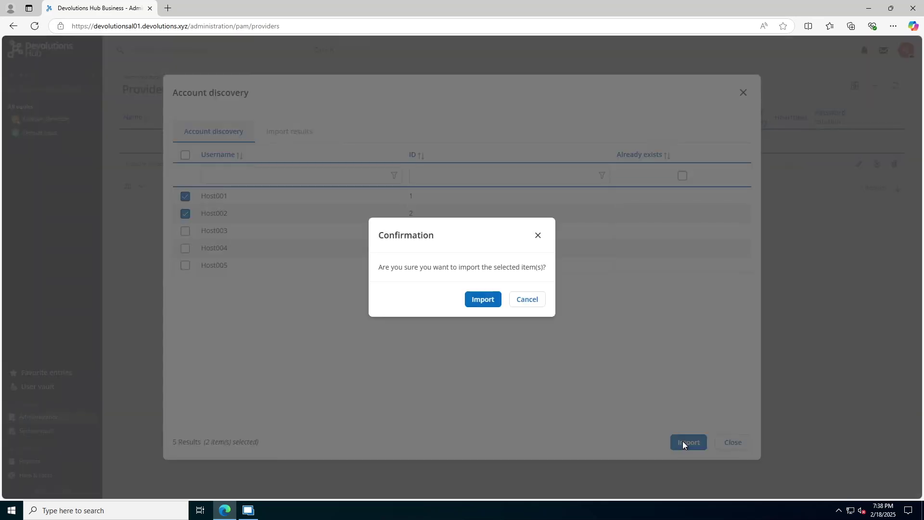
click(475, 300)
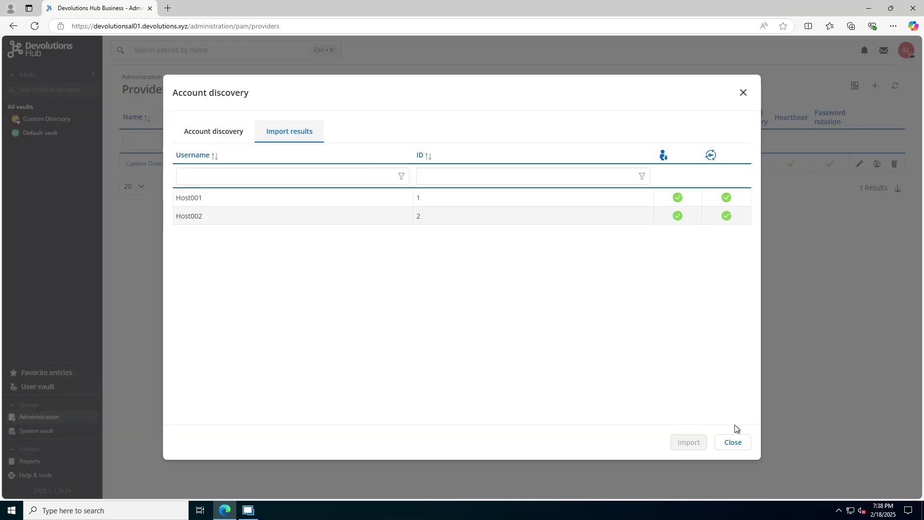
click(732, 442)
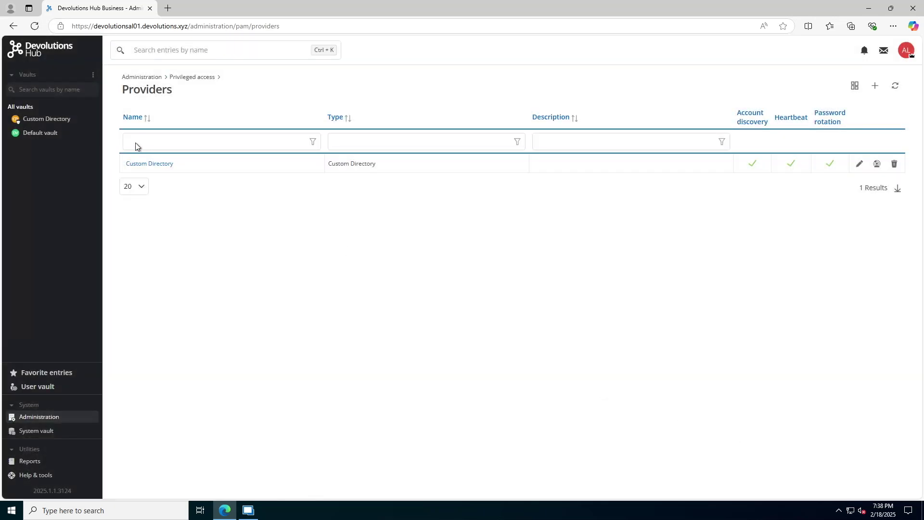
Select Host001 in the Custom Directory vault and check that the account is accessible.
click(18, 122)
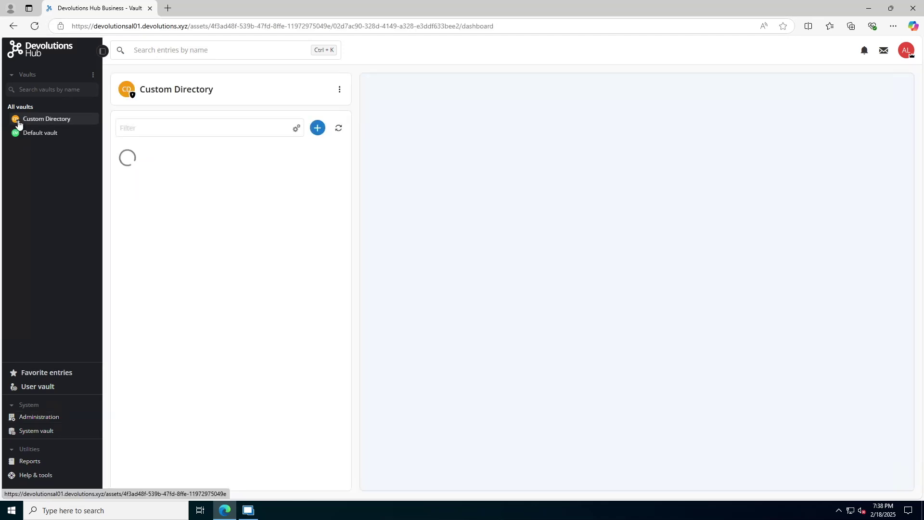
click(183, 173)
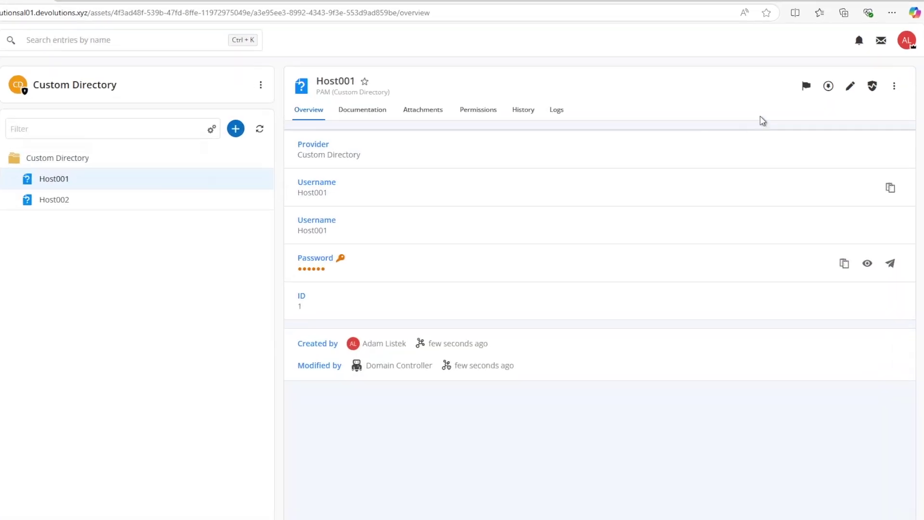
click(872, 86)
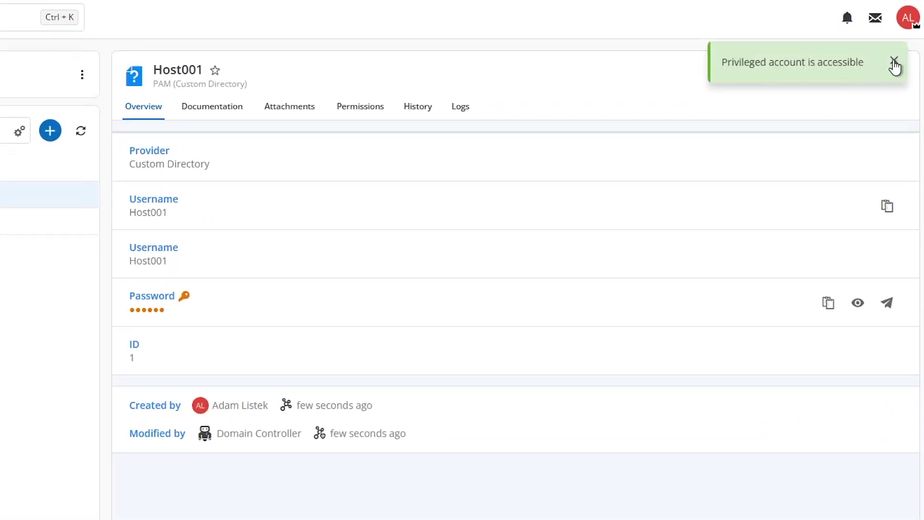
click(893, 63)
Reset the Host001 account password and confirm the reset.
click(891, 77)
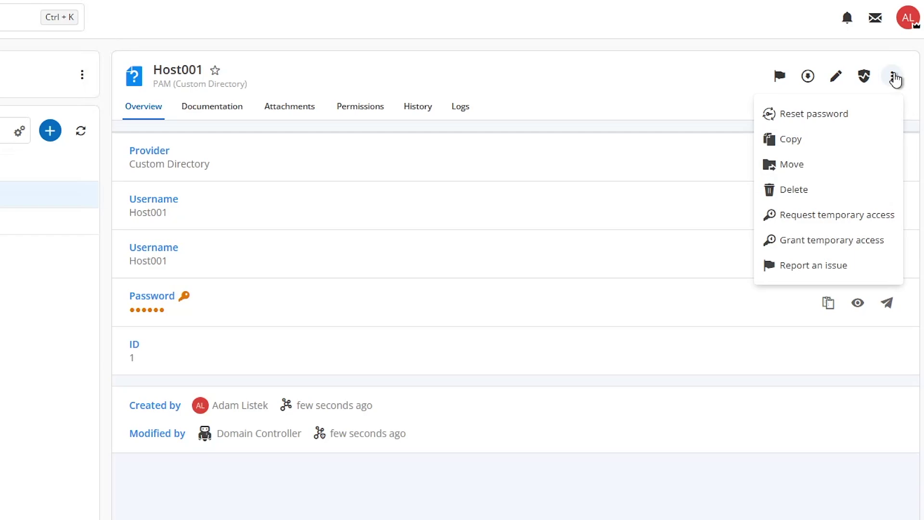
click(867, 116)
click(359, 377)
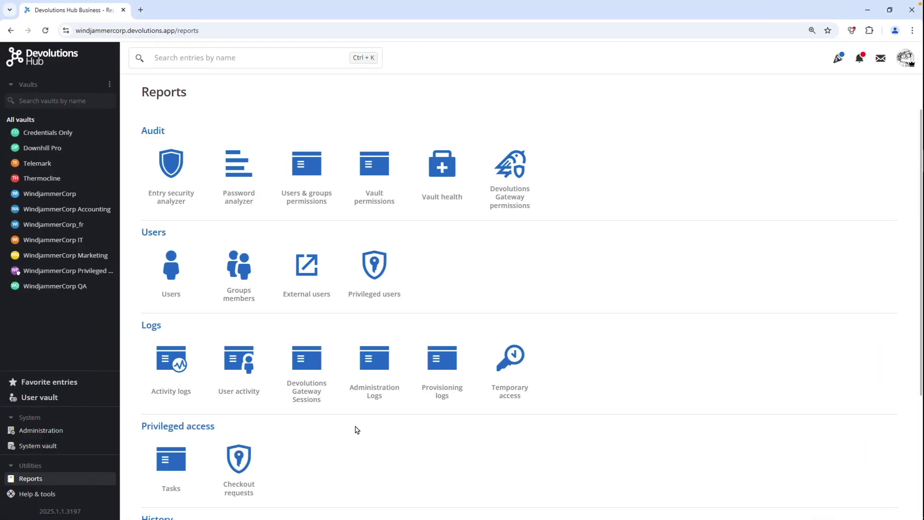
Create a new scheduled Password analyzer report titled 'Passwords Analyzed'.
scroll(363, 436, down, 4)
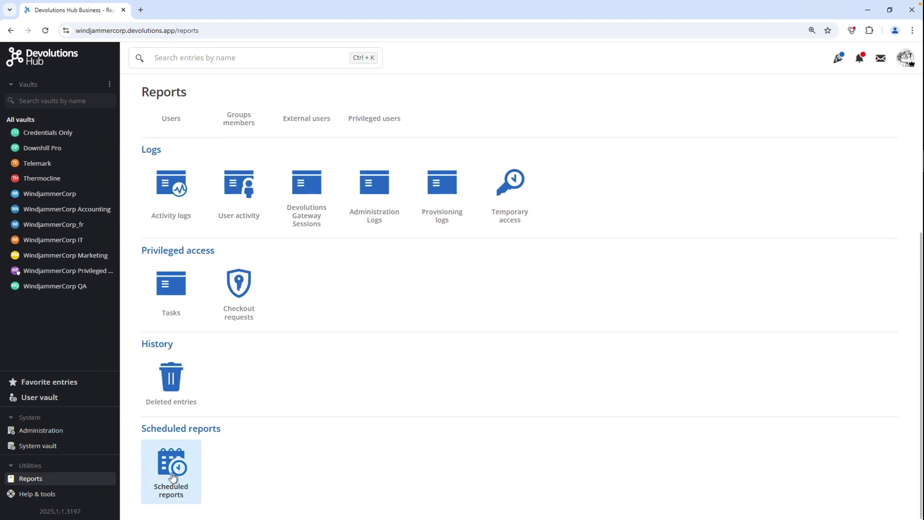
click(173, 468)
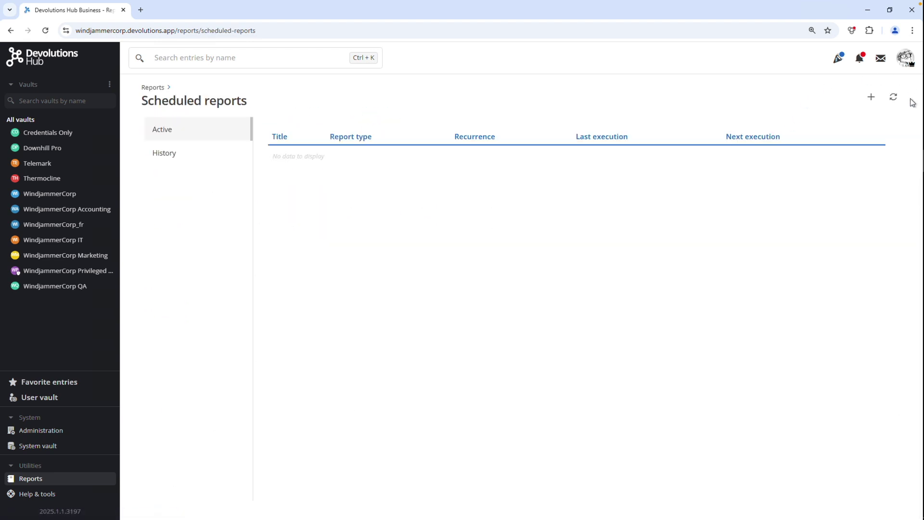
click(871, 97)
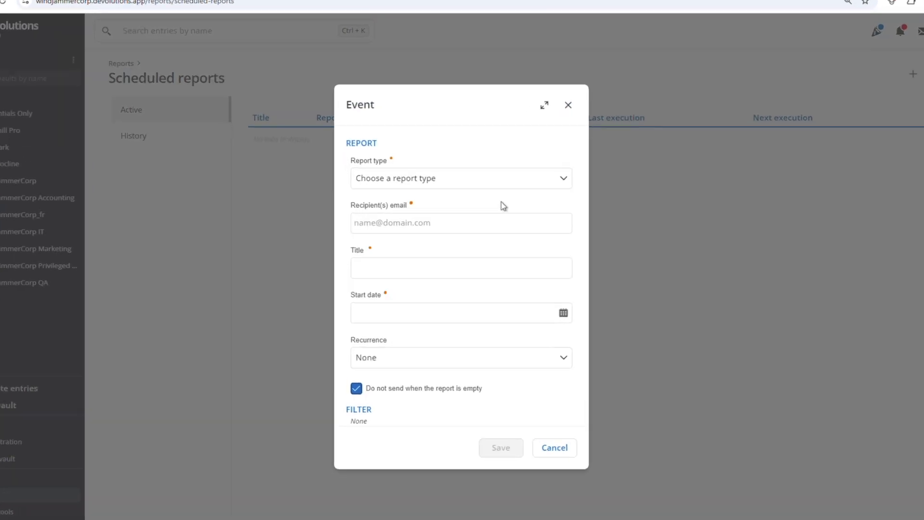
click(468, 182)
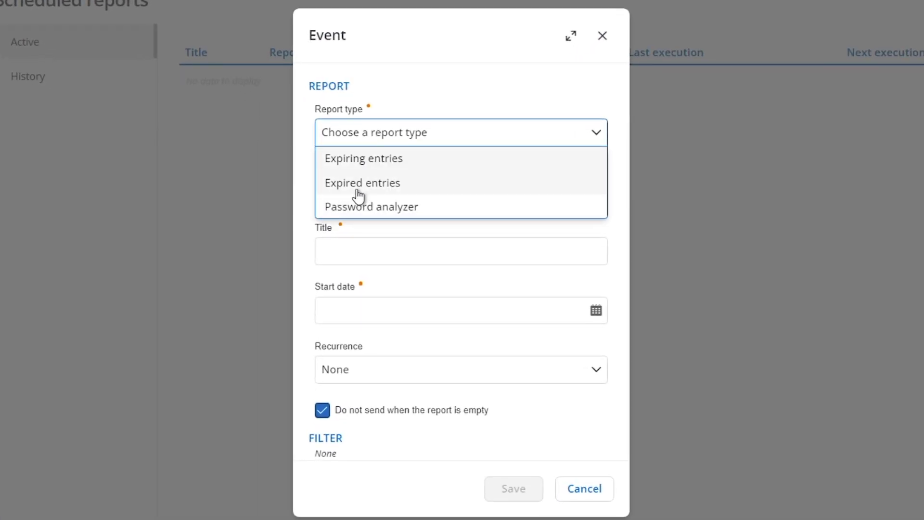
click(358, 208)
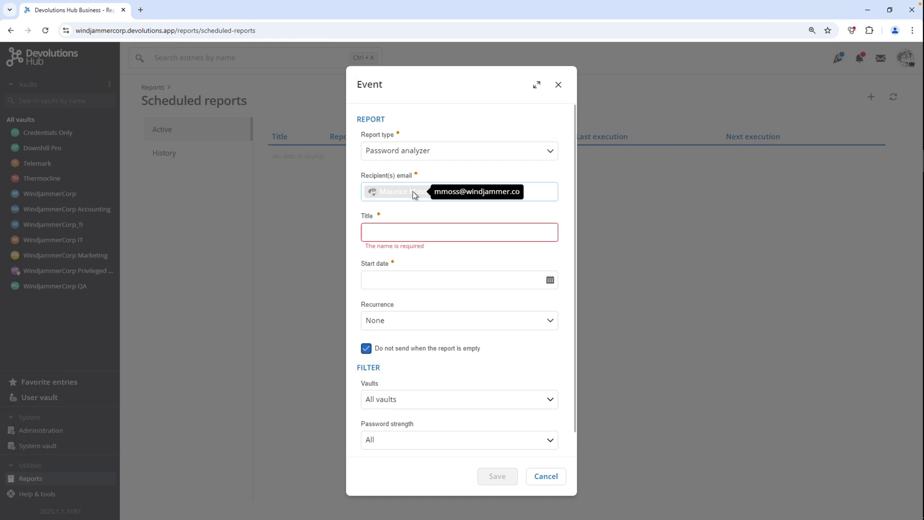
text(Passwor)
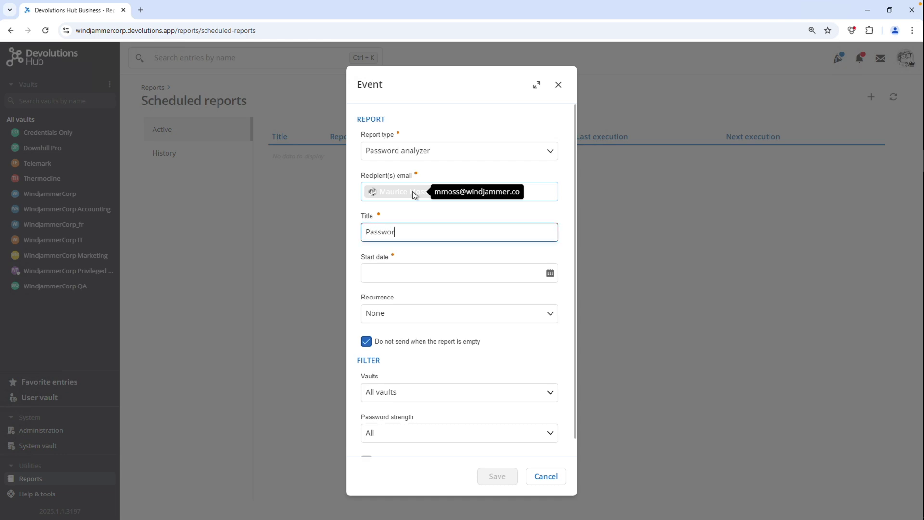
text(ds Analyzed)
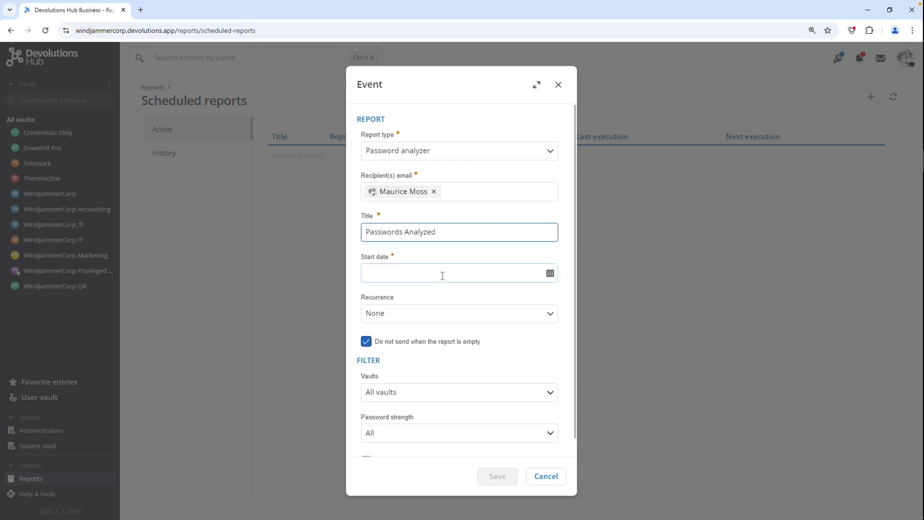
Start the report today, recur weekly, skip empty reports, and save it.
click(439, 272)
click(384, 317)
click(433, 313)
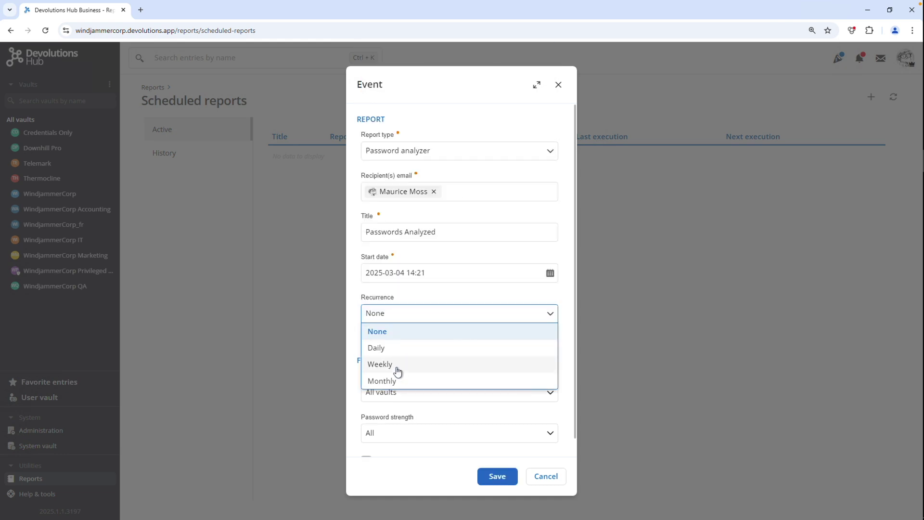
click(396, 369)
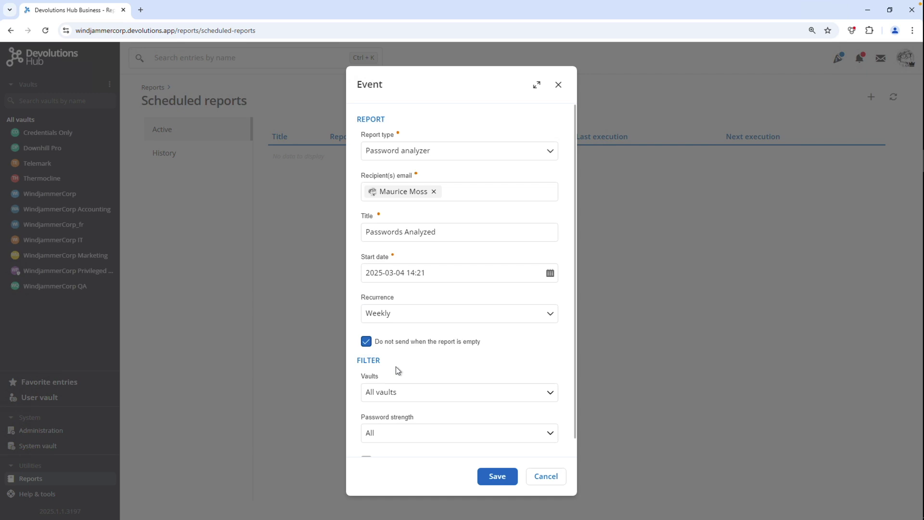
click(368, 341)
scroll(407, 366, down, 1)
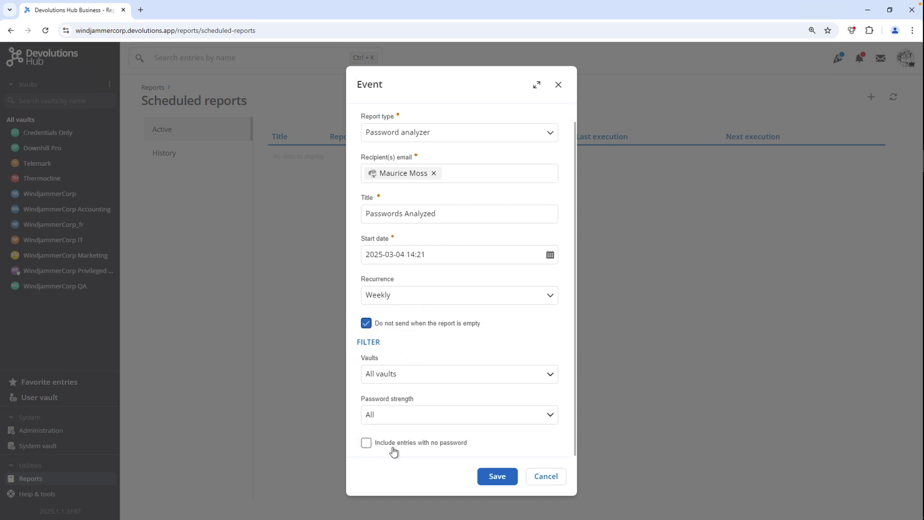
click(494, 477)
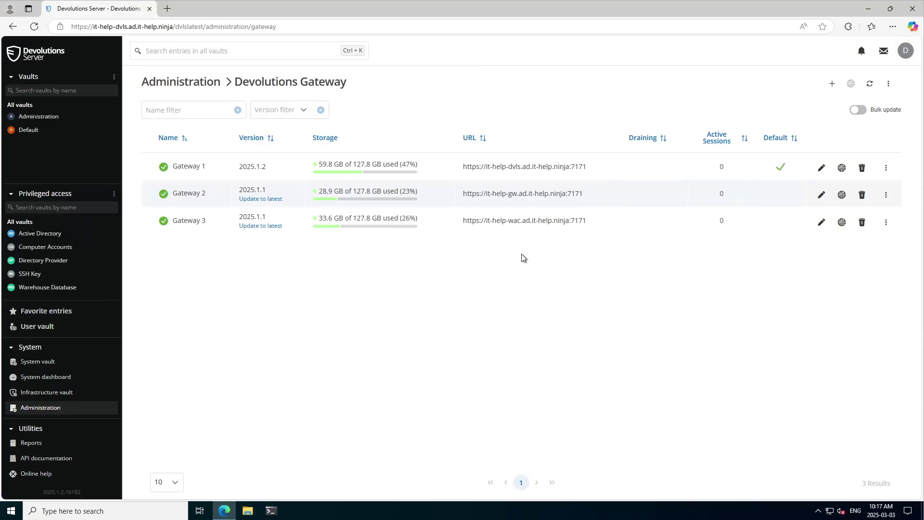
Bulk-update Gateway 2 and Gateway 3 to 2025.1.2, refresh the list, and turn bulk update off.
click(855, 112)
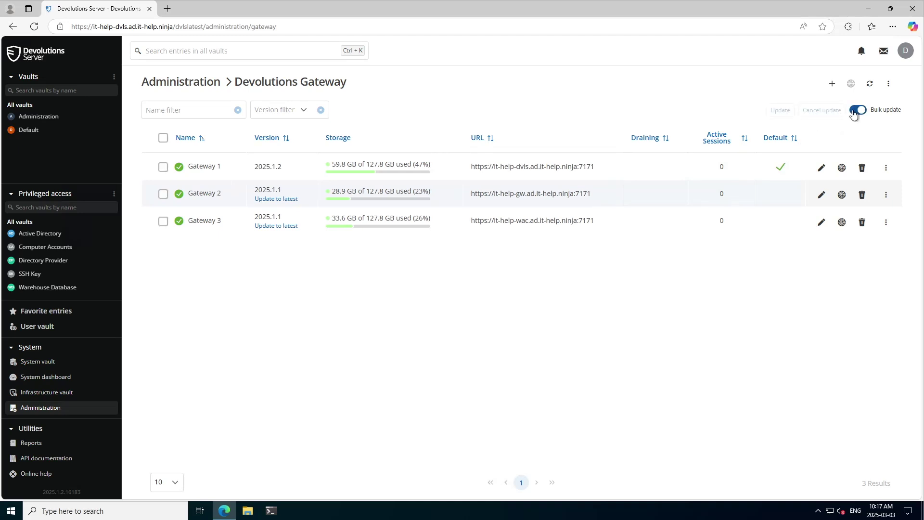
click(164, 194)
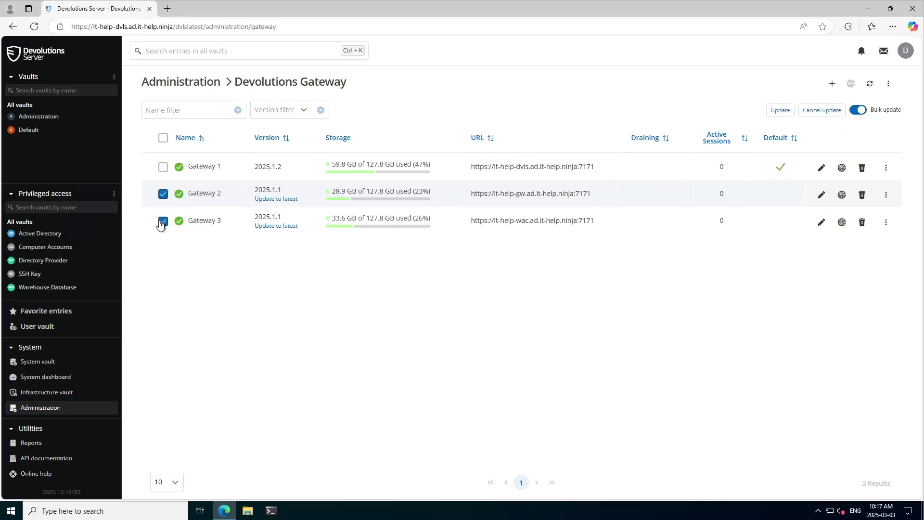
click(778, 111)
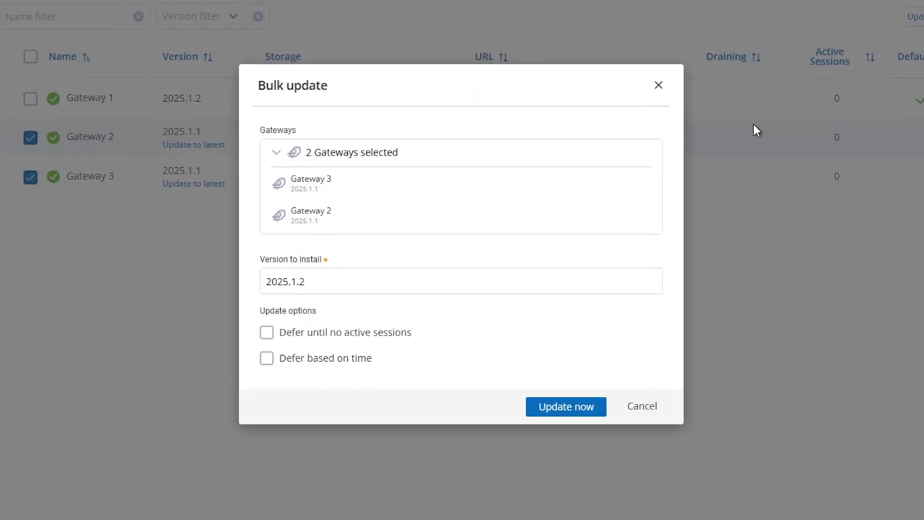
click(549, 407)
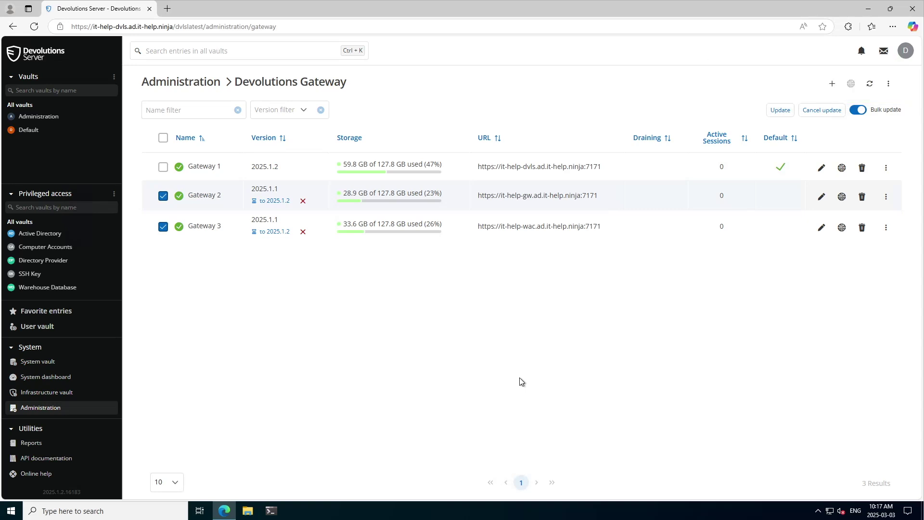
click(870, 88)
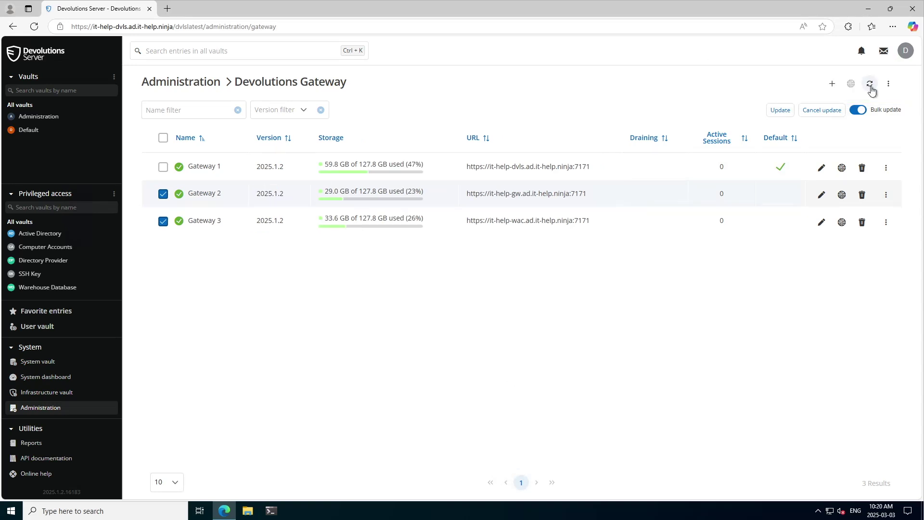
click(861, 109)
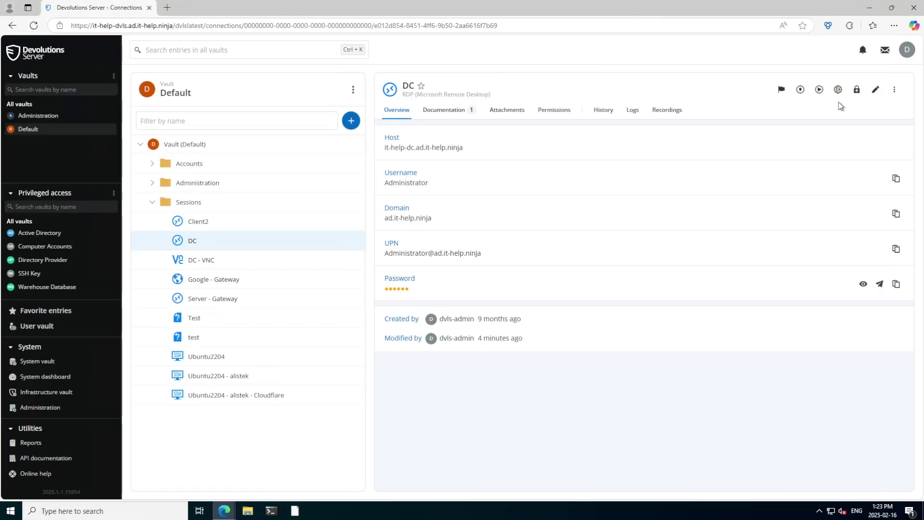
Launch pwsh.exe in DC's web-client session, then play its latest recording enlarged.
click(838, 91)
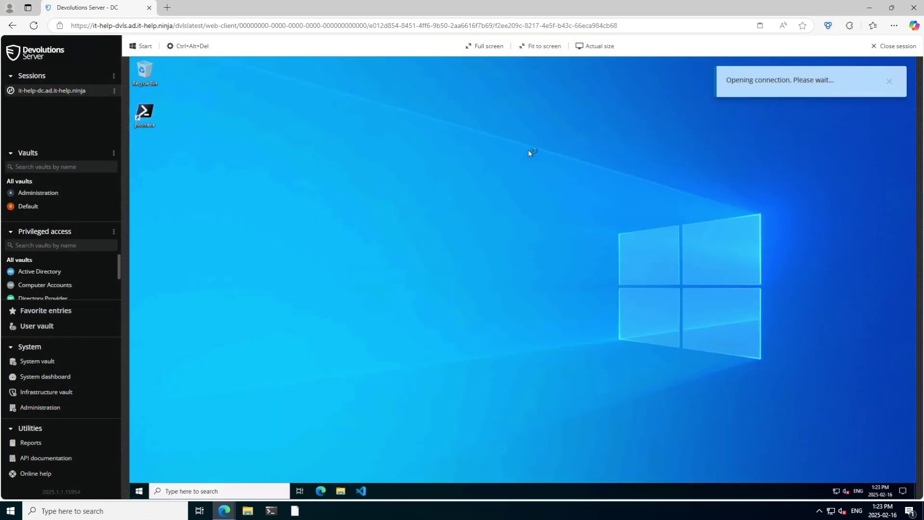
double_click(145, 127)
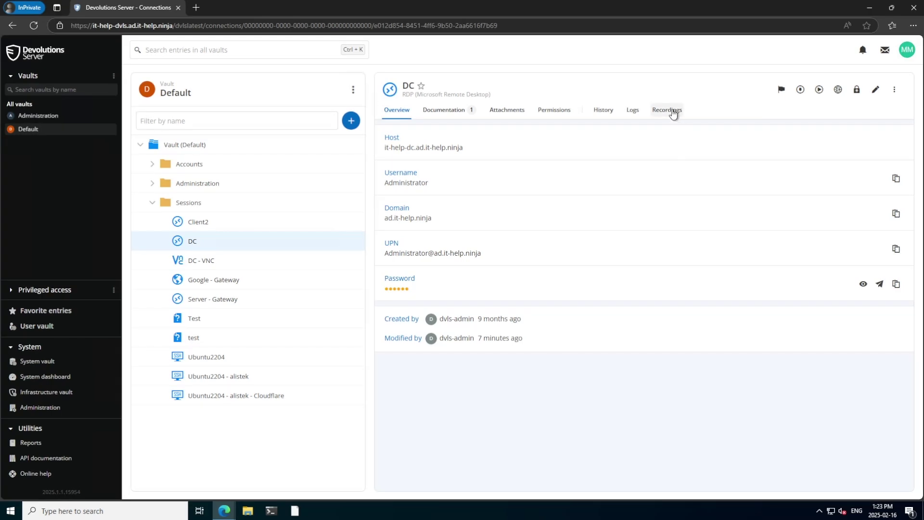
click(672, 112)
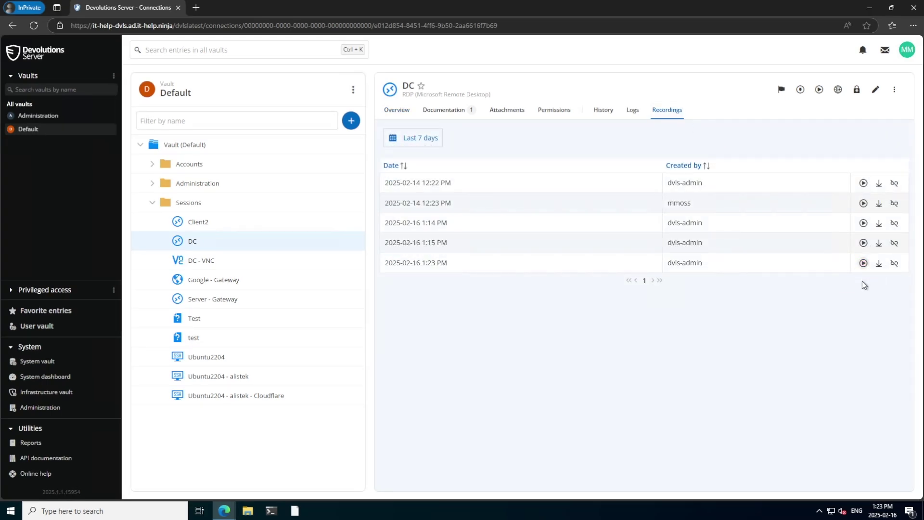
click(863, 264)
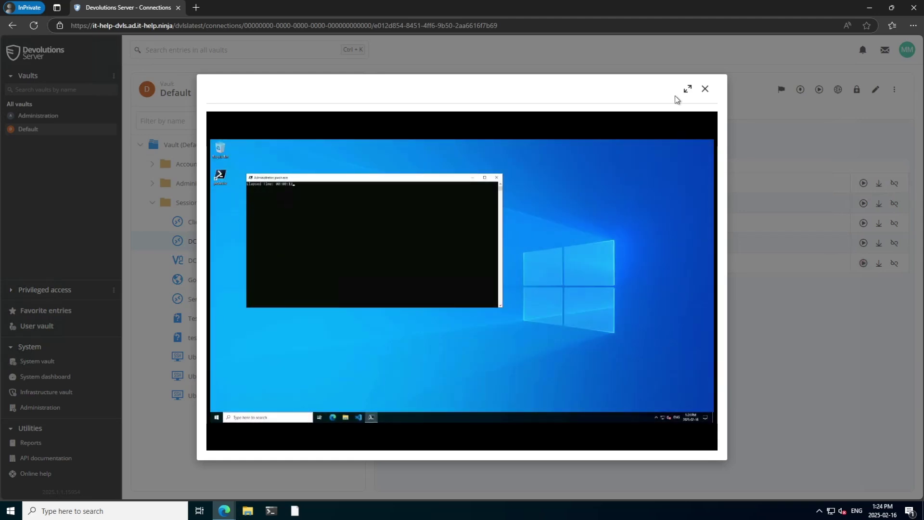
click(687, 89)
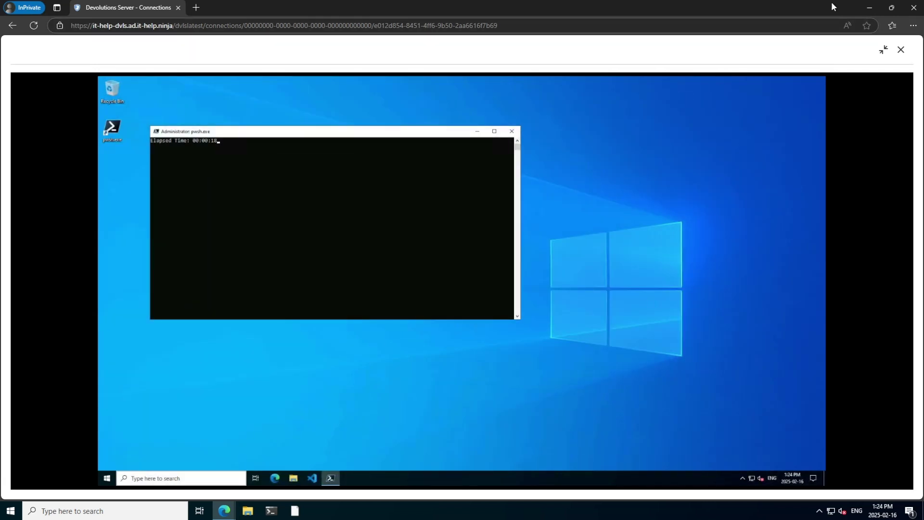
Move the live session's PowerShell window to the lower right, then return to the recording.
click(869, 8)
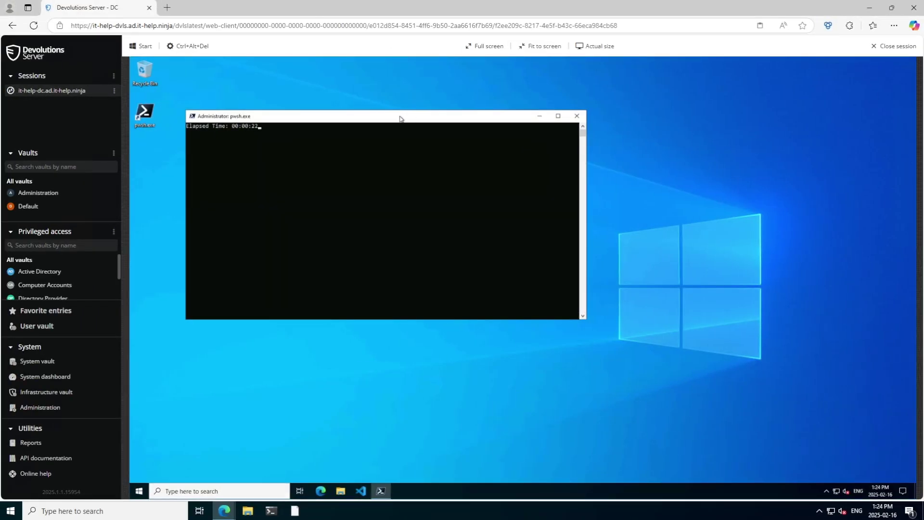
drag(399, 119, 542, 172)
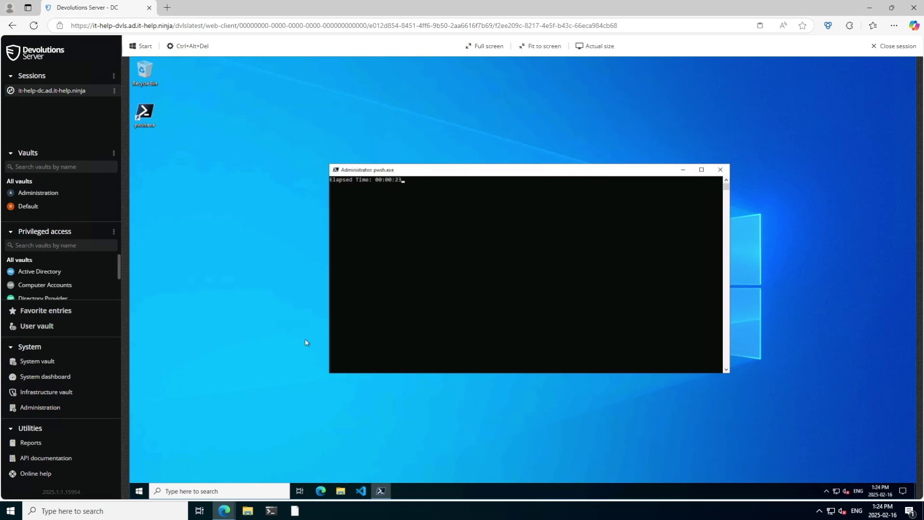
mouse_move(224, 510)
click(256, 478)
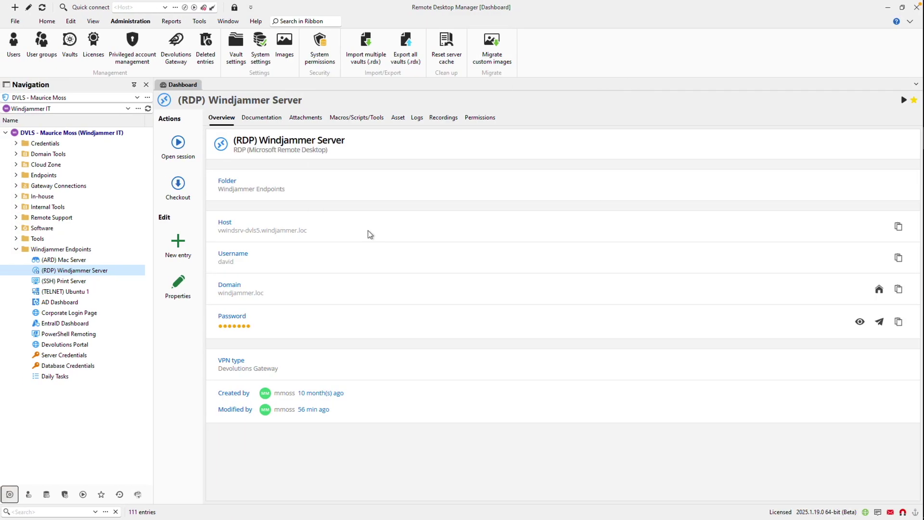
Keep WindjammerCo Windows Gateway as main, add WindjammerCo Linux Gateway as alternate, and update the entry.
click(179, 295)
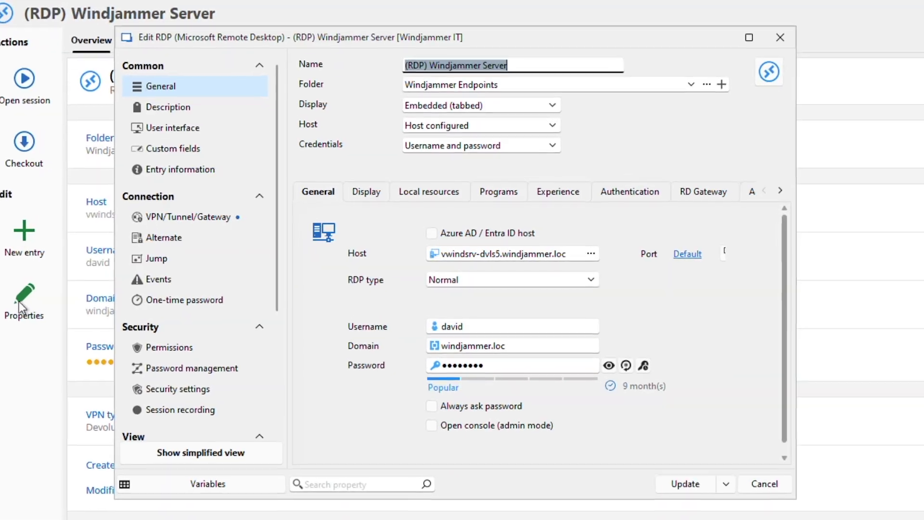
click(172, 214)
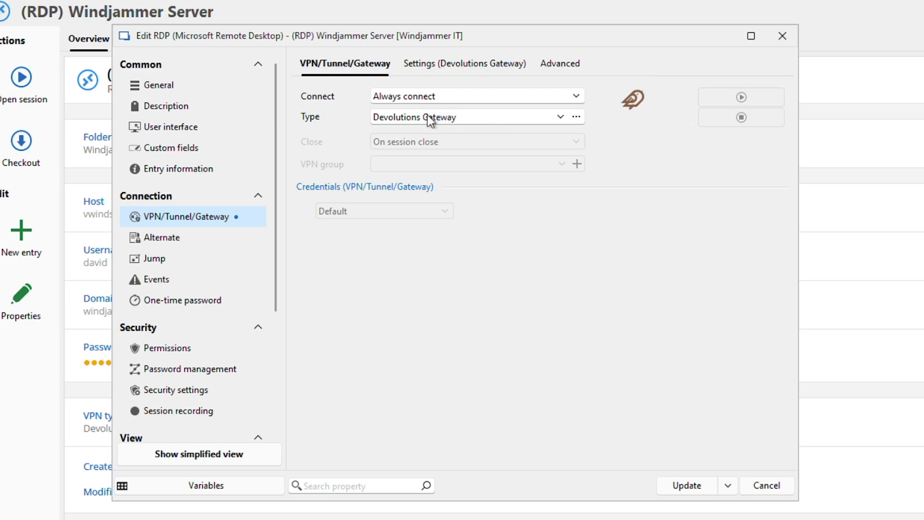
click(443, 68)
click(647, 104)
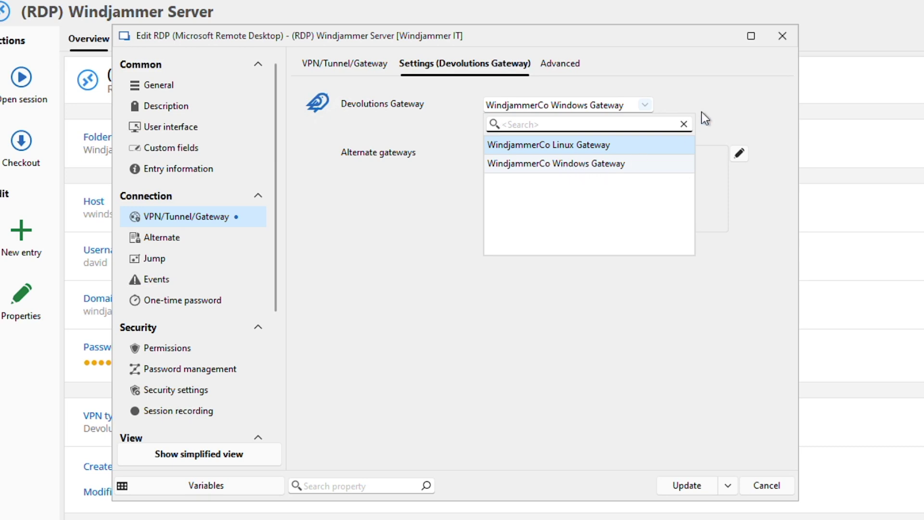
click(715, 117)
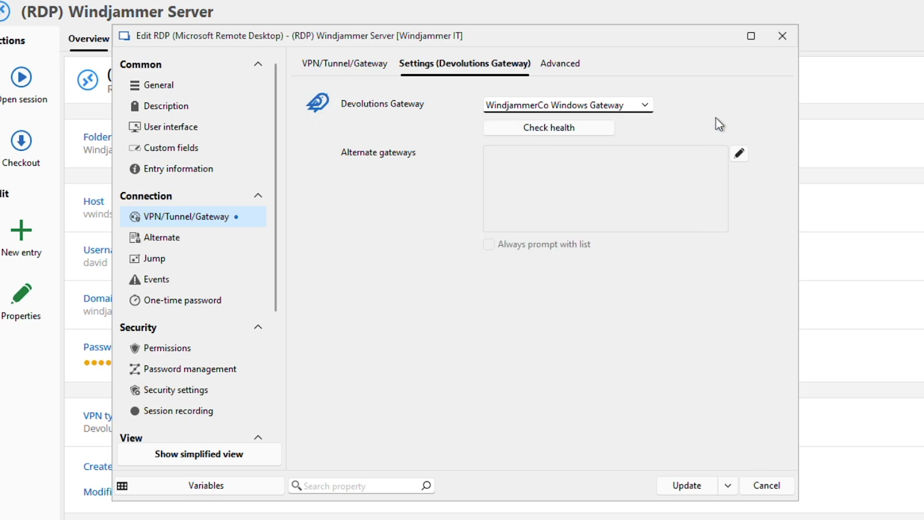
click(738, 154)
click(254, 197)
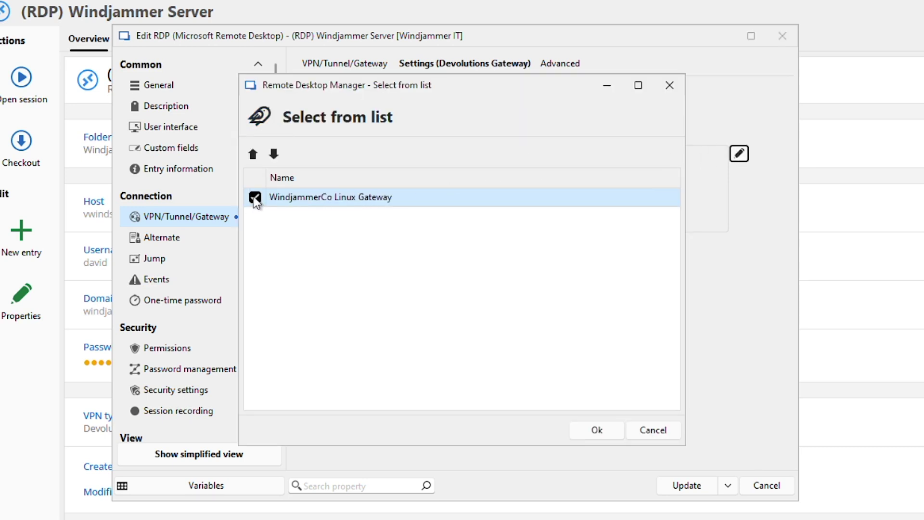
click(597, 430)
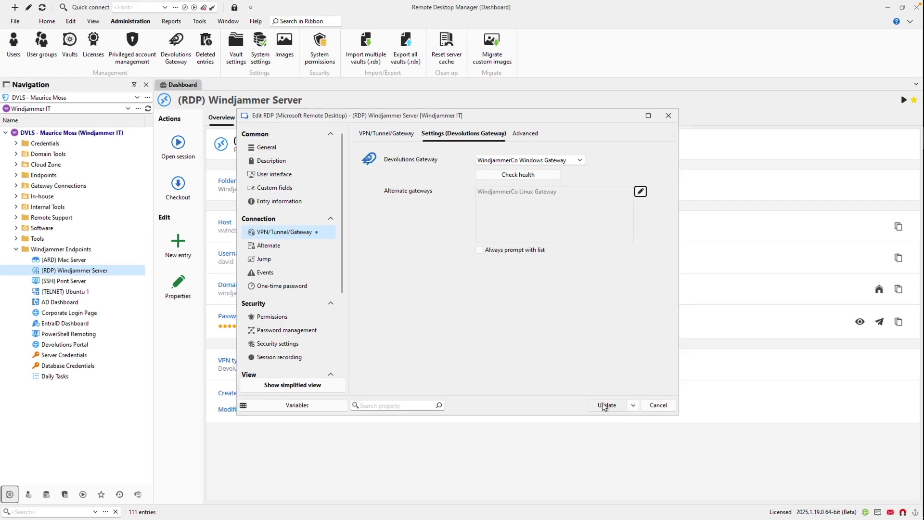
click(604, 404)
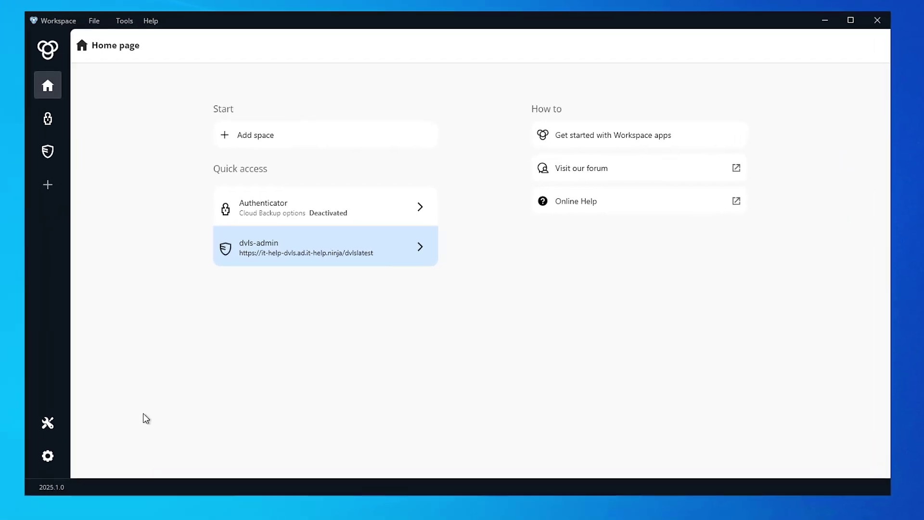
In Workspace settings, add the global autotype commands username, tab and password.
click(48, 455)
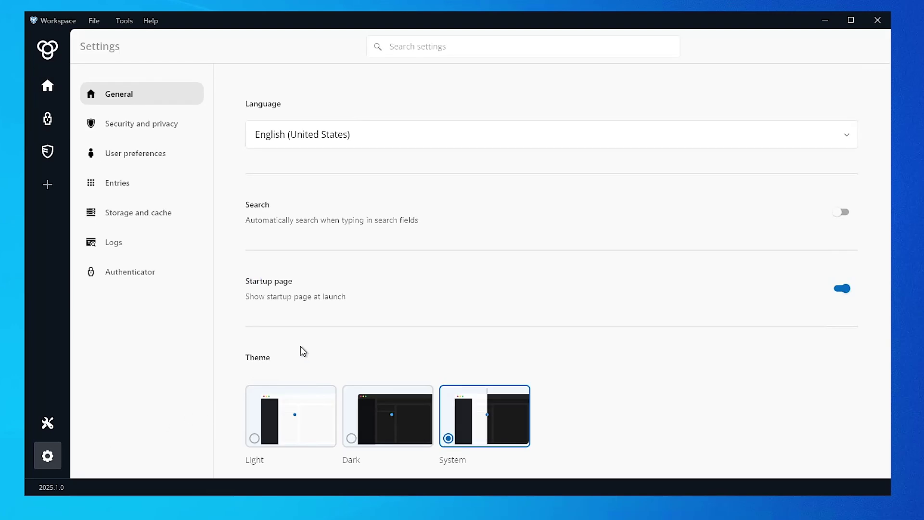
scroll(300, 345, down, 10)
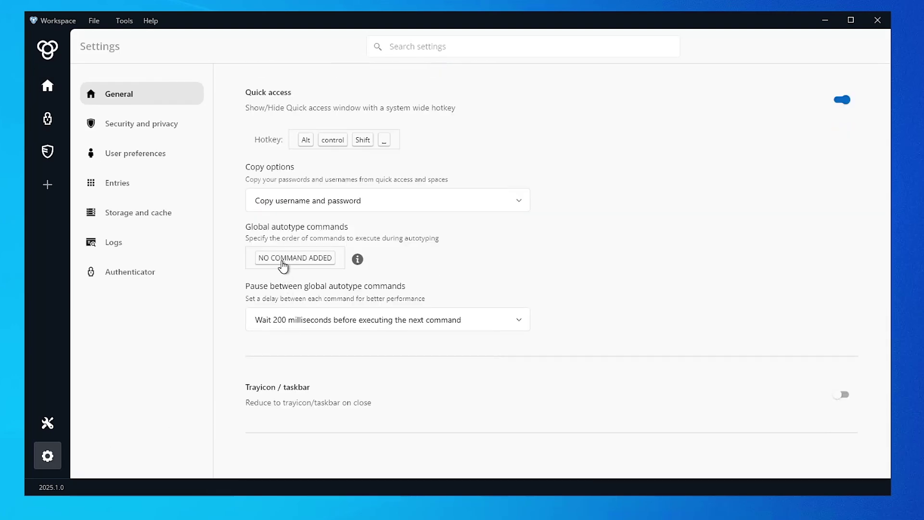
click(282, 263)
text(user)
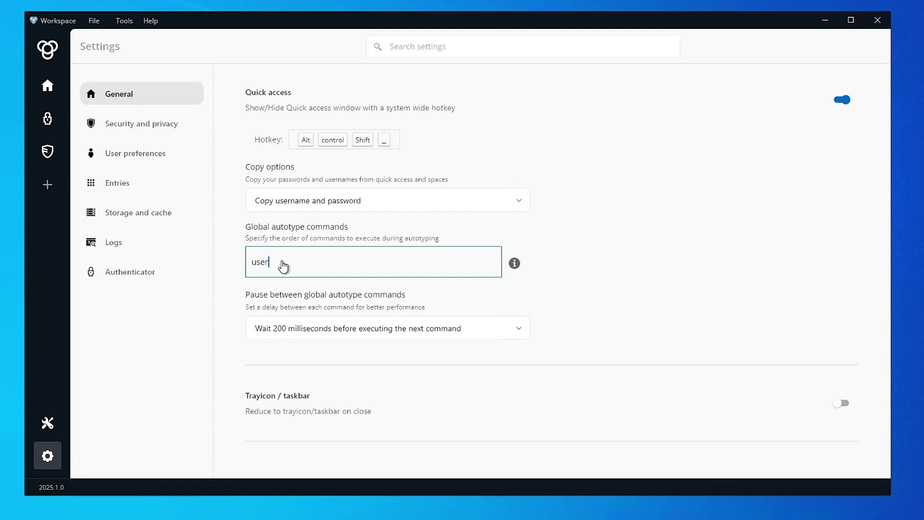
text(name)
key(Return)
text(tab)
key(Return)
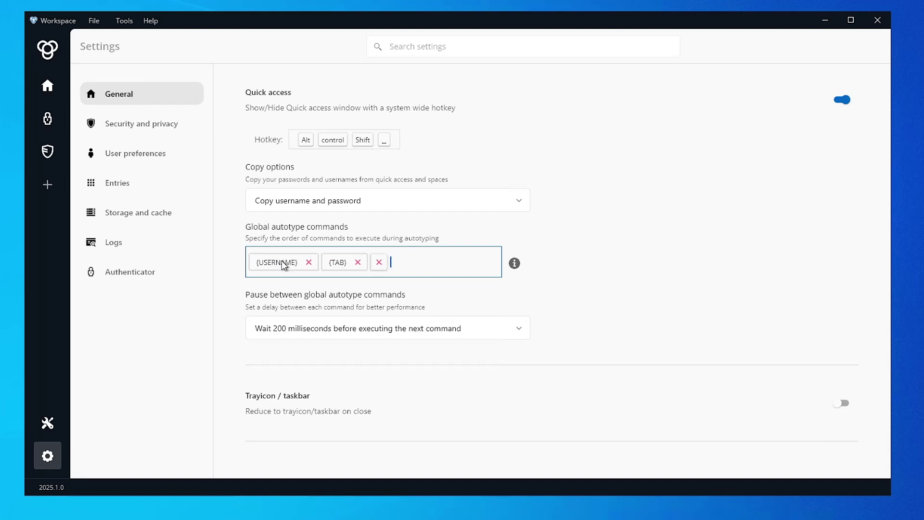
text(password)
key(Return)
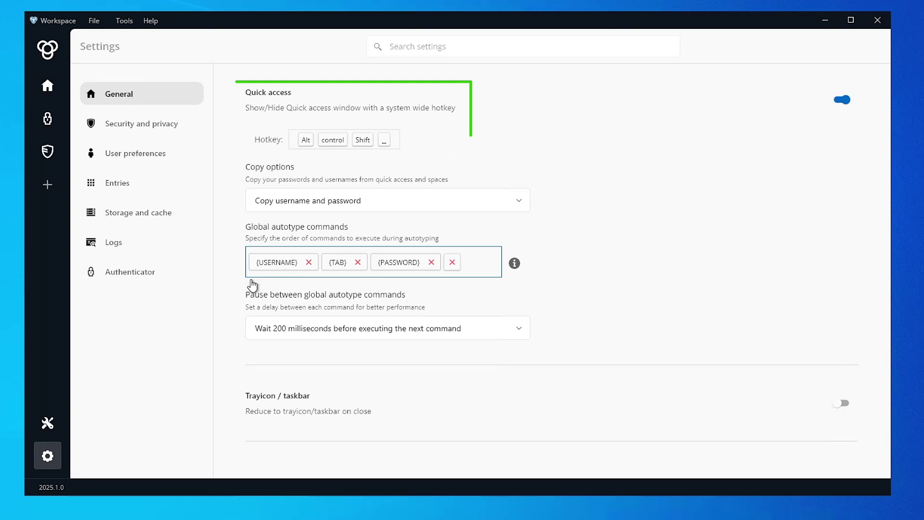
Finish the autotype list and open the Devolutions Server connection.
click(203, 319)
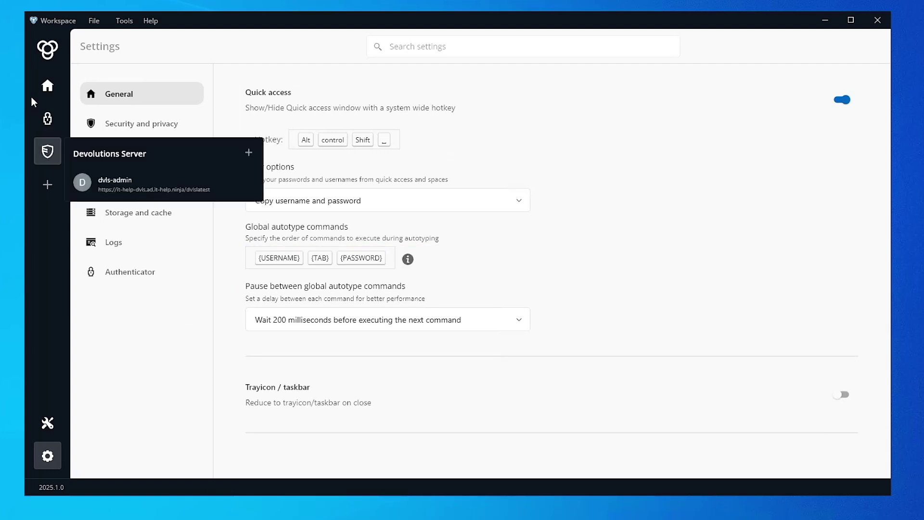
click(47, 85)
click(250, 253)
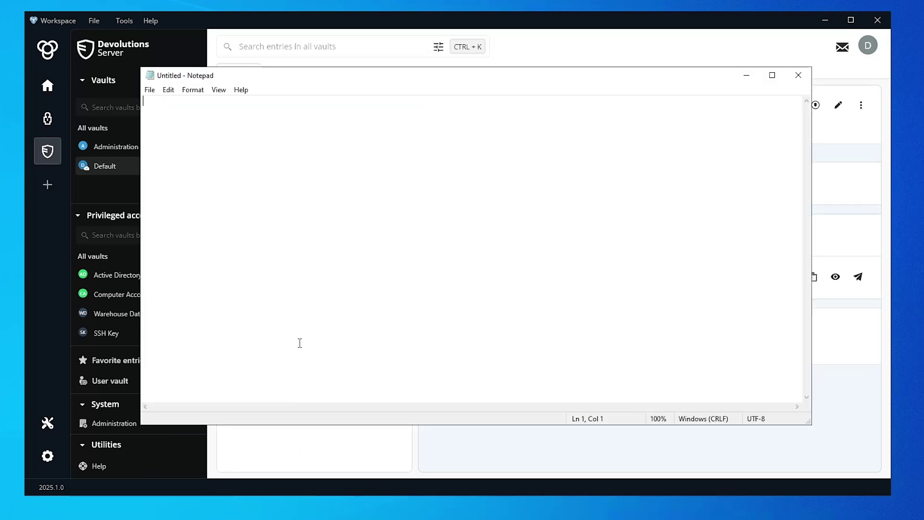
Search quick access for 'shared' and globally autotype the Shared Account credentials into Notepad.
key(ctrl+alt+space)
text(shared)
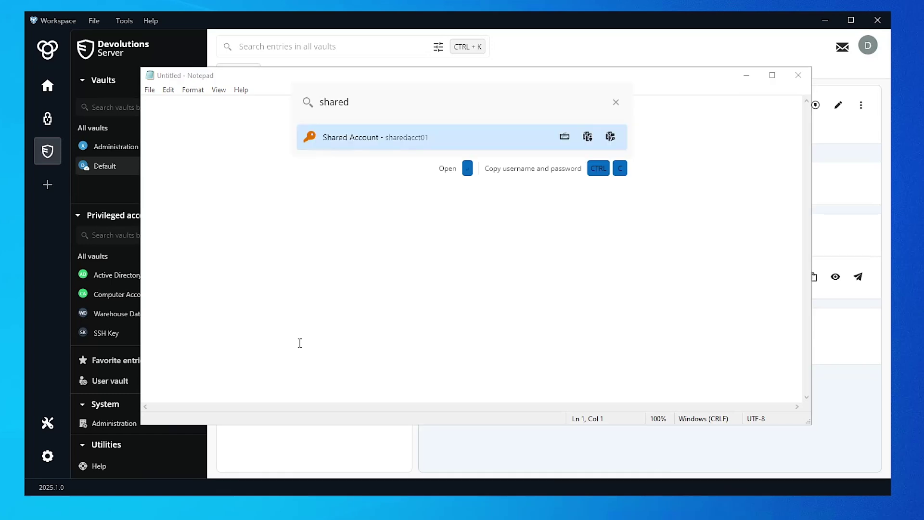
click(565, 136)
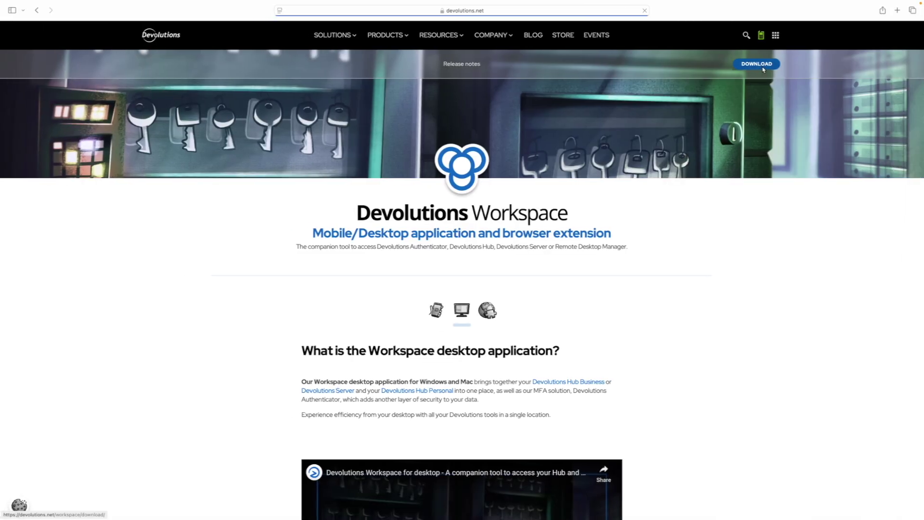
Go to the Workspace download page and enable the Devolutions Workspace extension in Safari's Extensions settings.
click(756, 64)
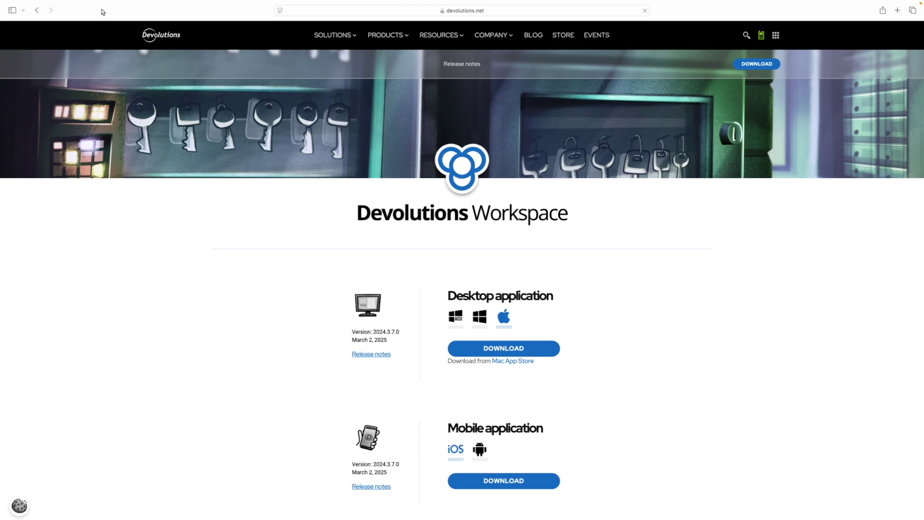
key(super+comma)
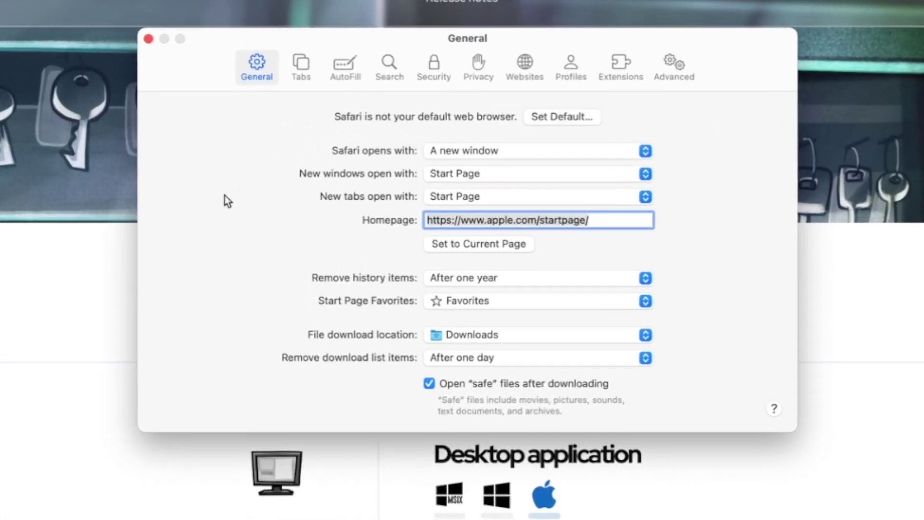
click(614, 74)
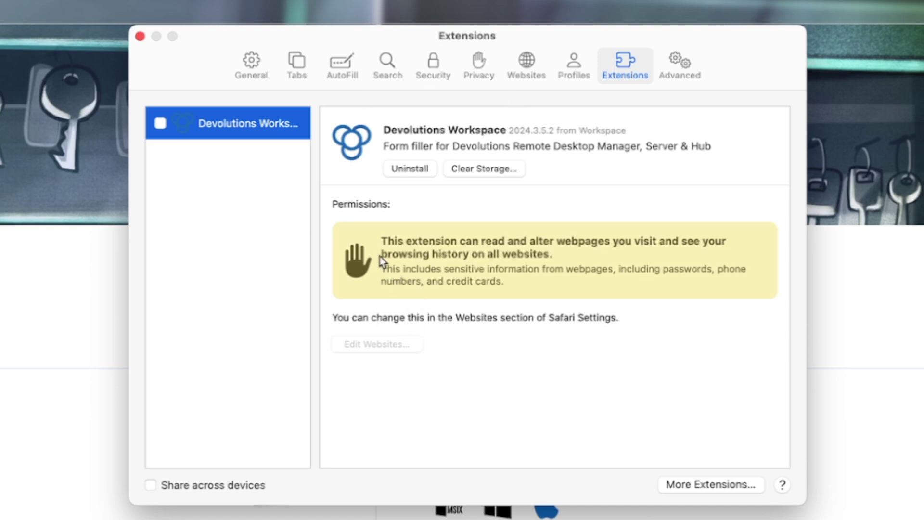
click(161, 124)
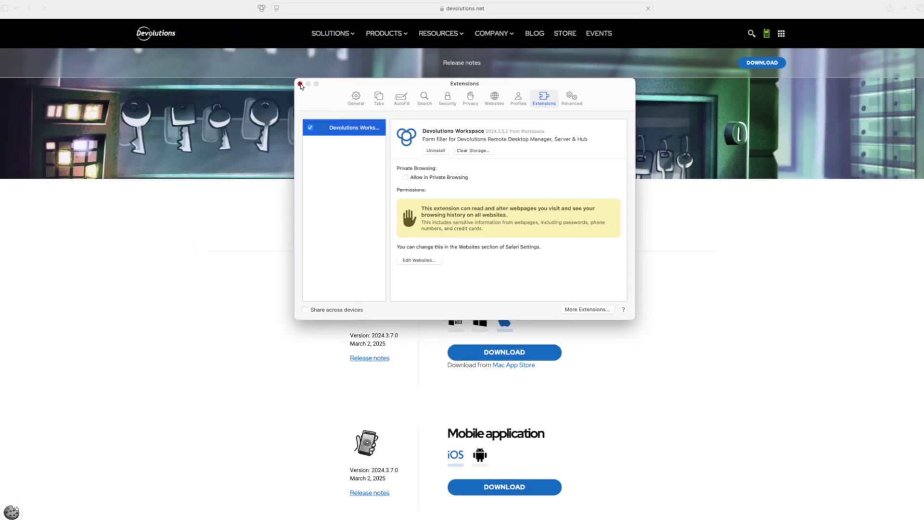
click(265, 11)
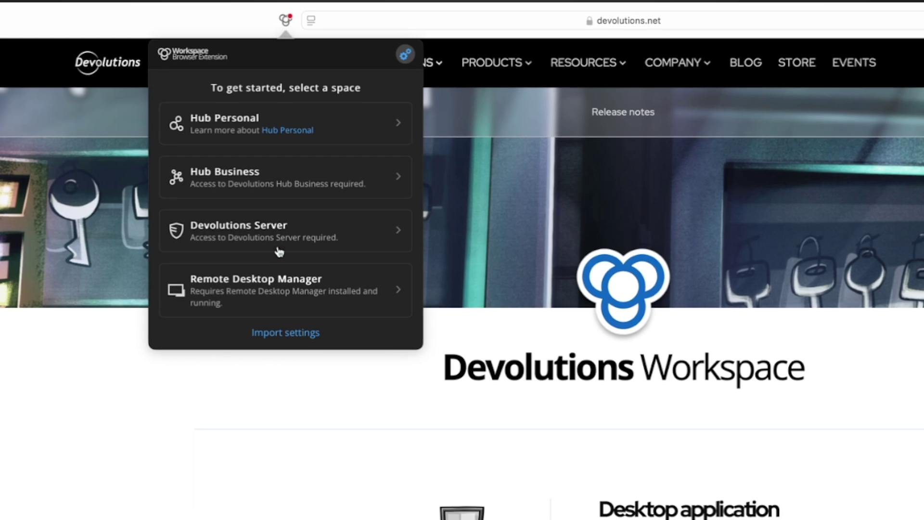
click(262, 139)
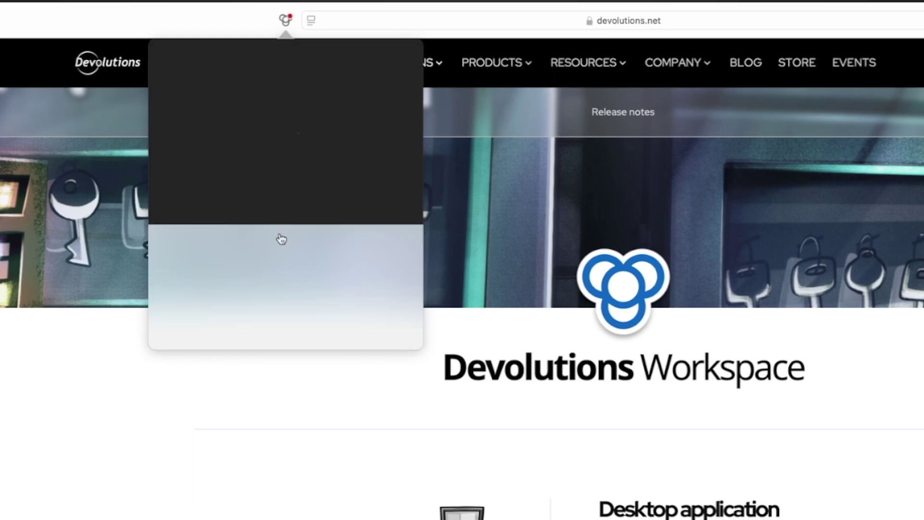
text(https://beta.windjammer.co)
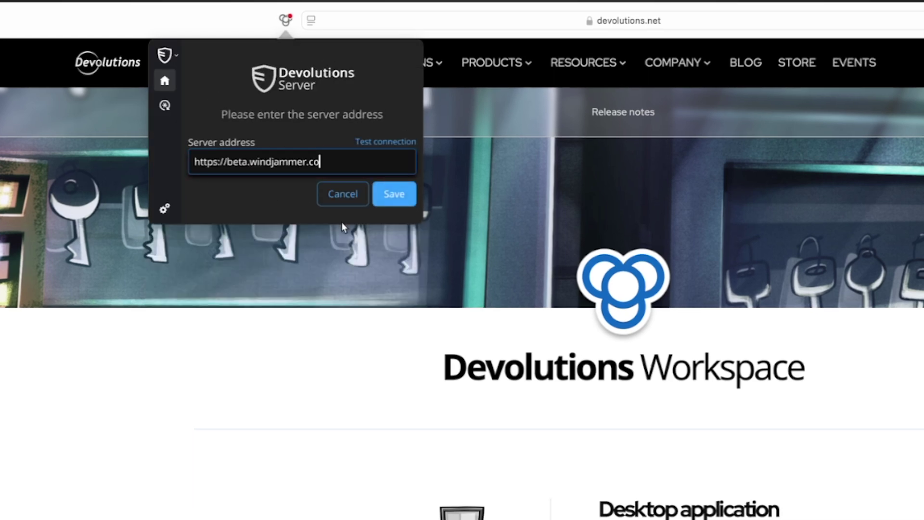
click(393, 195)
click(316, 197)
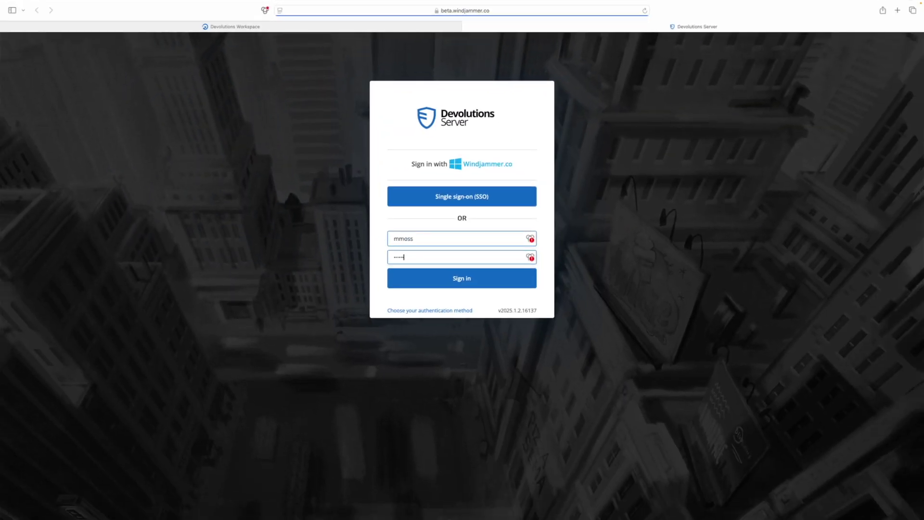
click(462, 276)
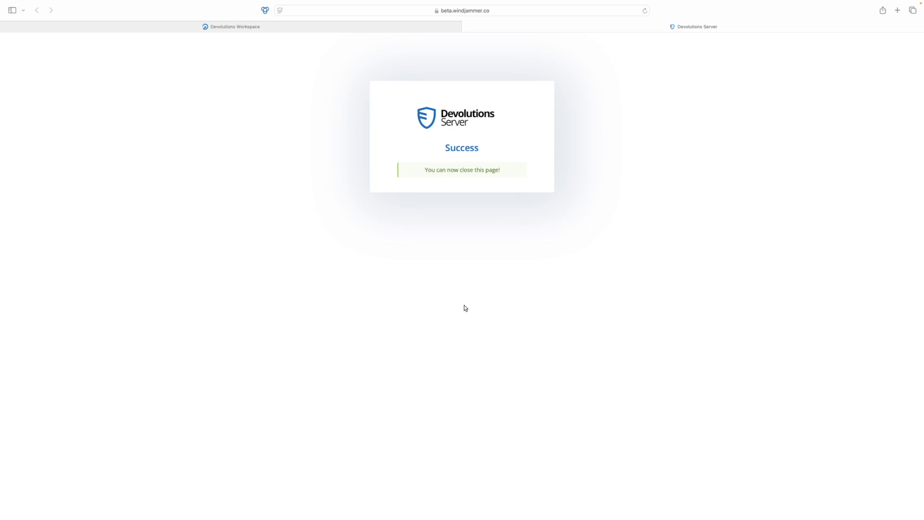
click(467, 27)
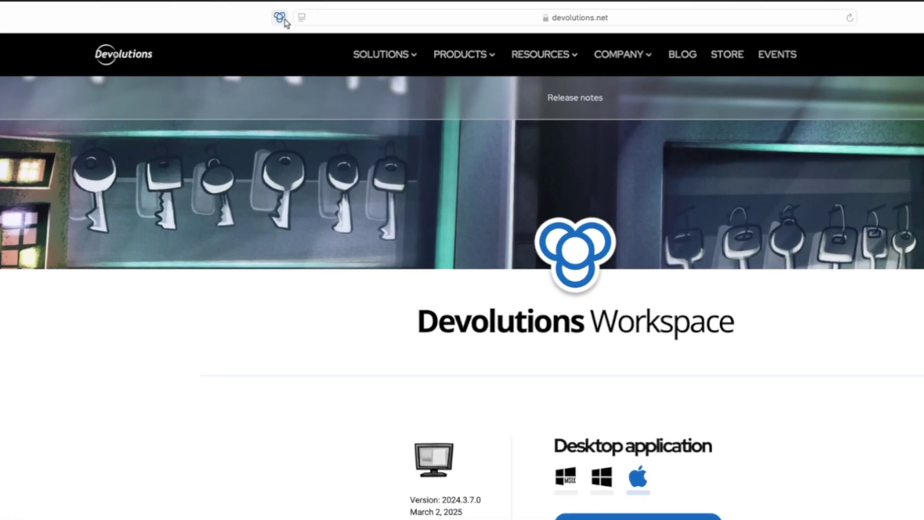
Open the Devolutions Account login page from User vault > Websites in the extension.
click(265, 11)
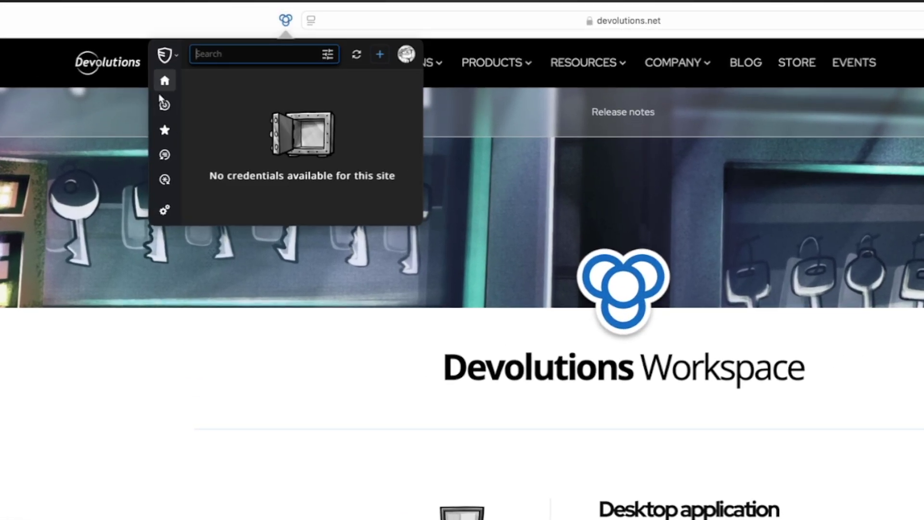
click(164, 104)
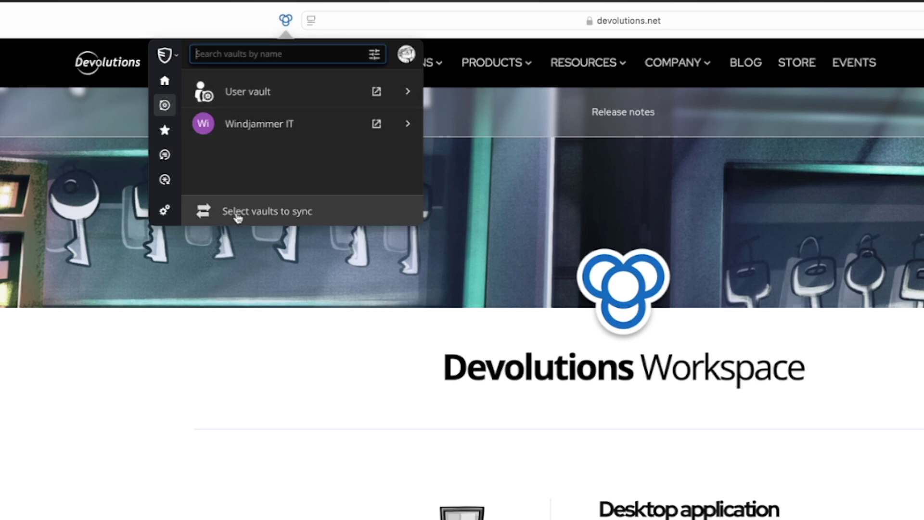
click(250, 95)
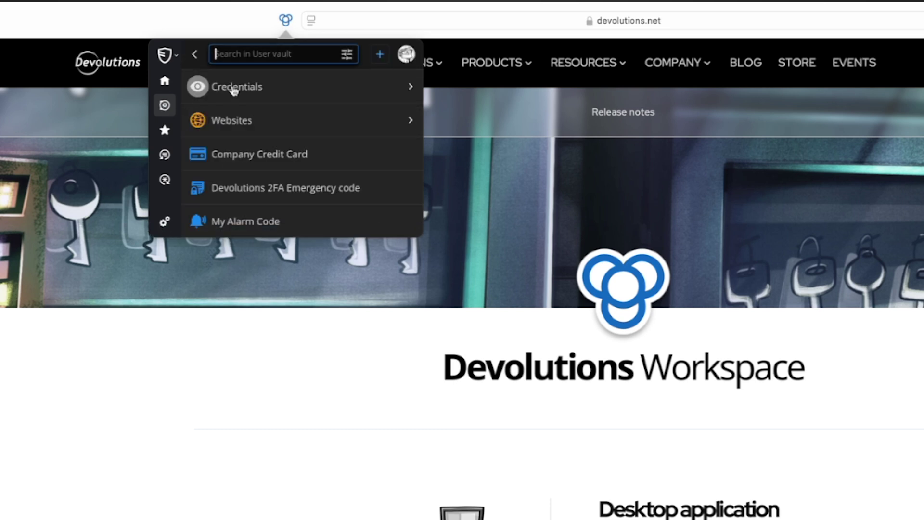
click(283, 128)
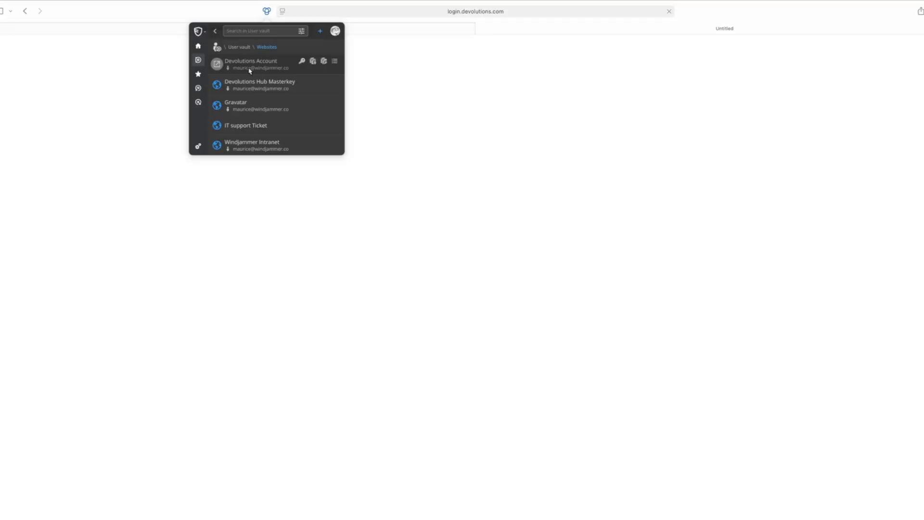
click(261, 111)
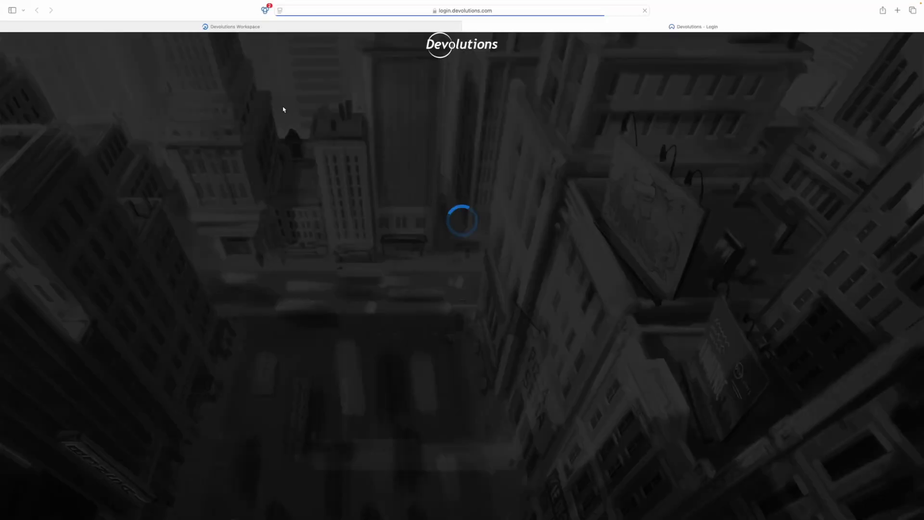
Autofill the Devolutions Account username and password and sign in.
click(265, 10)
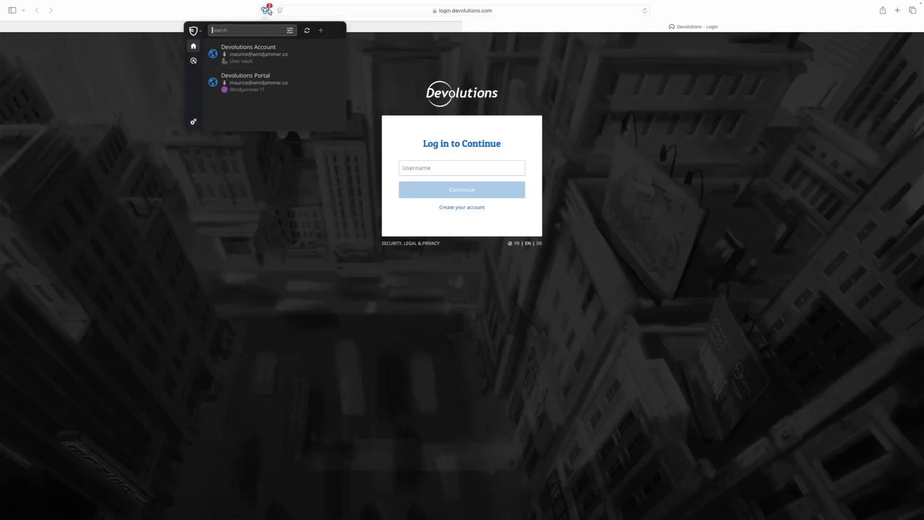
click(252, 59)
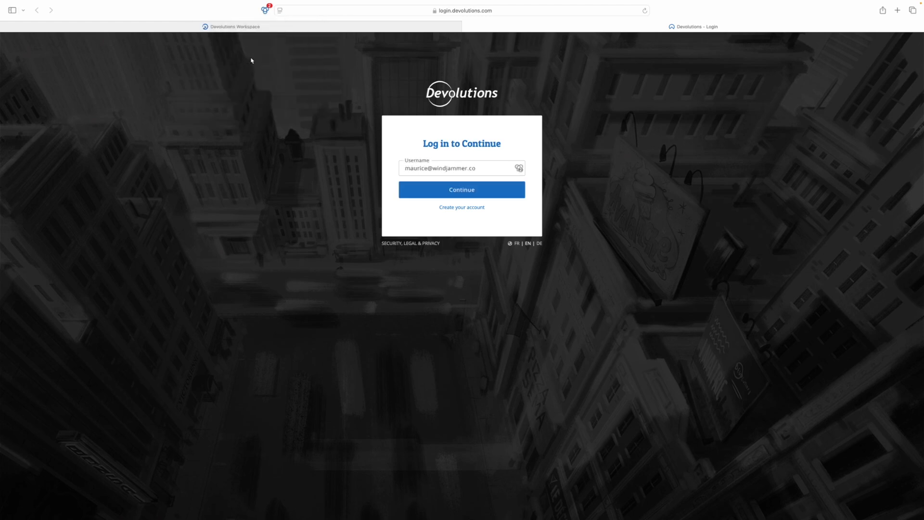
key(Return)
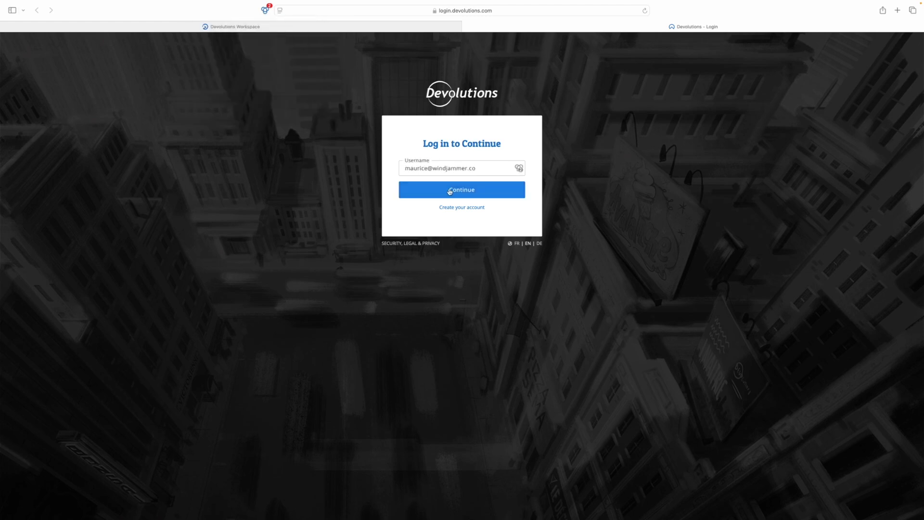
click(265, 10)
click(268, 56)
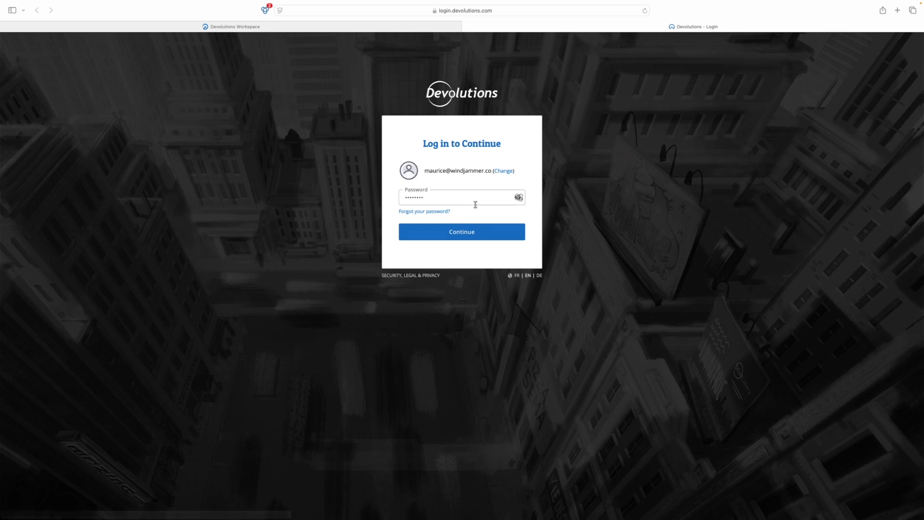
click(467, 236)
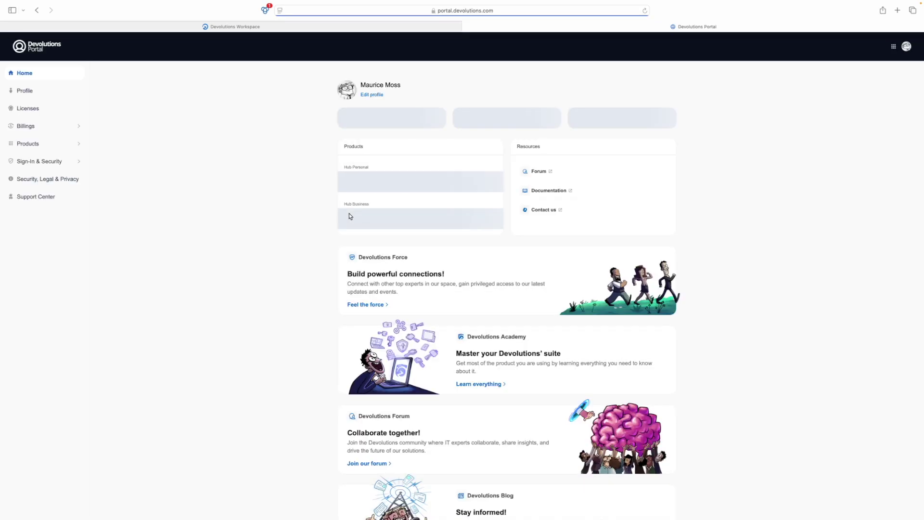